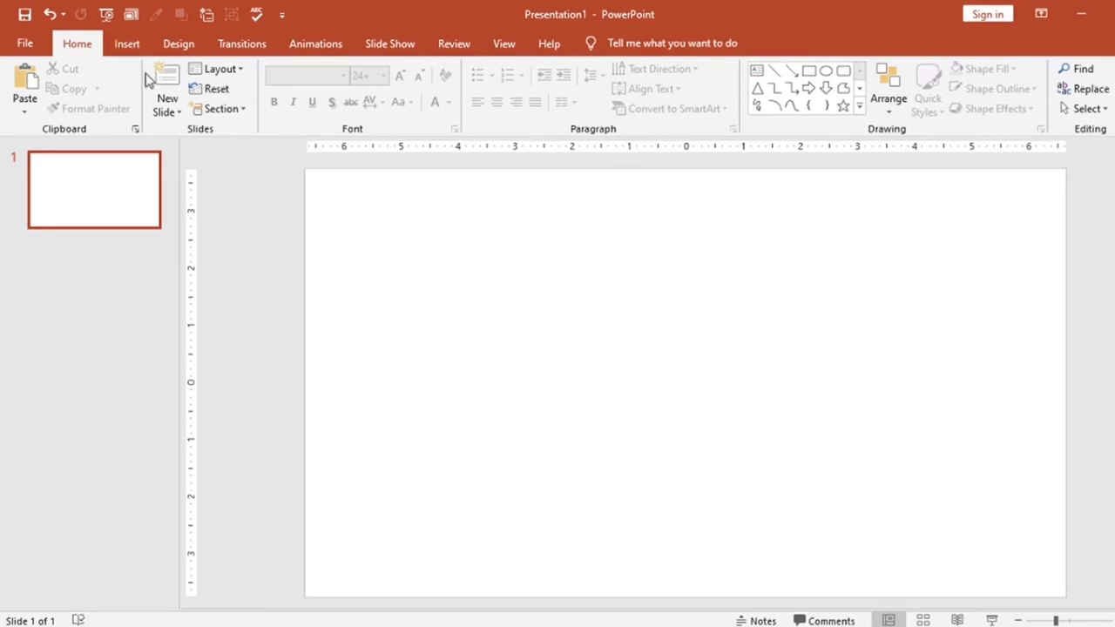
Add a blank second slide with plain-style WordArt reading 'DON'T COUNT YOUR CHICKENS BEFORE THEY HATCH'
{"action": "left_click", "coordinate": [163, 111]}
{"action": "left_click", "coordinate": [231, 314]}
{"action": "left_click", "coordinate": [120, 51]}
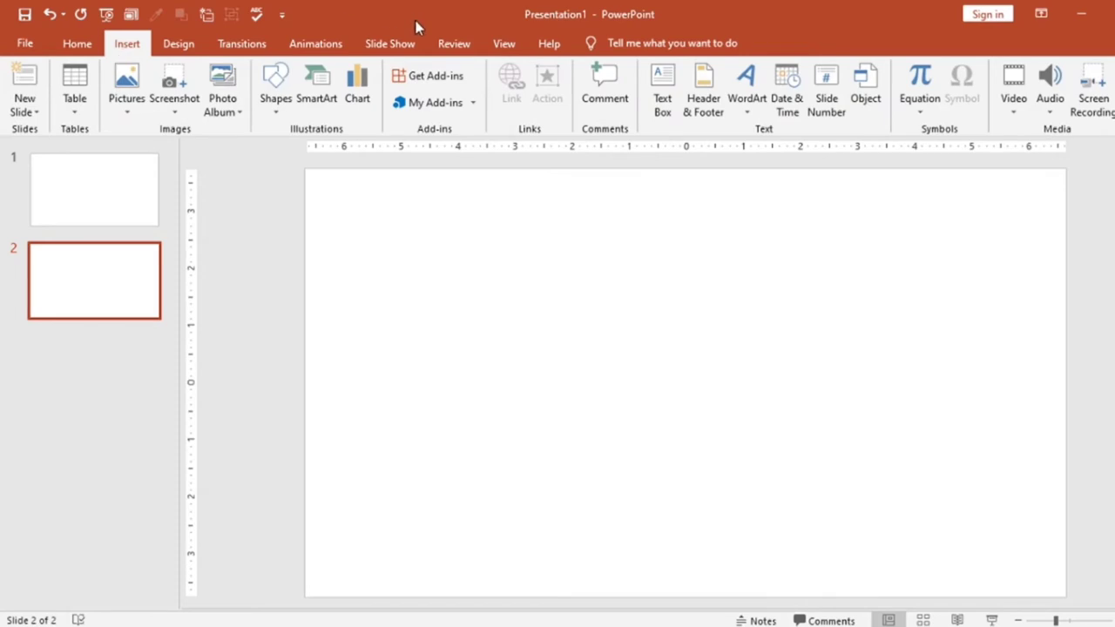
{"action": "left_click", "coordinate": [740, 109]}
{"action": "left_click", "coordinate": [731, 150]}
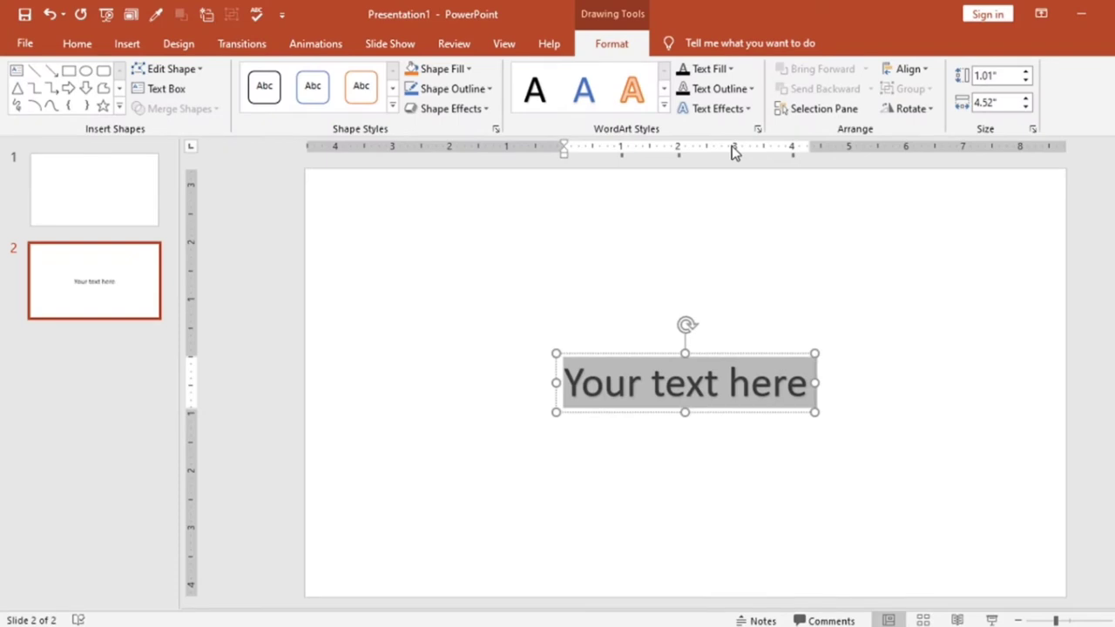
{"action": "type", "text": "DON'T COUNT YOUR CHICKENS BEFORE THEY HATCH"}
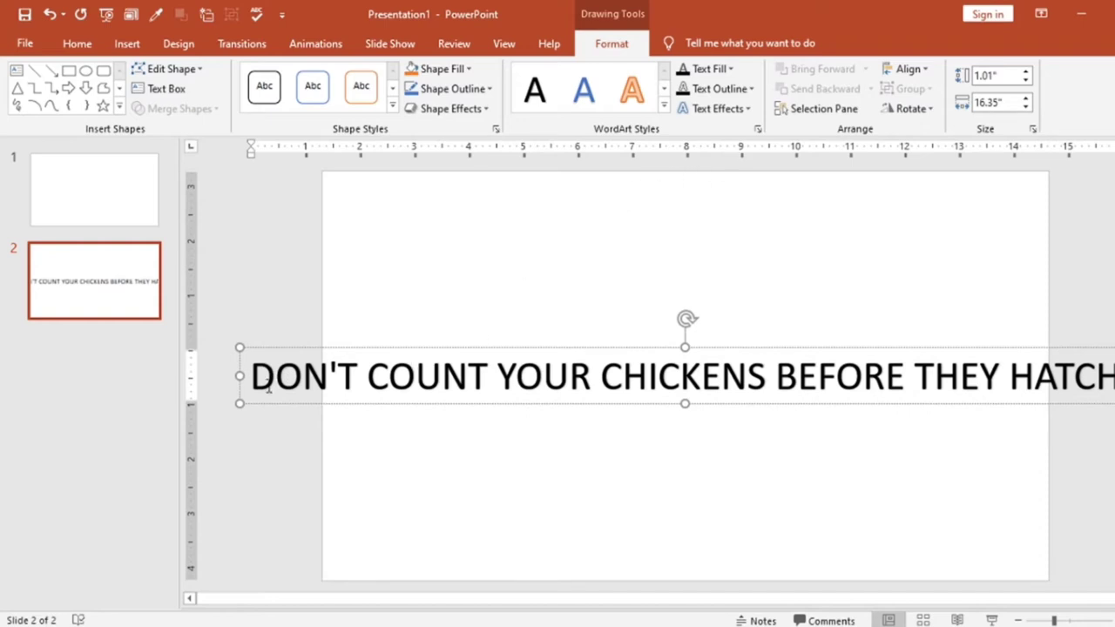
Set the whole saying to 36 pt Arial Rounded MT Bold
{"action": "left_click_drag", "start_coordinate": [262, 380], "coordinate": [1039, 402]}
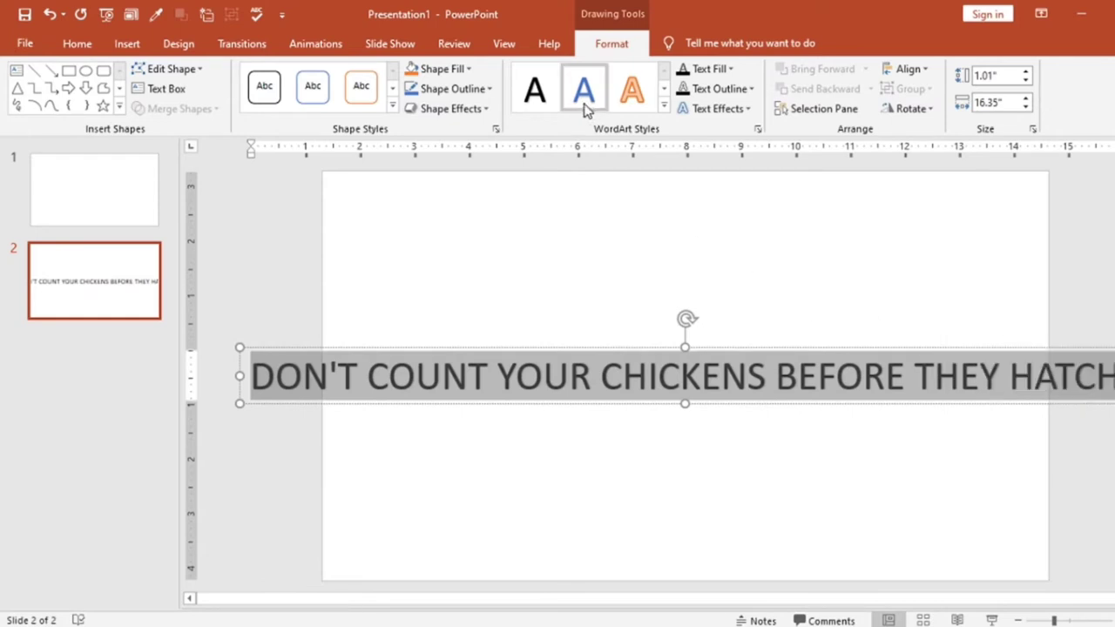
{"action": "left_click", "coordinate": [76, 44]}
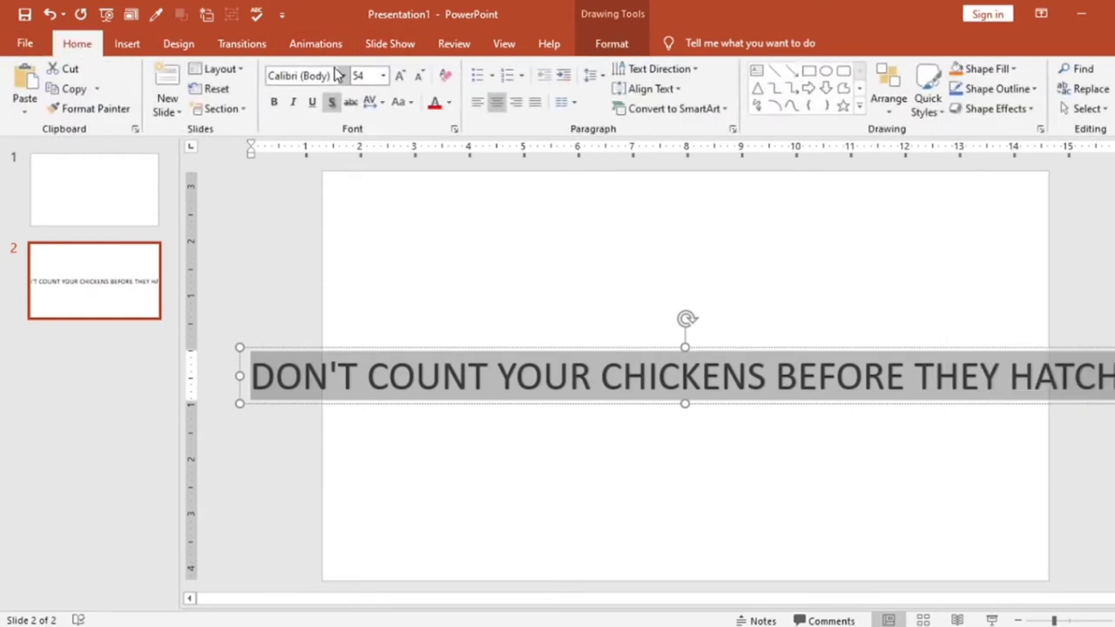
{"action": "left_click", "coordinate": [419, 77]}
{"action": "left_click", "coordinate": [419, 77]}
{"action": "left_click", "coordinate": [419, 76]}
{"action": "left_click", "coordinate": [419, 76]}
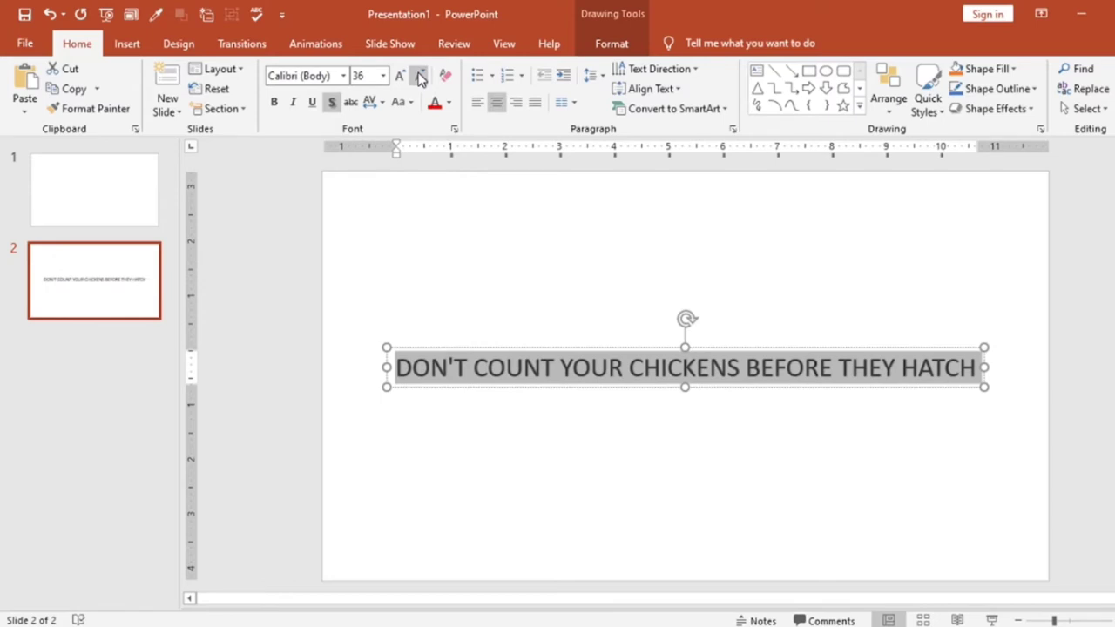
{"action": "left_click", "coordinate": [341, 77]}
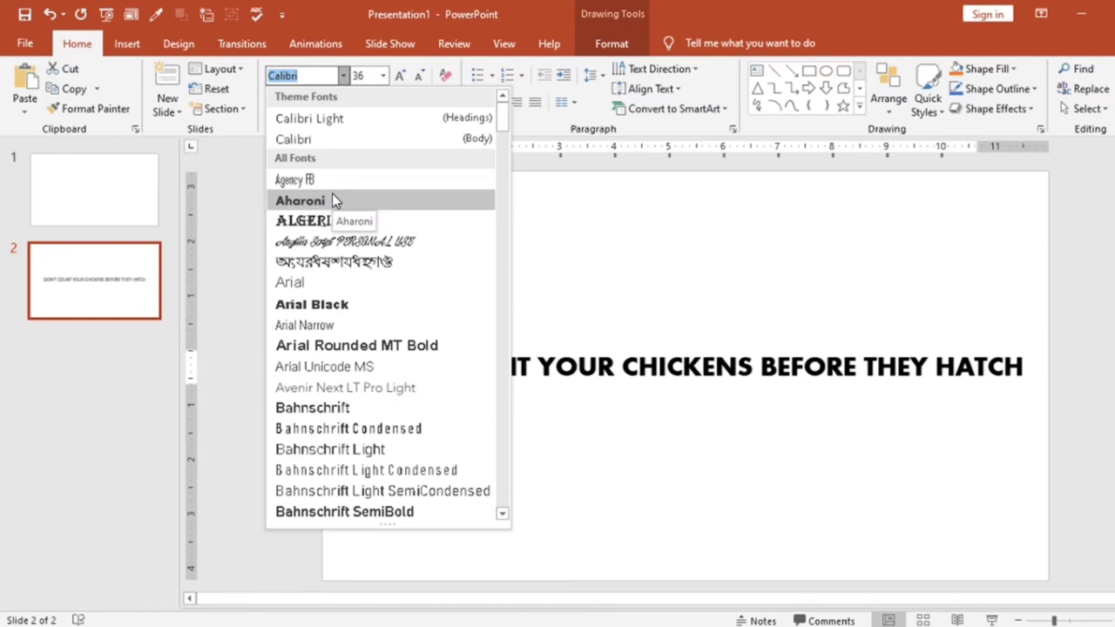
{"action": "left_click", "coordinate": [364, 346]}
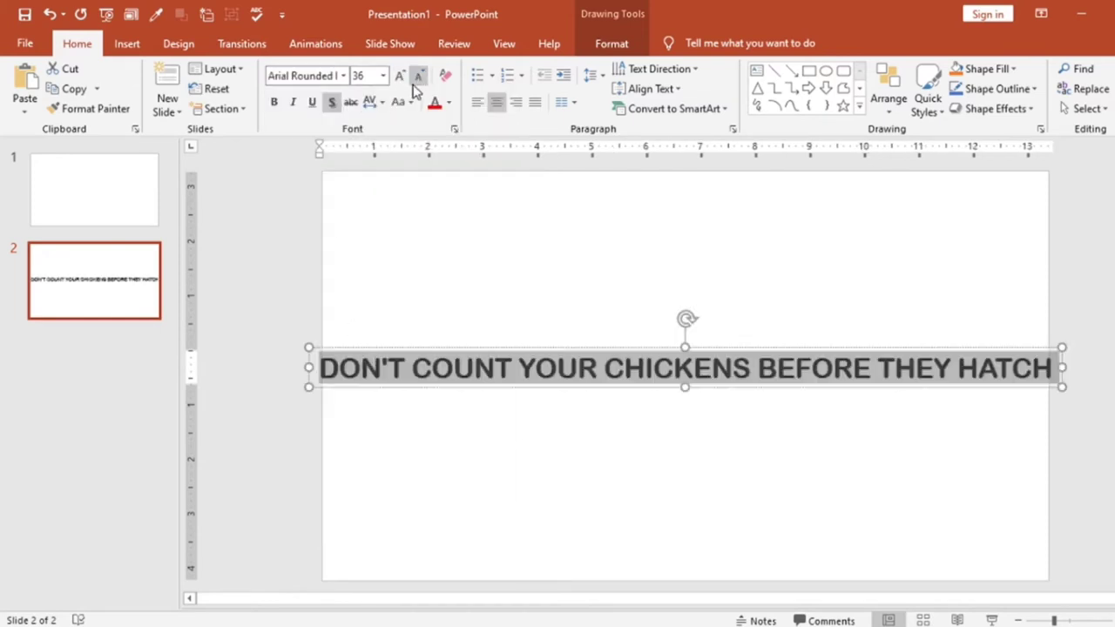
{"action": "left_click", "coordinate": [570, 327]}
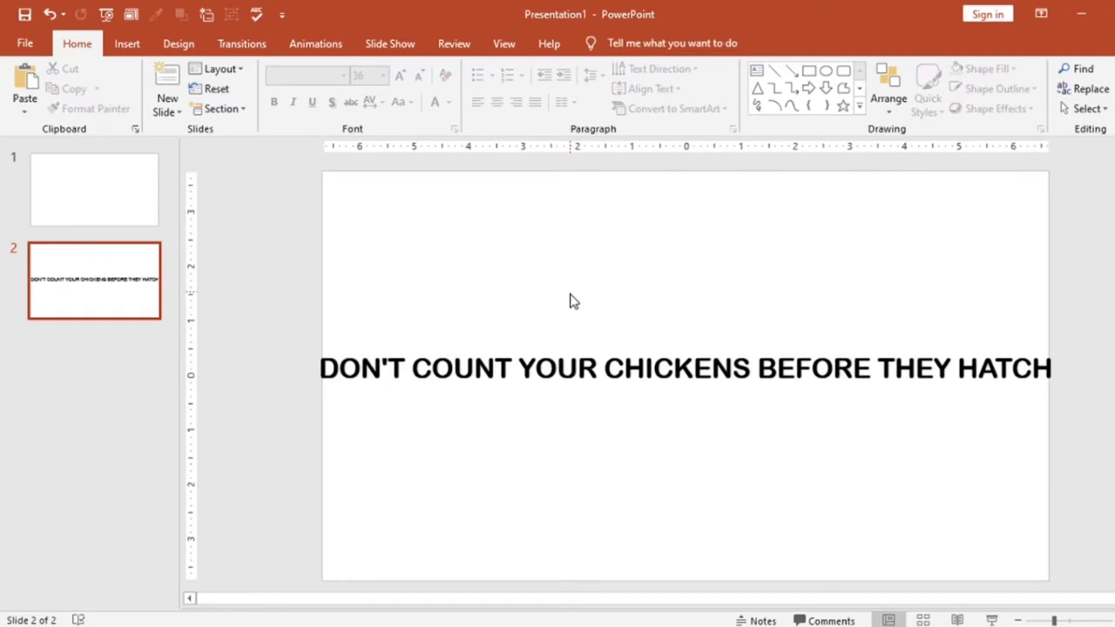
Duplicate the saying's text box three times with Ctrl+D and drag the copies to different heights
{"action": "left_click", "coordinate": [346, 367]}
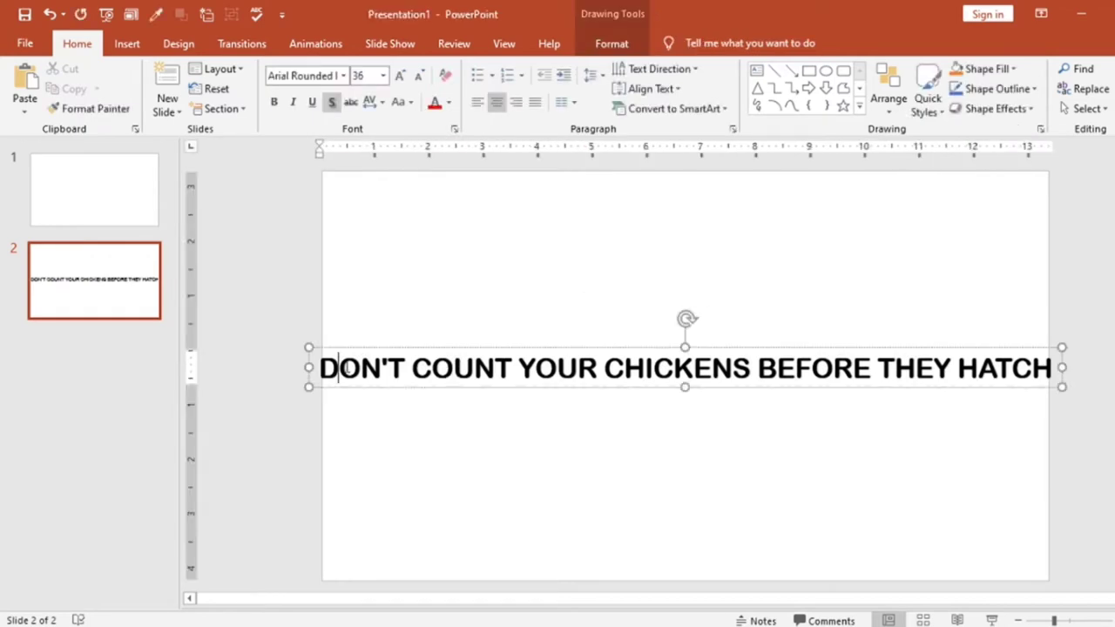
{"action": "left_click", "coordinate": [380, 349]}
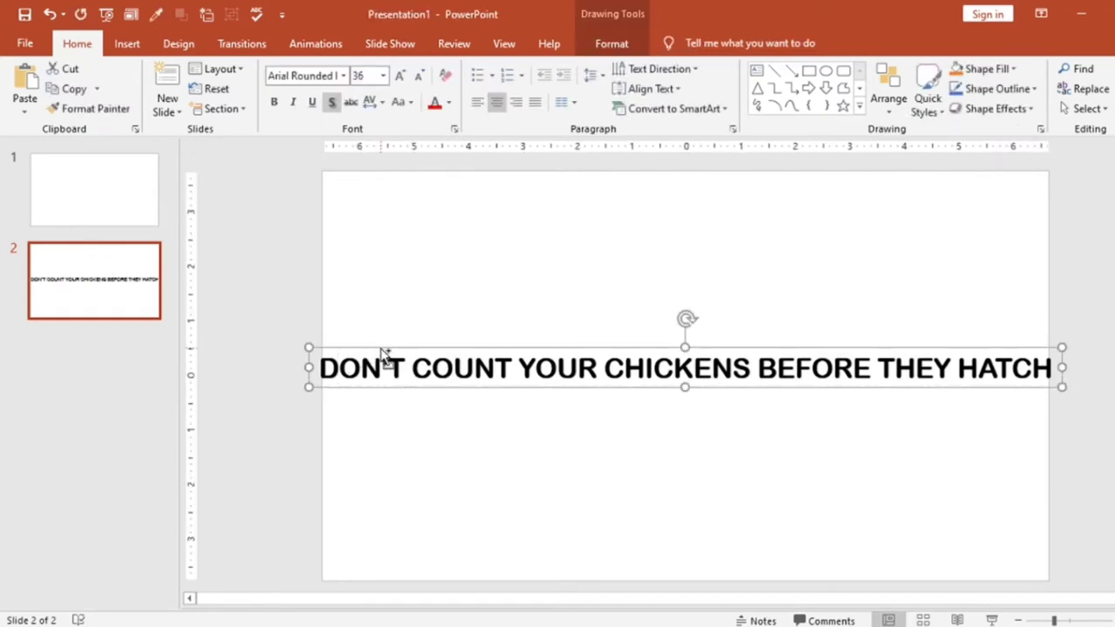
{"action": "key", "text": "ctrl+d"}
{"action": "key", "text": "ctrl+d"}
{"action": "key", "text": "ctrl+d"}
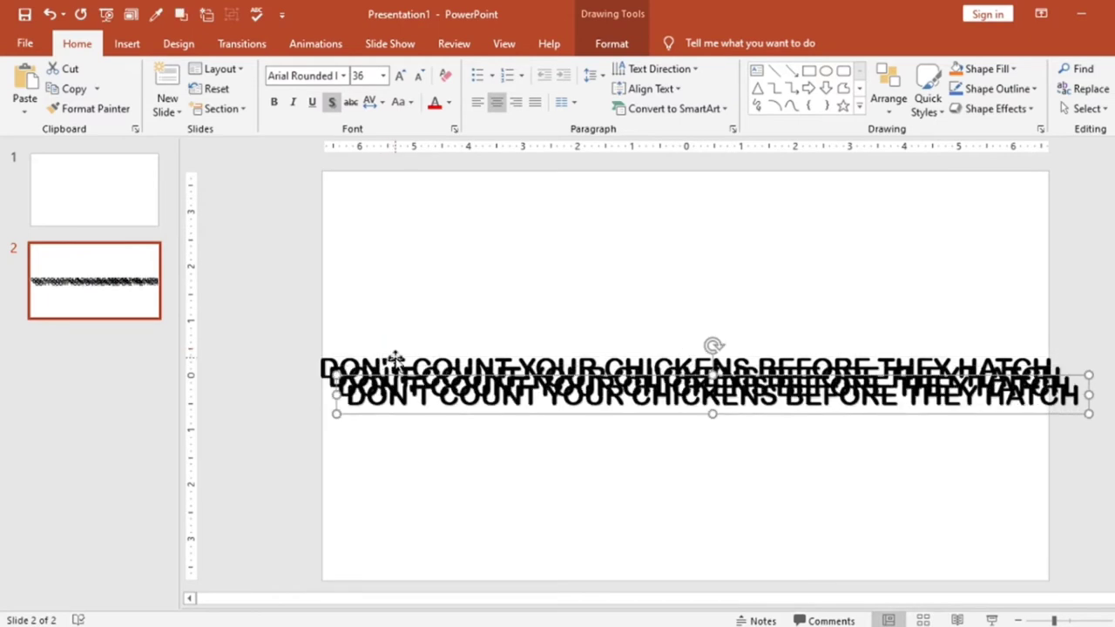
{"action": "left_click_drag", "start_coordinate": [481, 387], "coordinate": [486, 205]}
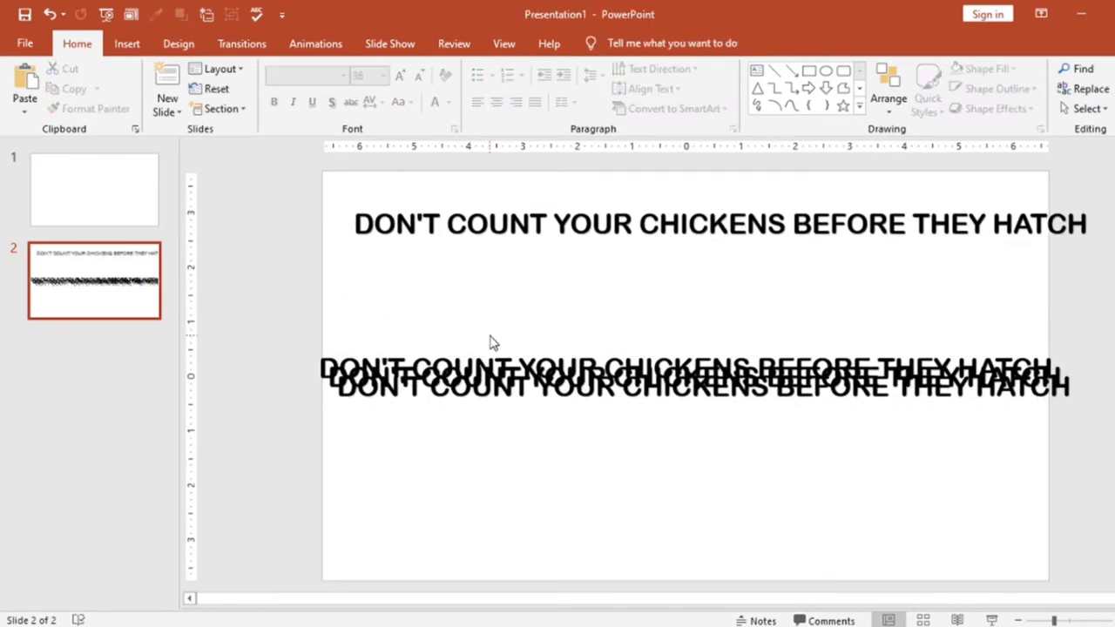
{"action": "left_click", "coordinate": [505, 374]}
{"action": "left_click_drag", "start_coordinate": [507, 362], "coordinate": [505, 470]}
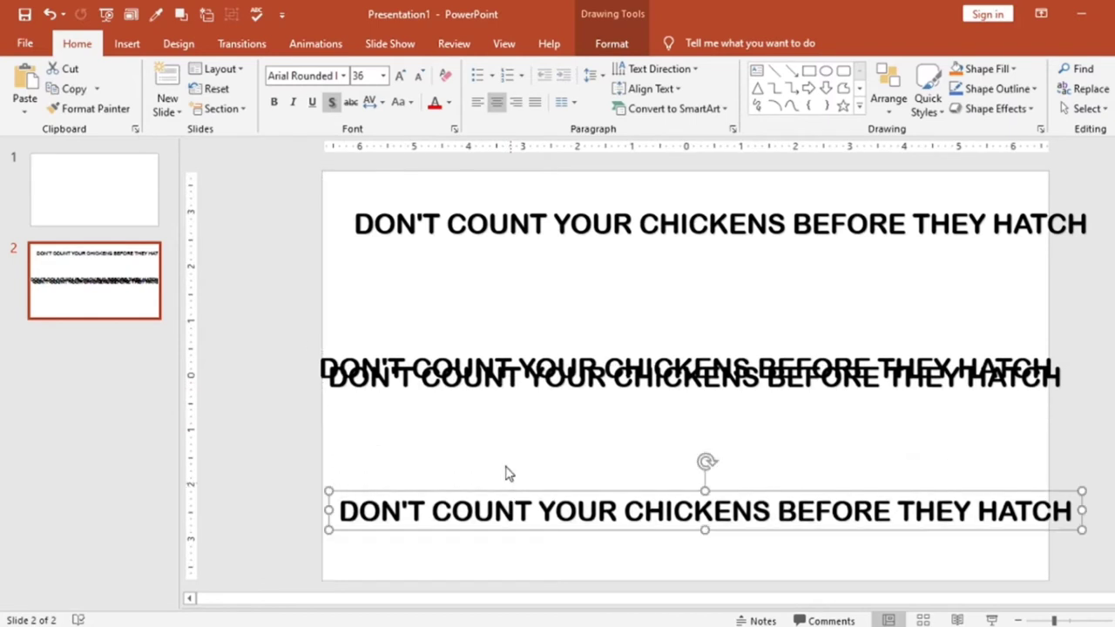
{"action": "left_click", "coordinate": [530, 362]}
{"action": "left_click_drag", "start_coordinate": [530, 362], "coordinate": [540, 439]}
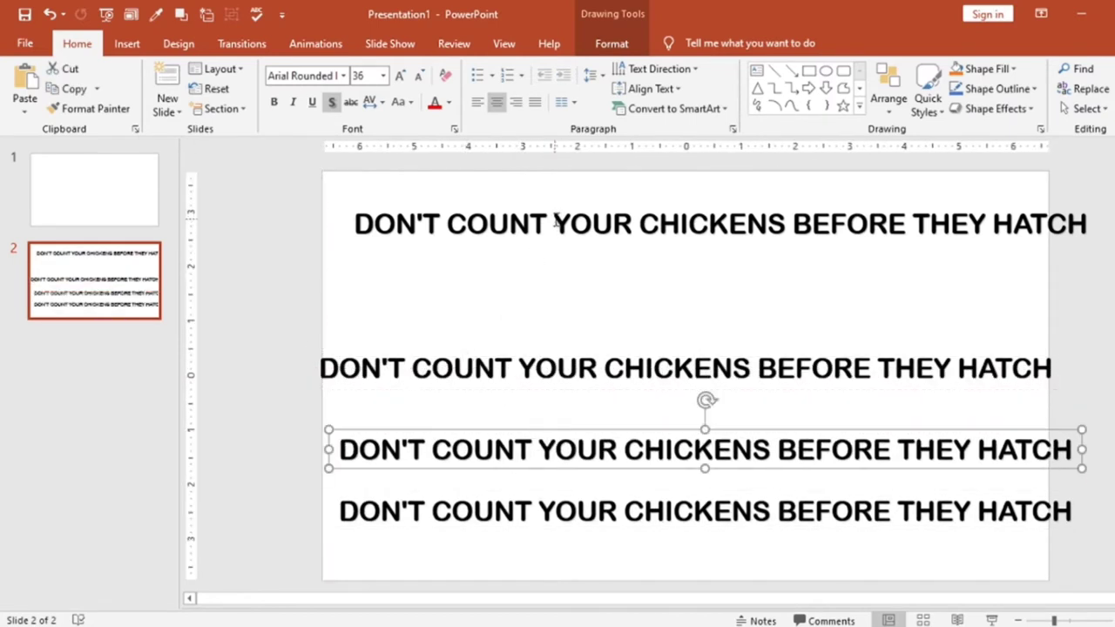
{"action": "left_click_drag", "start_coordinate": [555, 224], "coordinate": [1017, 231]}
Trim three copies down to DON'T COUNT, YOUR CHICKENS and BEFORE THEY HATCH
{"action": "key", "text": "Delete"}
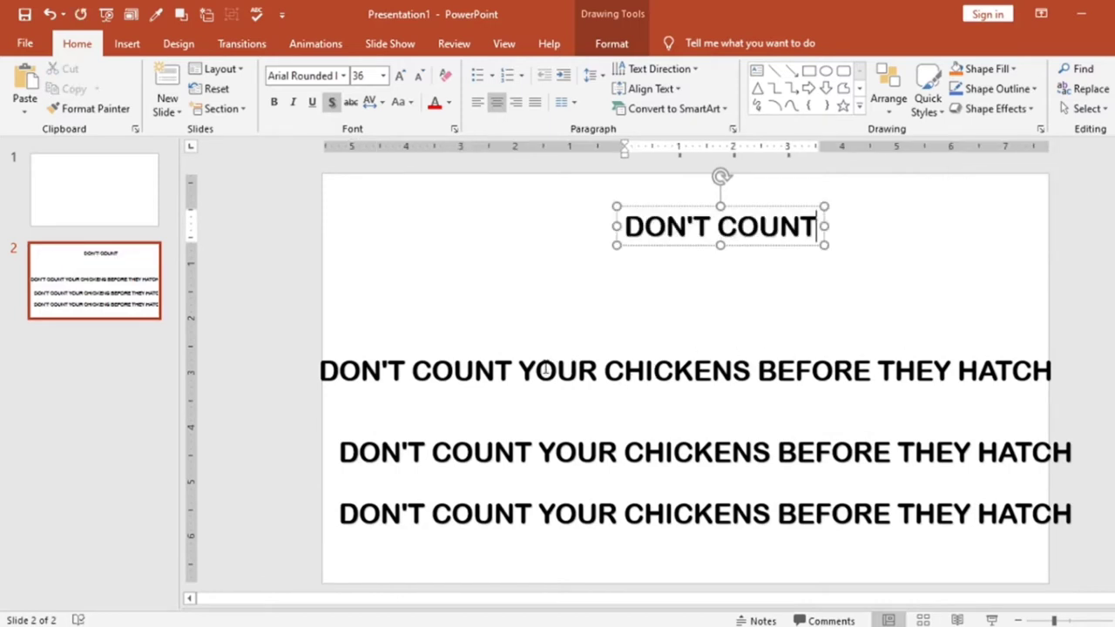
{"action": "left_click_drag", "start_coordinate": [519, 370], "coordinate": [329, 390]}
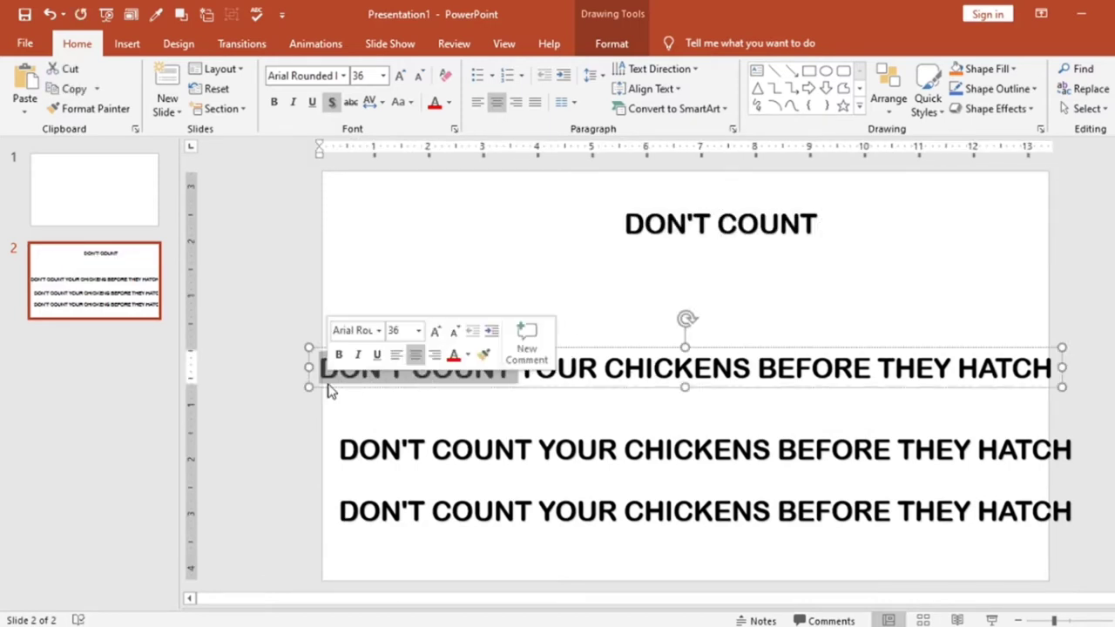
{"action": "key", "text": "Delete"}
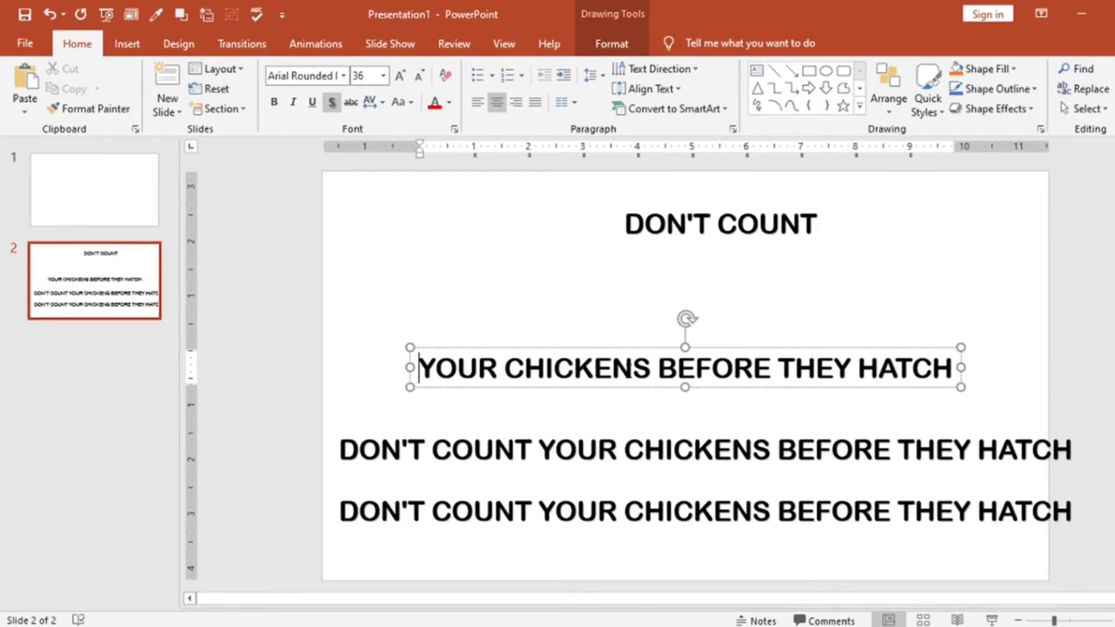
{"action": "left_click_drag", "start_coordinate": [660, 368], "coordinate": [957, 370]}
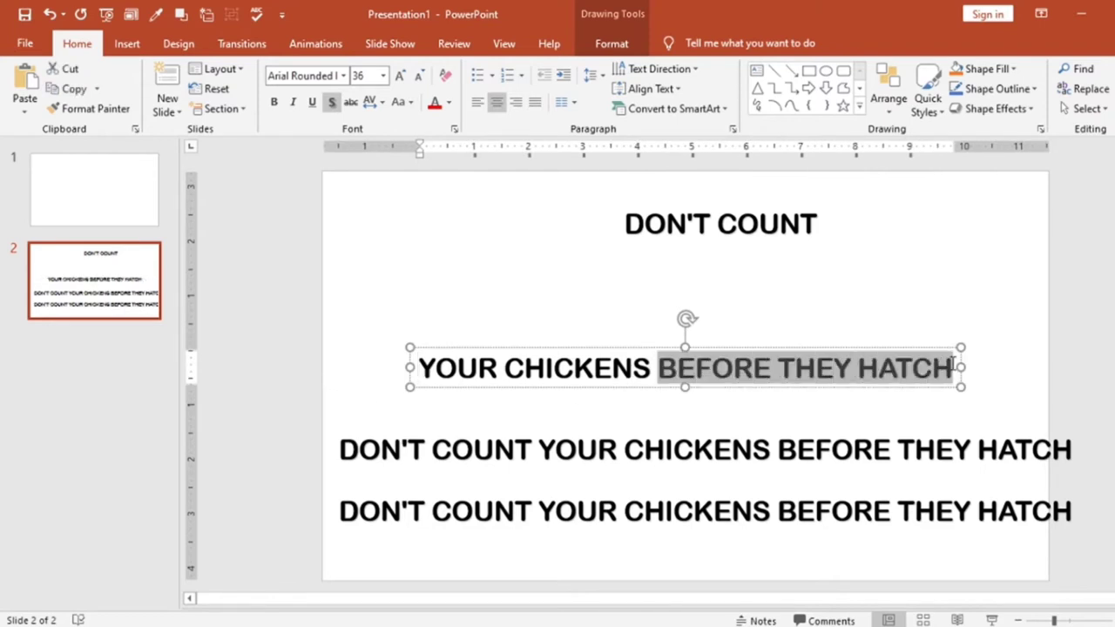
{"action": "key", "text": "Delete"}
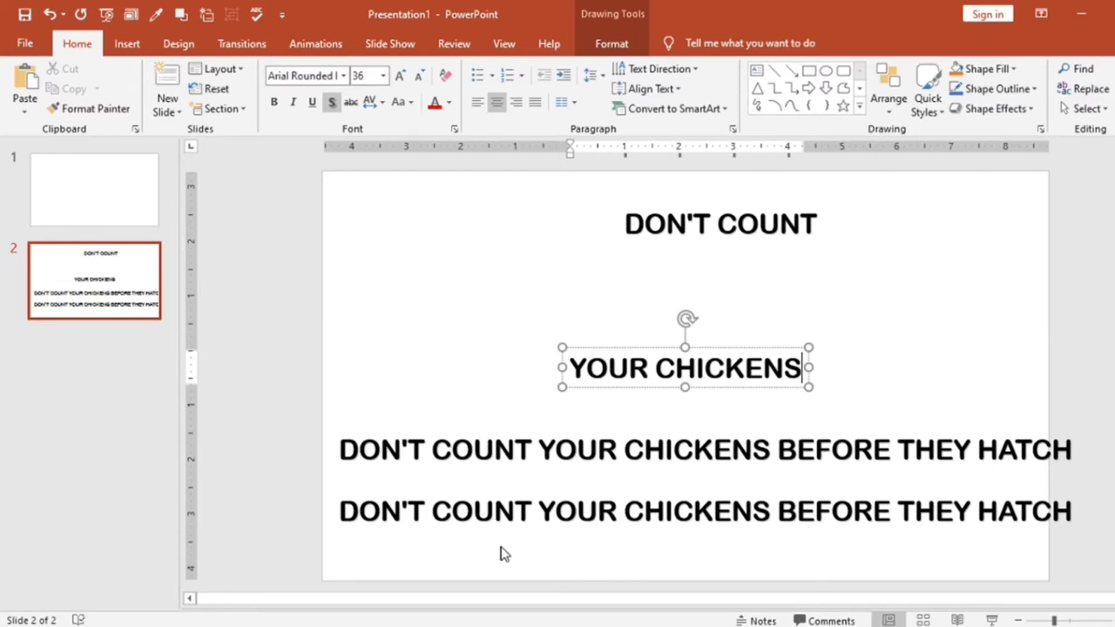
{"action": "left_click_drag", "start_coordinate": [341, 450], "coordinate": [691, 423]}
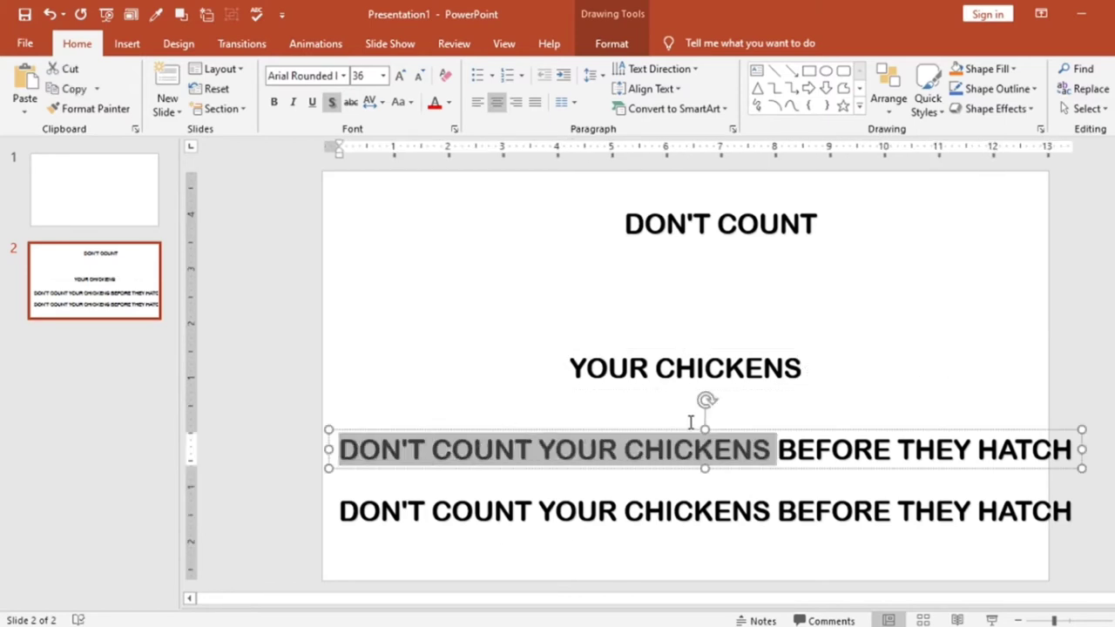
{"action": "key", "text": "Delete"}
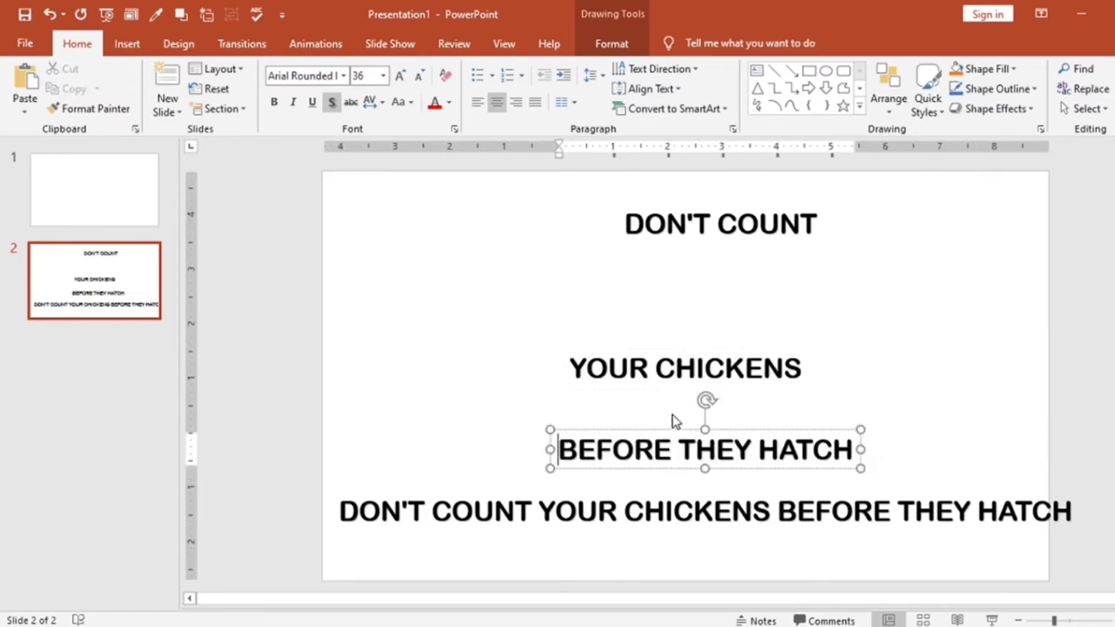
{"action": "left_click", "coordinate": [477, 357]}
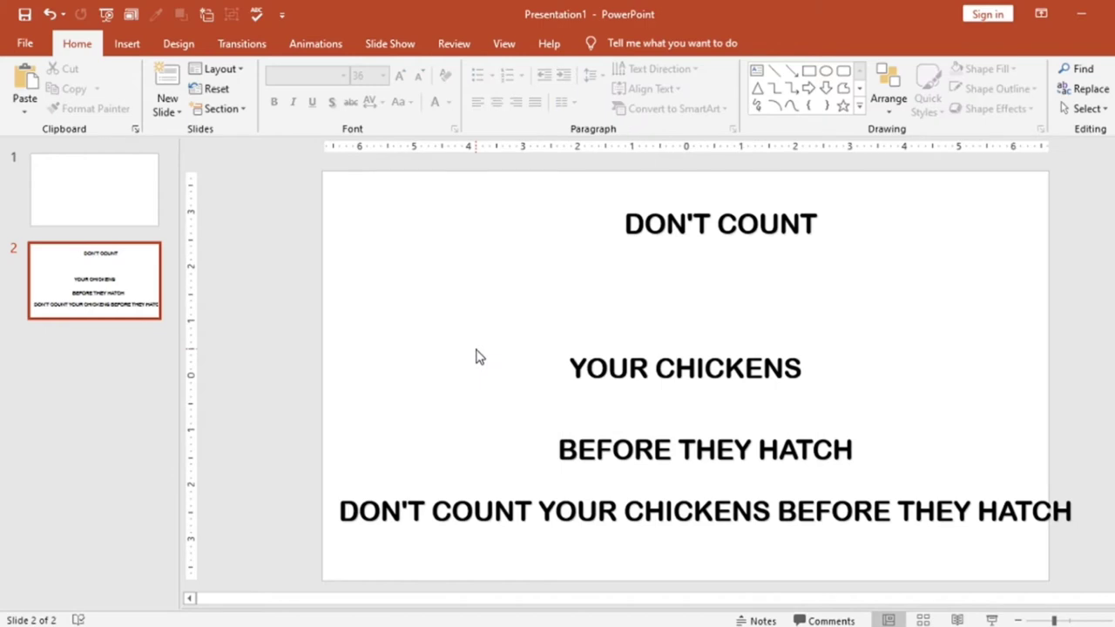
Delete the leftover full-saying copy and move the three lines close together
{"action": "left_click", "coordinate": [531, 511]}
{"action": "left_click", "coordinate": [555, 490]}
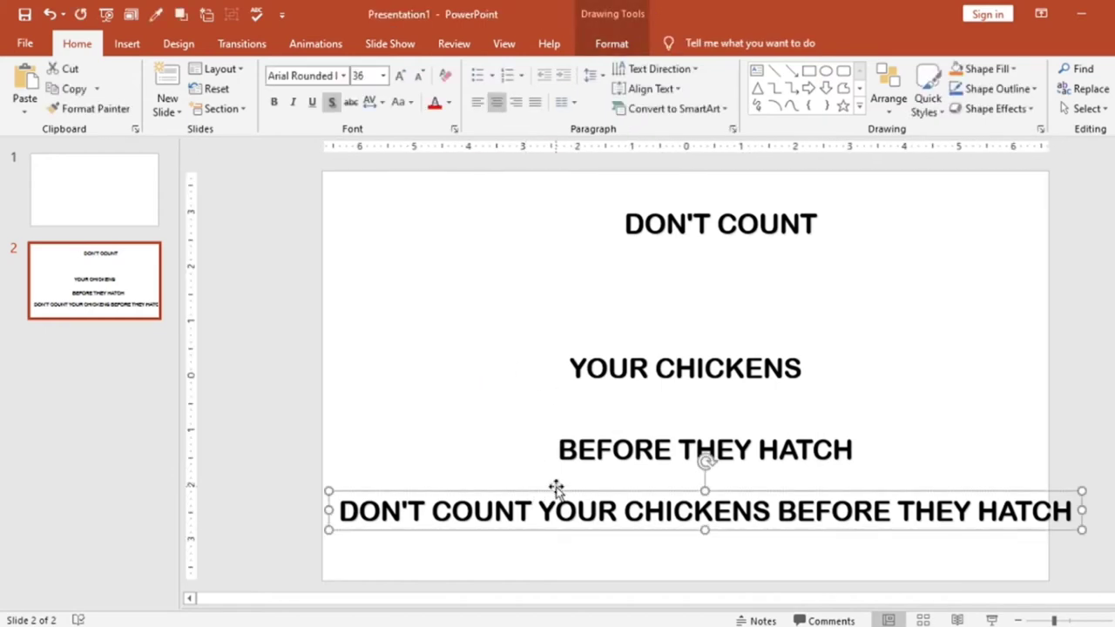
{"action": "key", "text": "Delete"}
{"action": "left_click", "coordinate": [676, 240]}
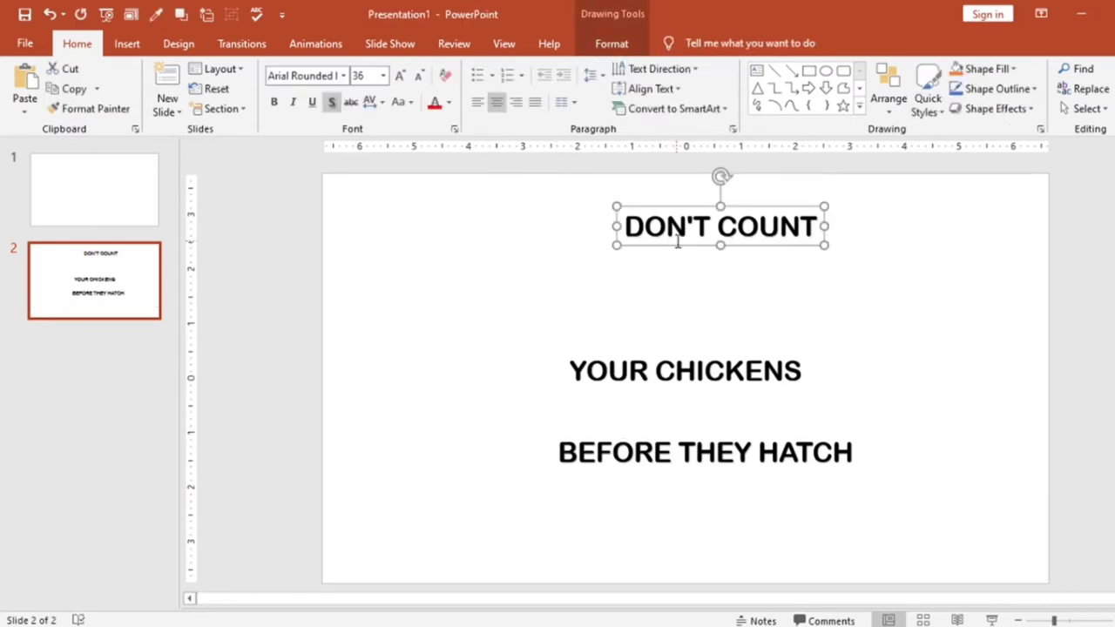
{"action": "mouse_move", "coordinate": [705, 212]}
{"action": "left_mouse_down"}
{"action": "mouse_move", "coordinate": [657, 259]}
{"action": "mouse_move", "coordinate": [673, 312]}
{"action": "left_mouse_up"}
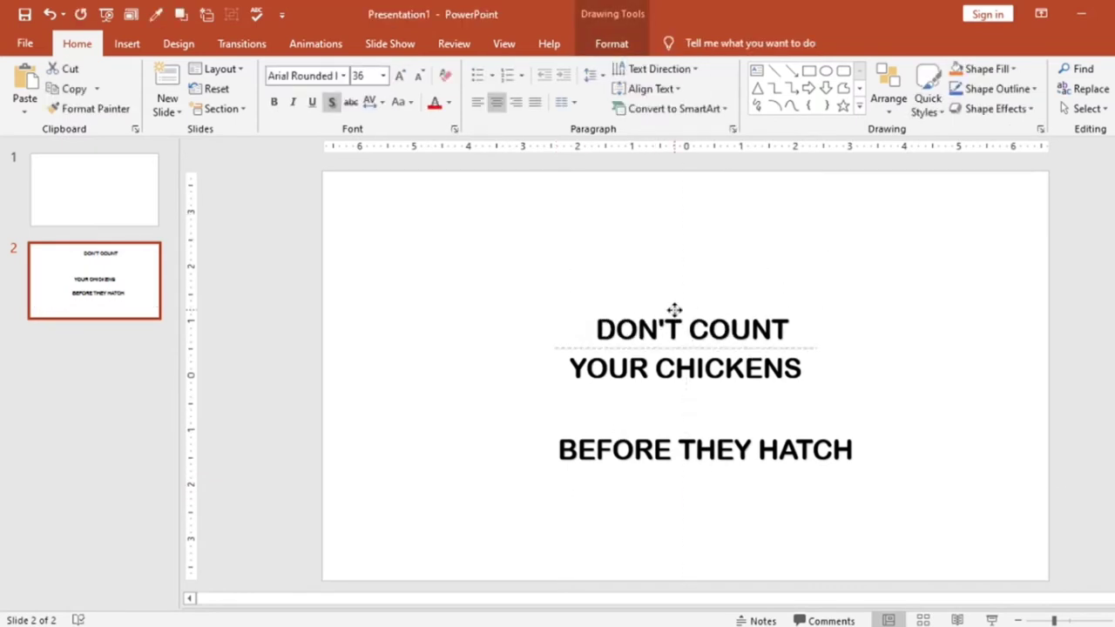
{"action": "left_click", "coordinate": [684, 425]}
{"action": "left_click_drag", "start_coordinate": [683, 426], "coordinate": [685, 401]}
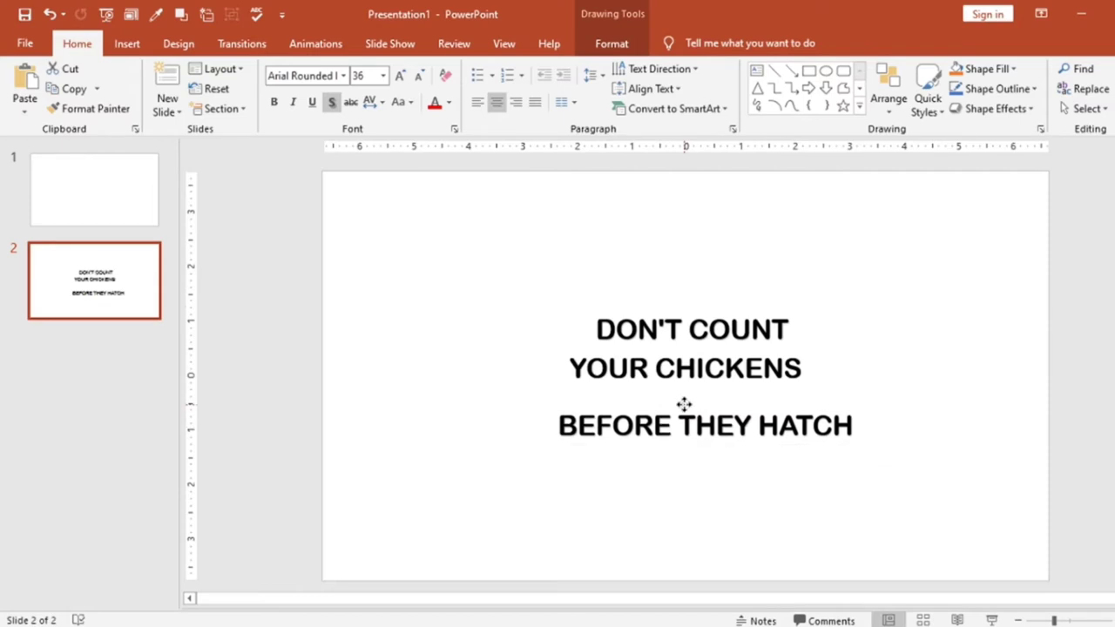
Draw a rectangle over YOUR CHICKENS and fill it pink from the standard colours
{"action": "left_click", "coordinate": [809, 70]}
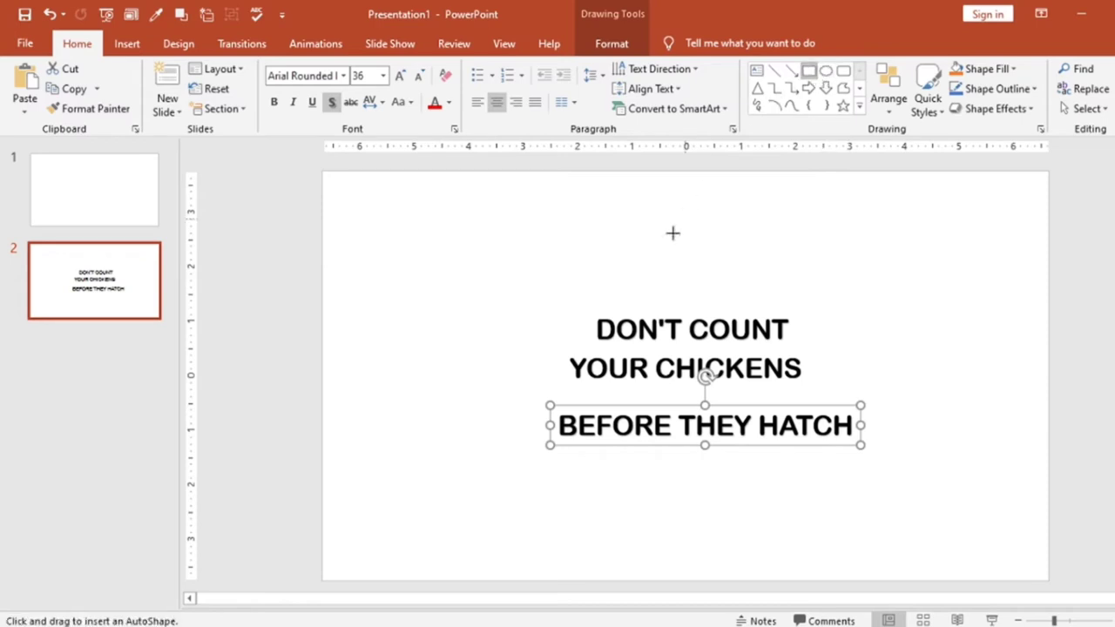
{"action": "left_click_drag", "start_coordinate": [546, 348], "coordinate": [834, 387]}
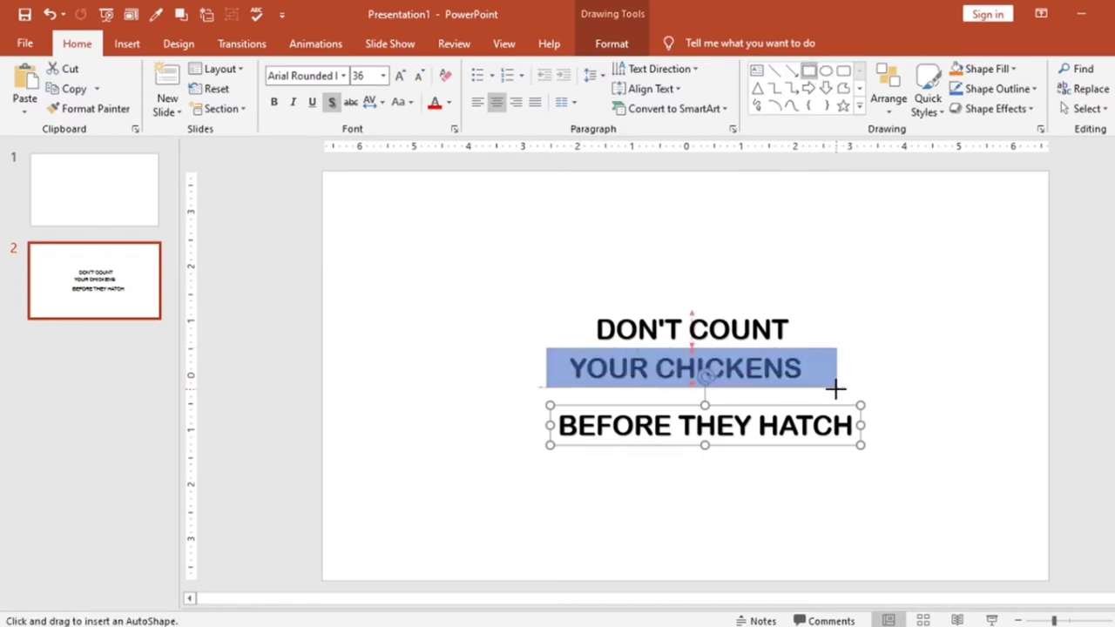
{"action": "left_click_drag", "start_coordinate": [834, 387], "coordinate": [836, 388]}
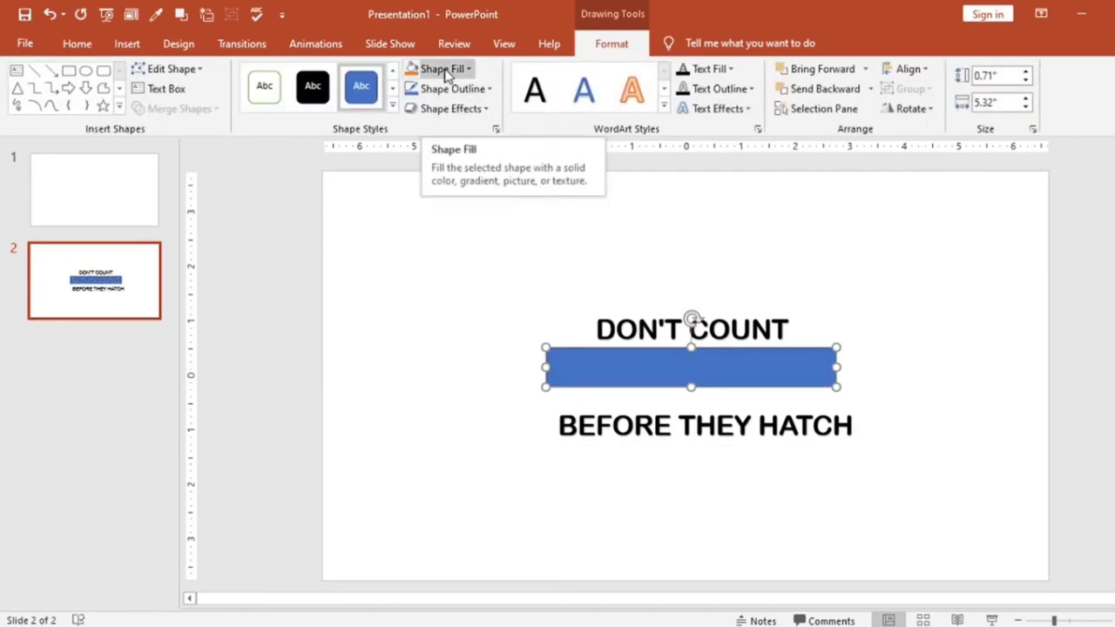
{"action": "left_click", "coordinate": [444, 70]}
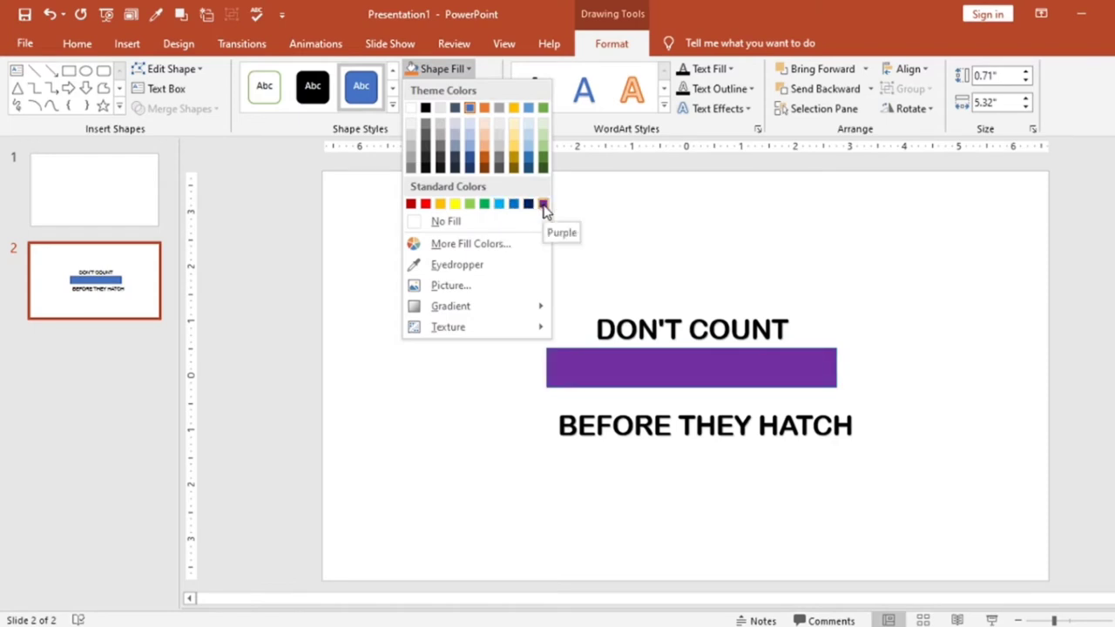
{"action": "left_click", "coordinate": [482, 245]}
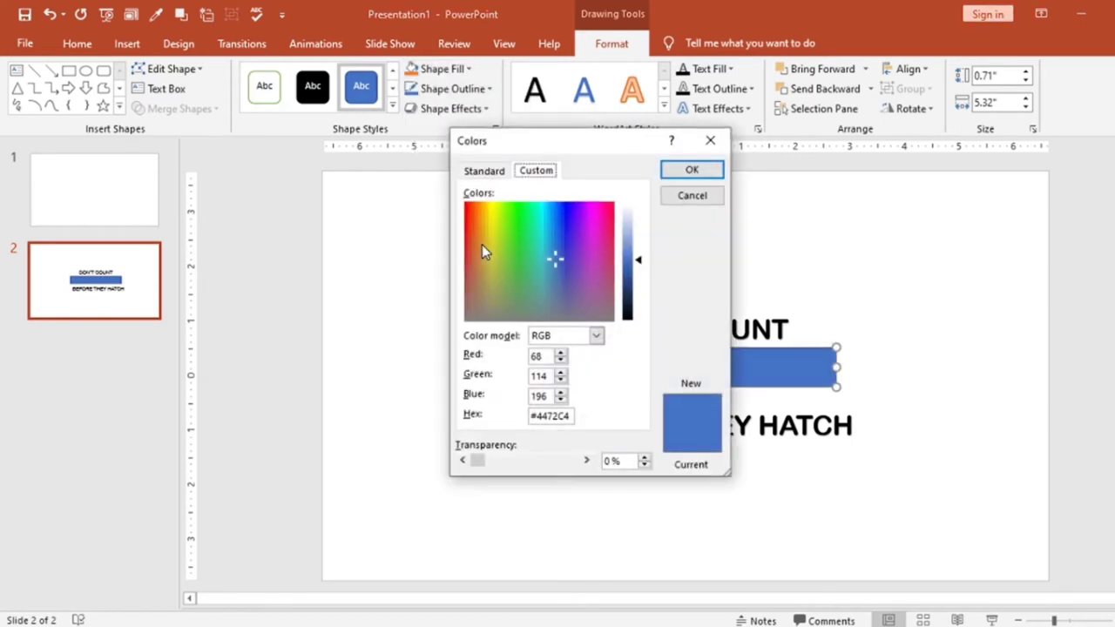
{"action": "left_click", "coordinate": [485, 172]}
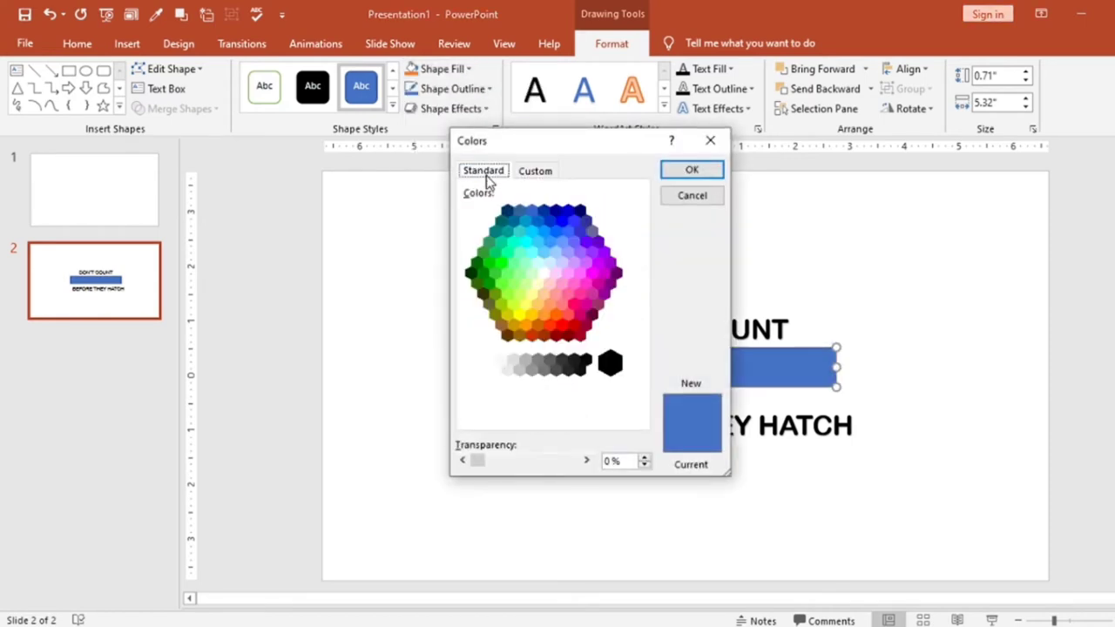
{"action": "left_click", "coordinate": [579, 273]}
{"action": "left_click", "coordinate": [667, 170]}
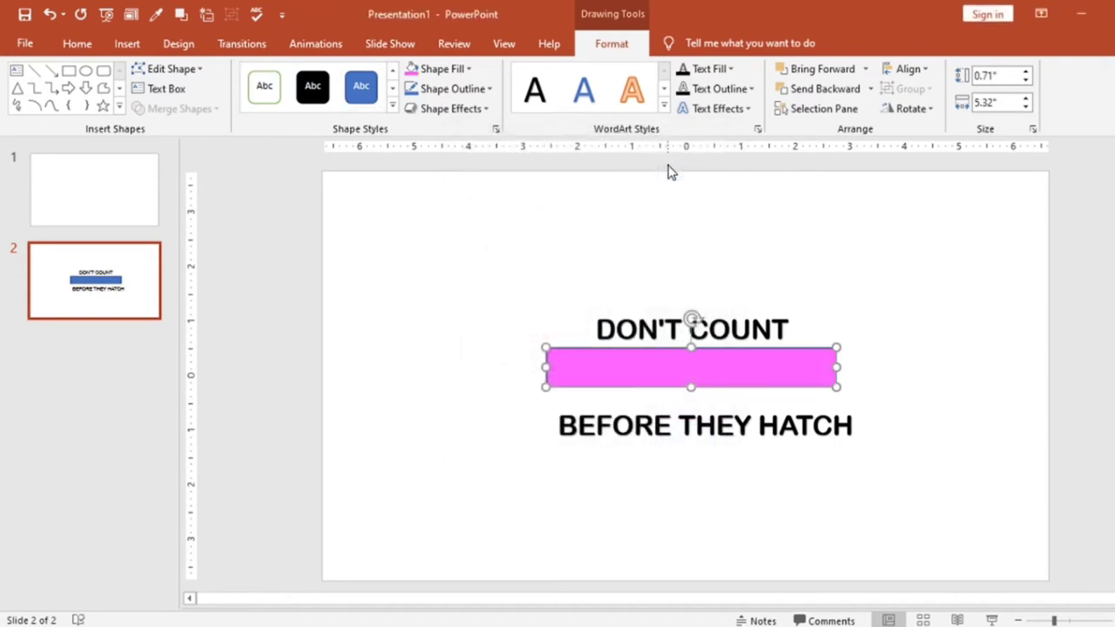
Remove the pink bar's outline and send it behind the text
{"action": "left_click", "coordinate": [467, 92]}
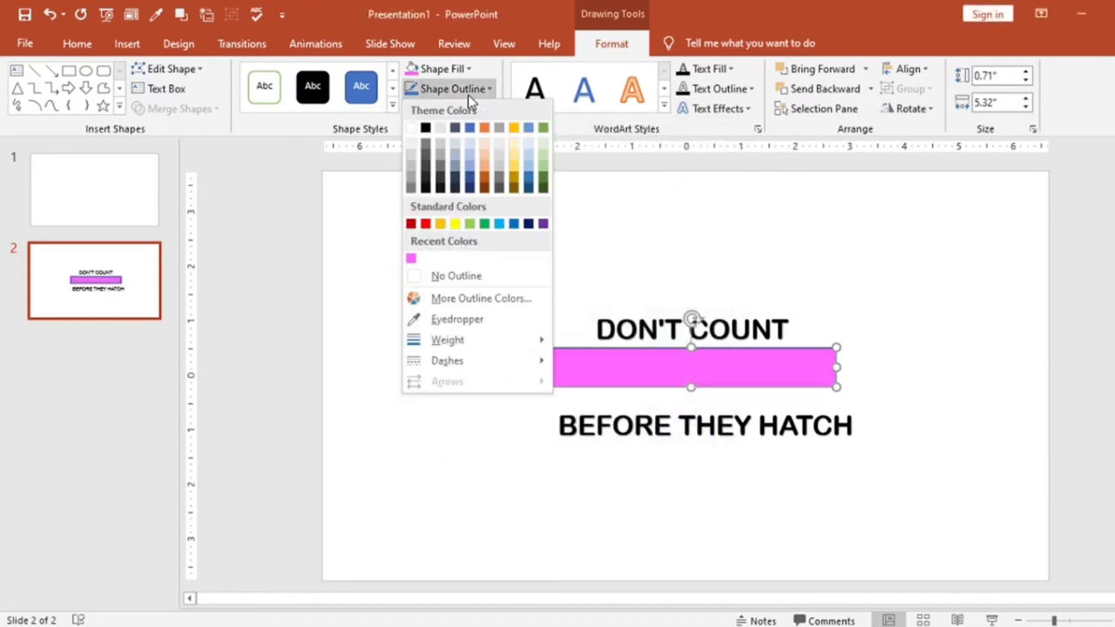
{"action": "left_click", "coordinate": [416, 275]}
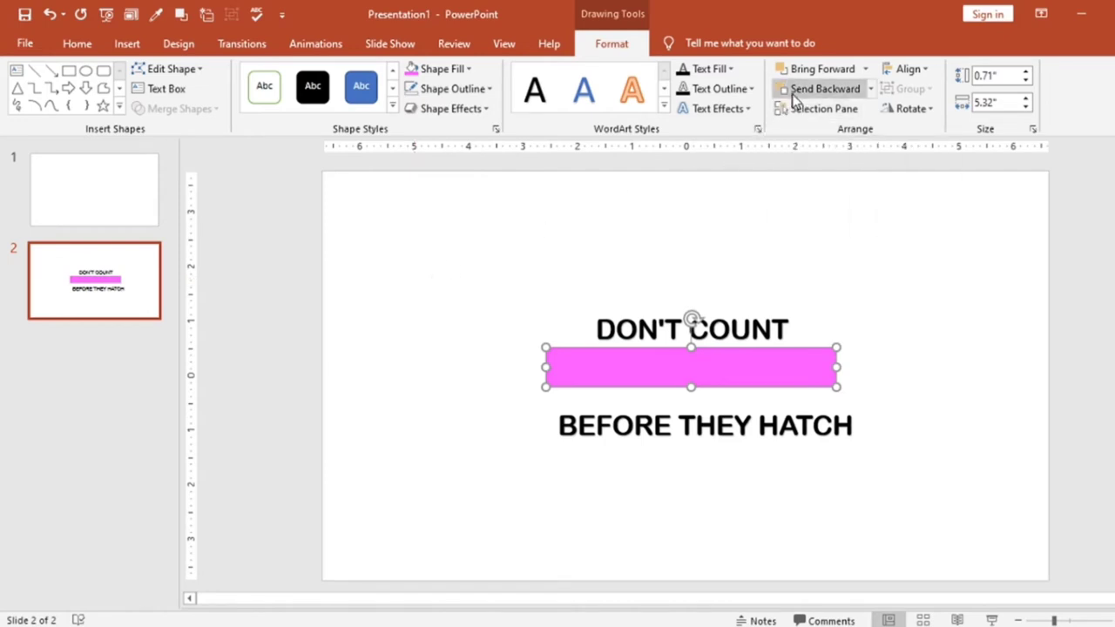
{"action": "left_click", "coordinate": [794, 97]}
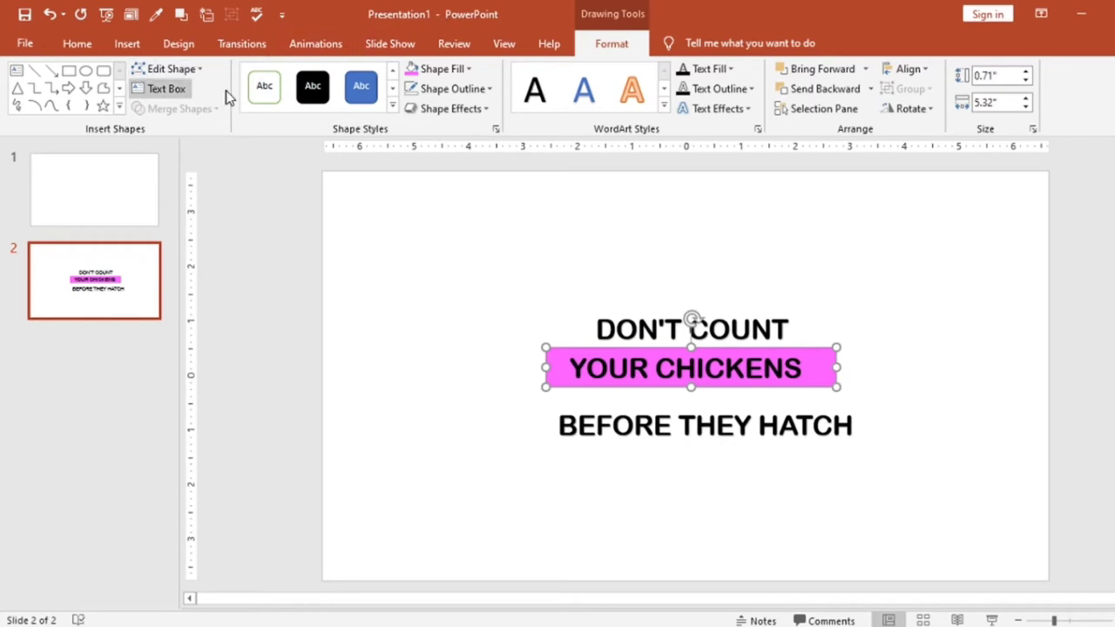
{"action": "left_click", "coordinate": [127, 43]}
Draw a small 0.35" by 0.3" right triangle, flip and rotate it under the bar's left end
{"action": "left_click", "coordinate": [275, 87]}
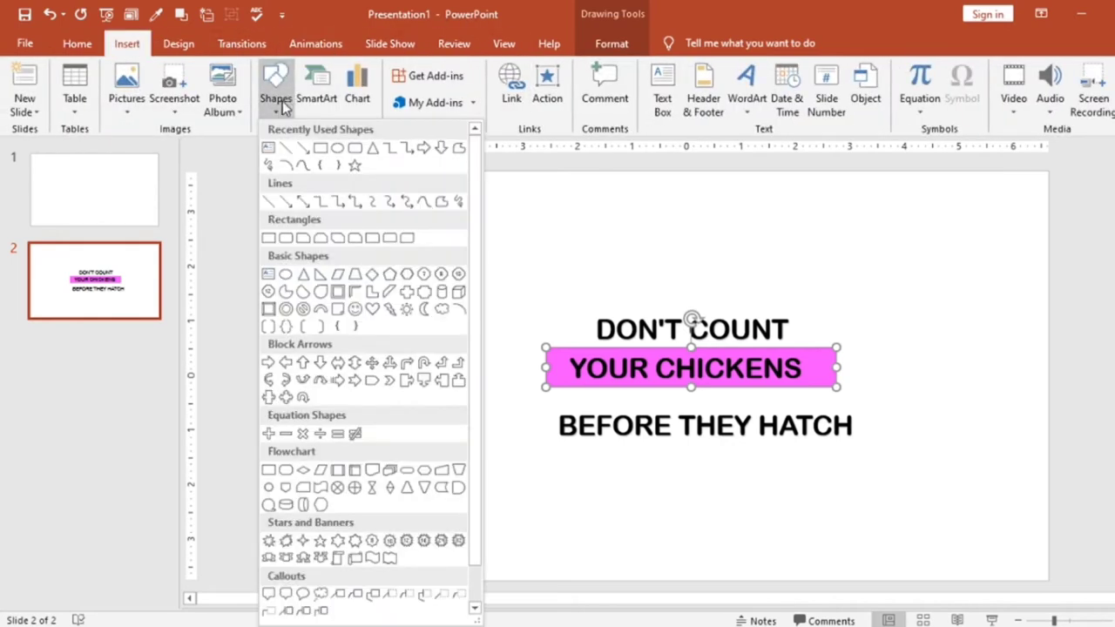
{"action": "left_click", "coordinate": [319, 274]}
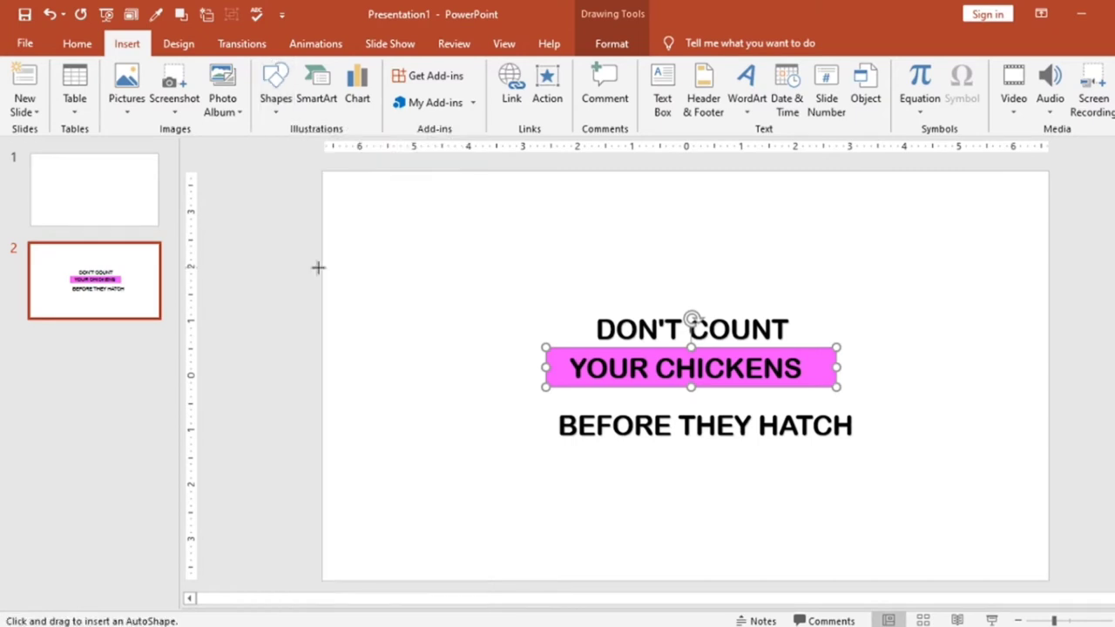
{"action": "mouse_move", "coordinate": [378, 284]}
{"action": "left_mouse_down"}
{"action": "mouse_move", "coordinate": [409, 344]}
{"action": "mouse_move", "coordinate": [403, 323]}
{"action": "left_mouse_up"}
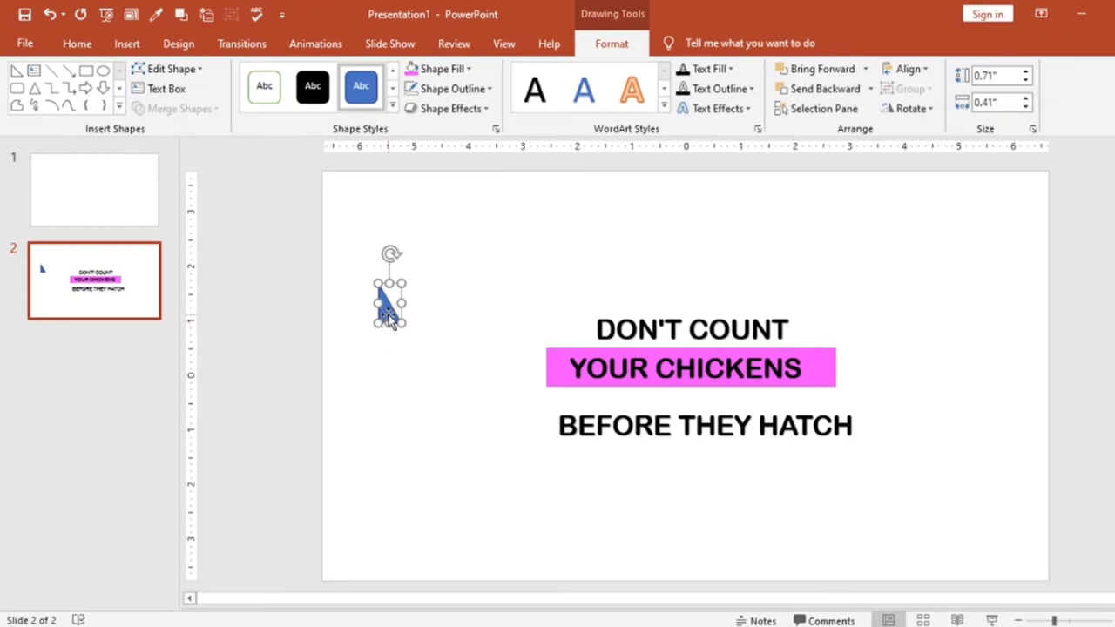
{"action": "mouse_move", "coordinate": [388, 312]}
{"action": "left_mouse_down"}
{"action": "mouse_move", "coordinate": [568, 409]}
{"action": "mouse_move", "coordinate": [552, 413]}
{"action": "mouse_move", "coordinate": [564, 424]}
{"action": "left_mouse_up"}
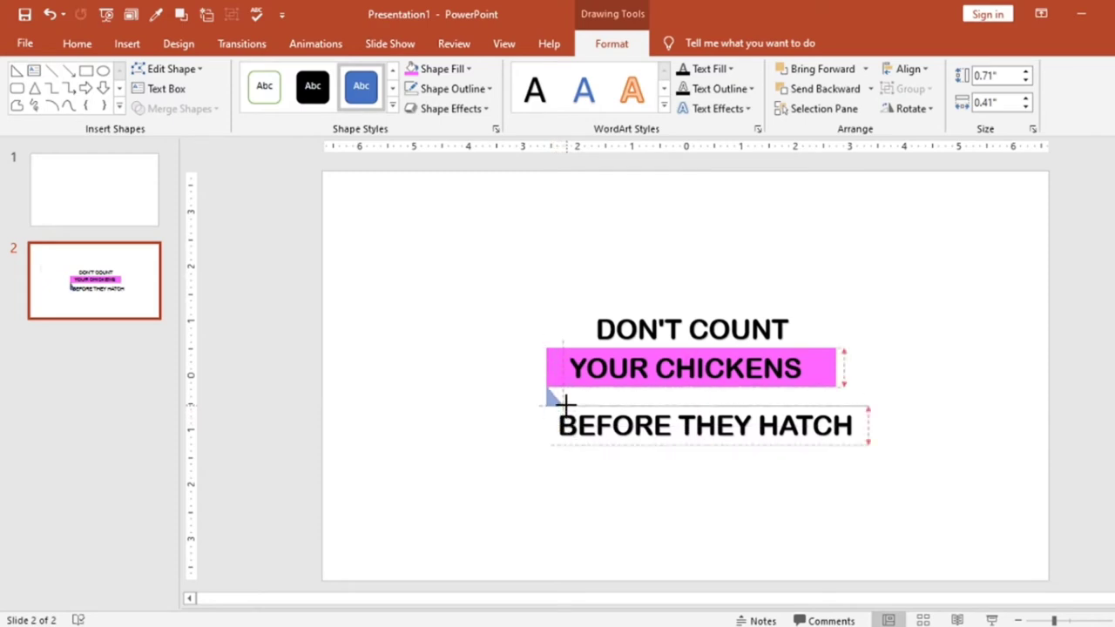
{"action": "left_click_drag", "start_coordinate": [565, 404], "coordinate": [566, 407]}
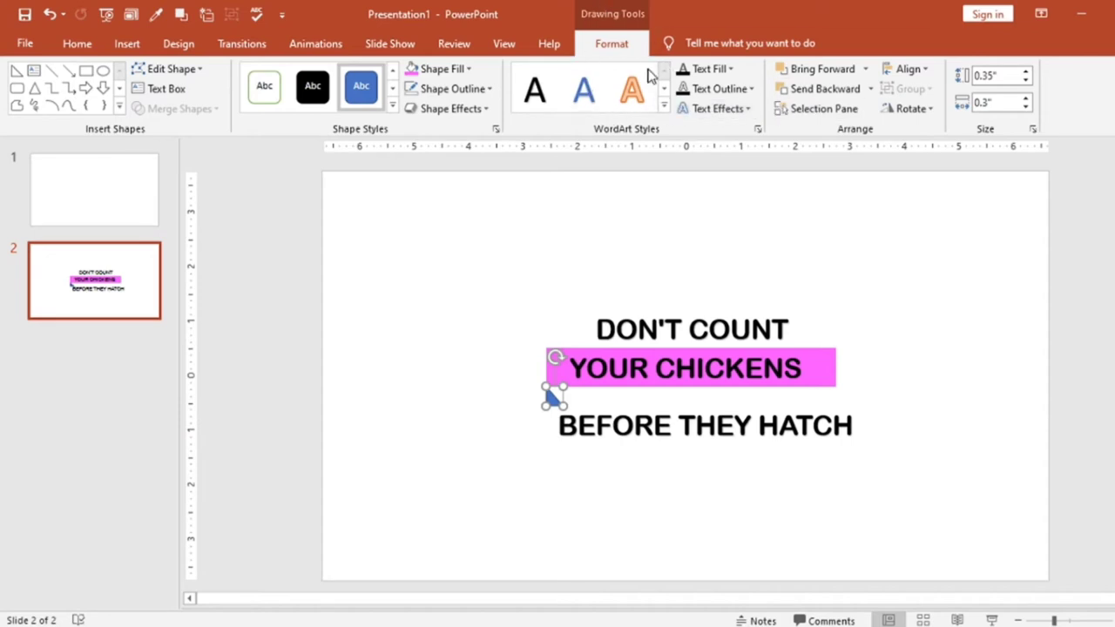
{"action": "left_click", "coordinate": [906, 109]}
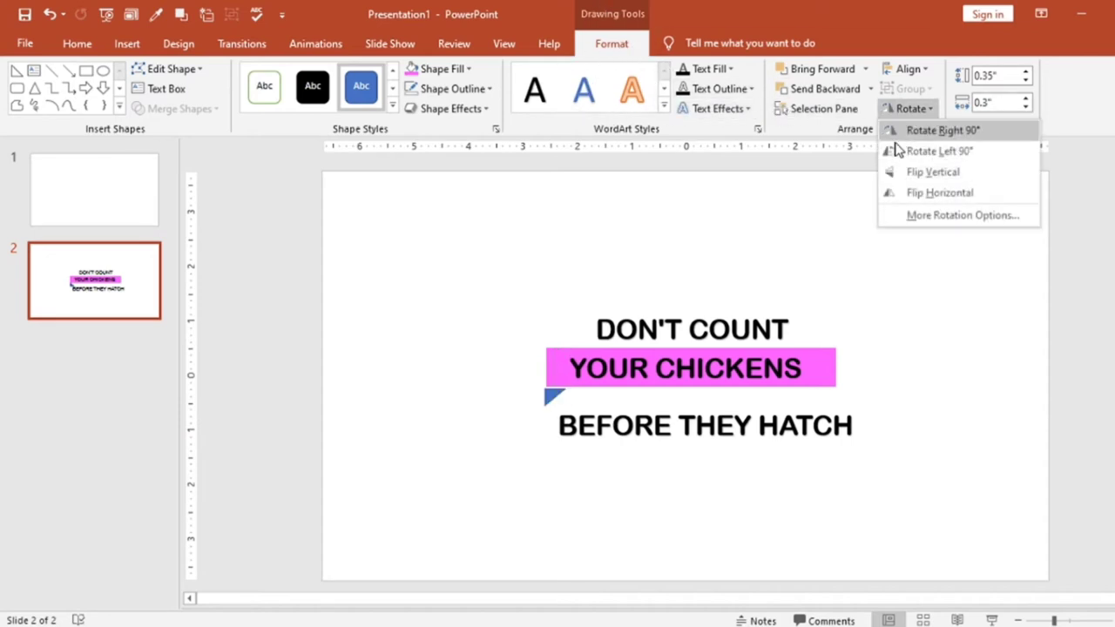
{"action": "left_click", "coordinate": [916, 192]}
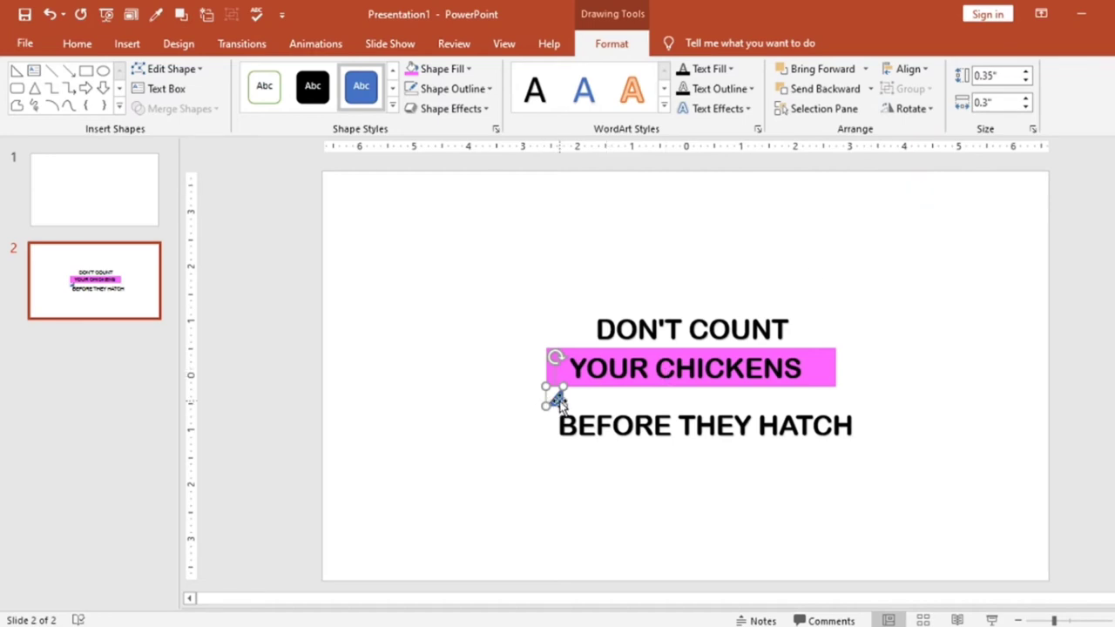
{"action": "left_click_drag", "start_coordinate": [562, 405], "coordinate": [545, 397]}
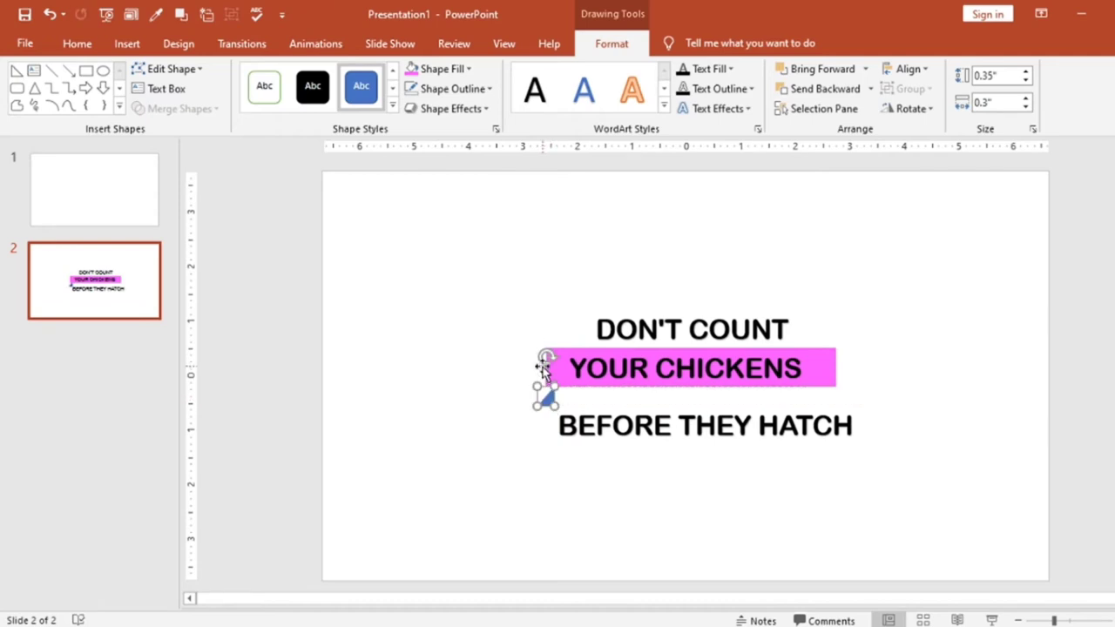
{"action": "left_click_drag", "start_coordinate": [543, 358], "coordinate": [546, 433]}
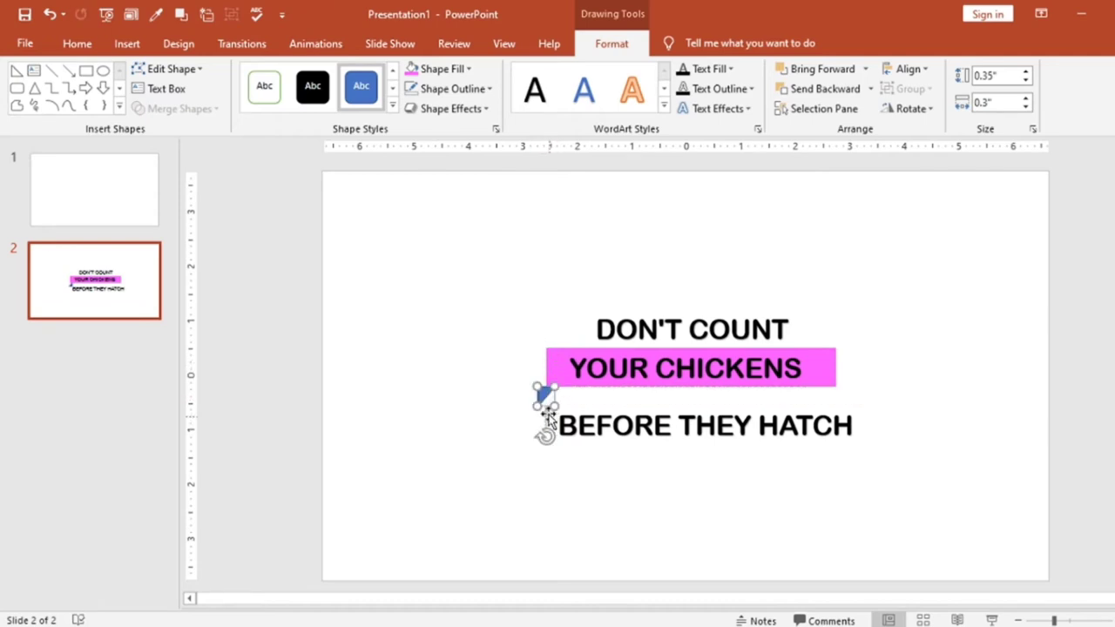
{"action": "left_click", "coordinate": [478, 400]}
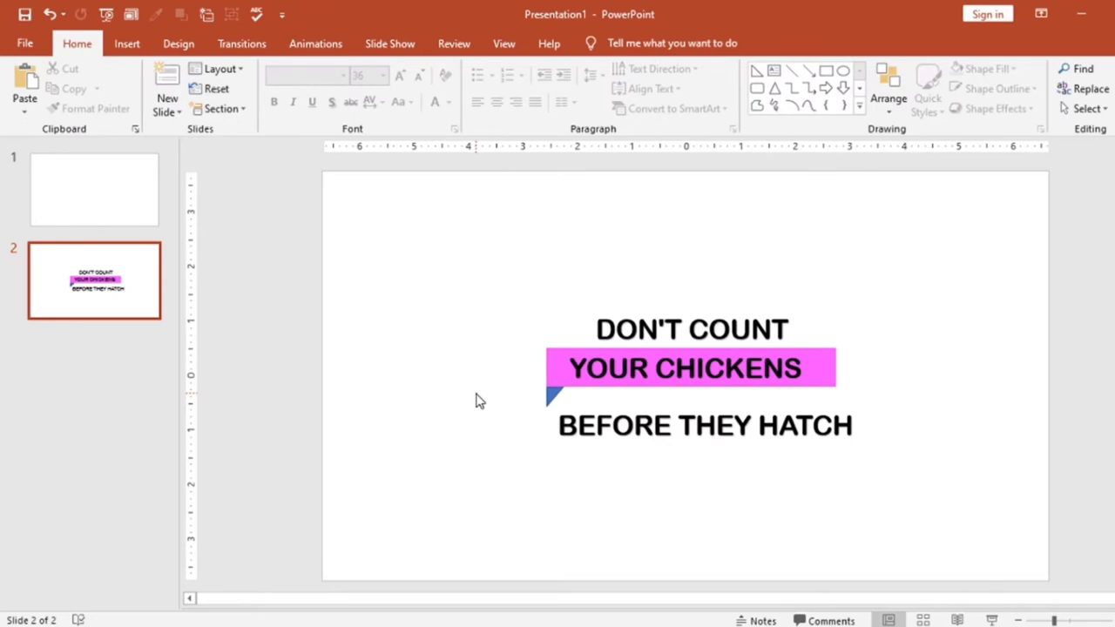
Recolour the small fold triangle pink so it matches the highlight bar
{"action": "left_click", "coordinate": [554, 394]}
{"action": "left_click", "coordinate": [454, 72]}
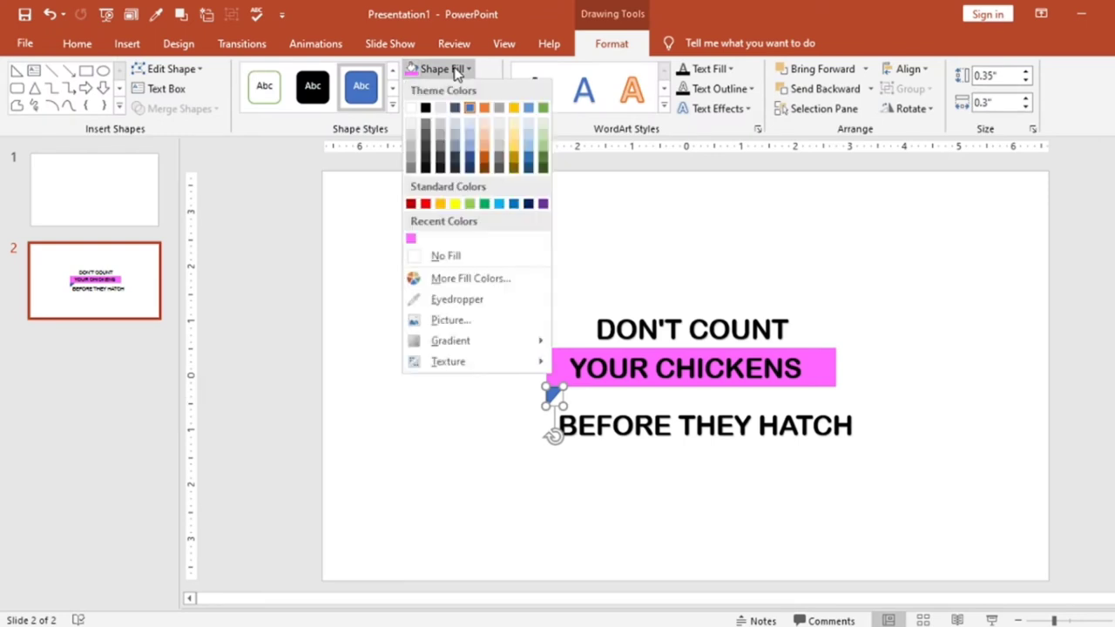
{"action": "left_click", "coordinate": [414, 299]}
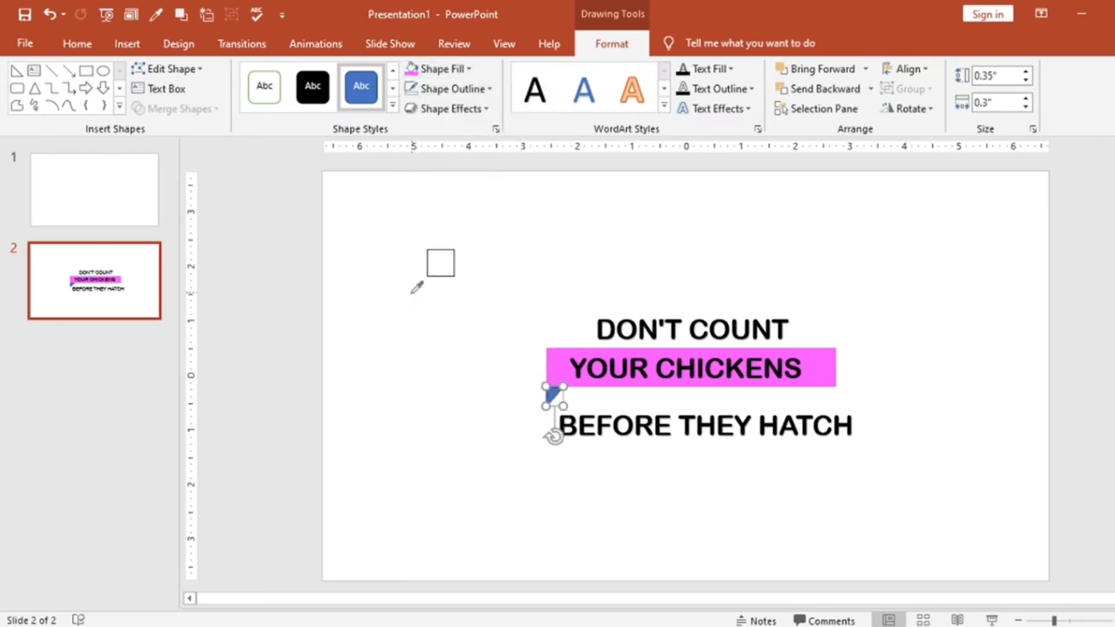
{"action": "left_click", "coordinate": [438, 68]}
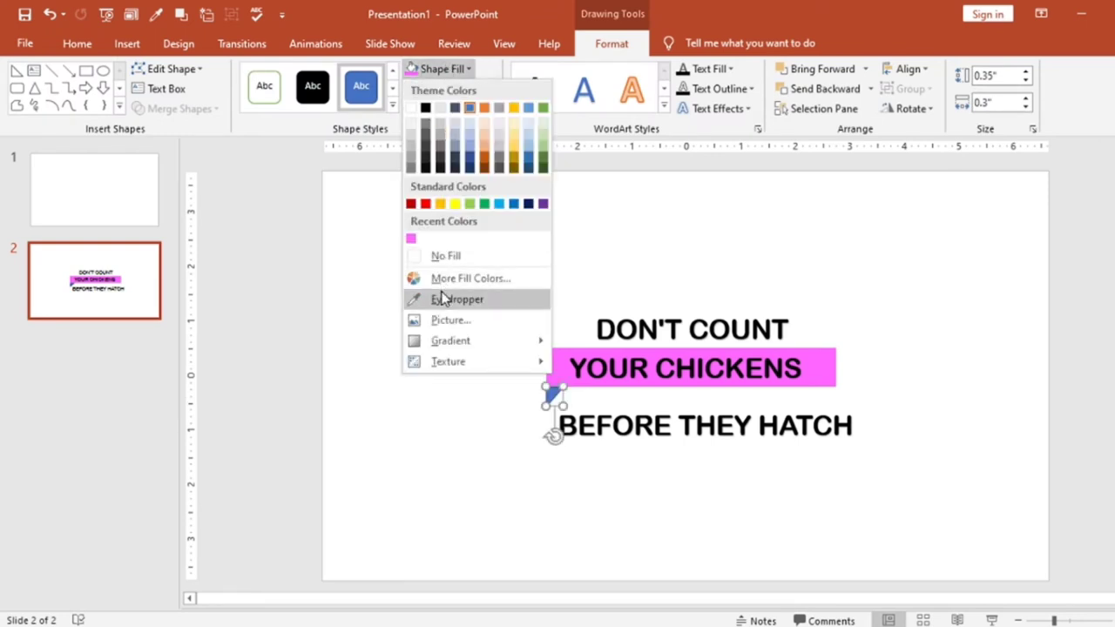
{"action": "left_click", "coordinate": [444, 280]}
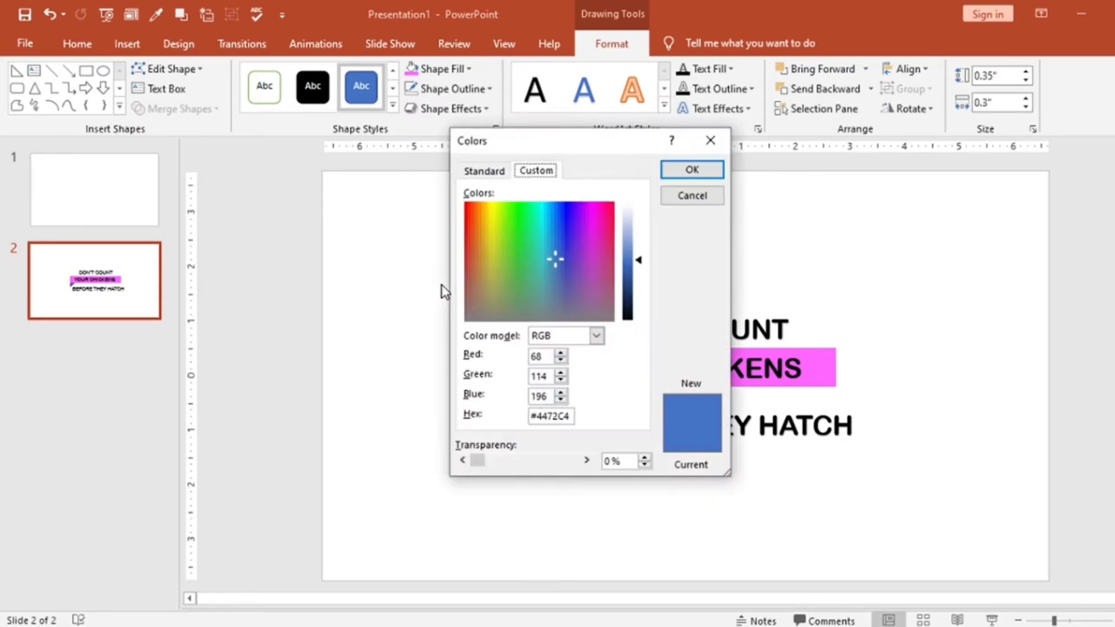
{"action": "left_click", "coordinate": [485, 171]}
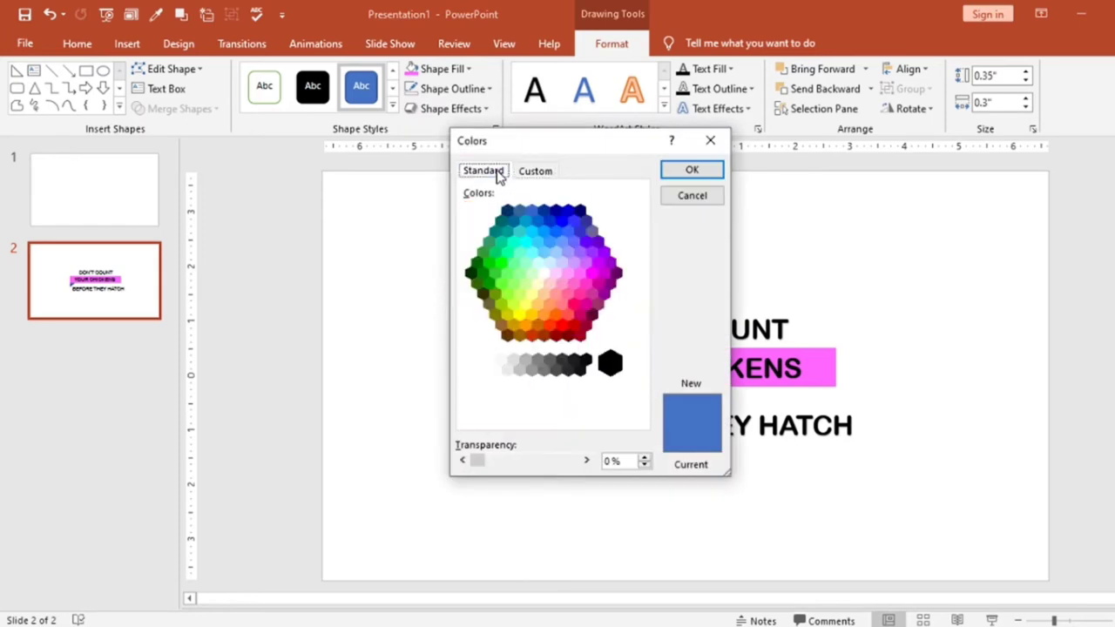
{"action": "left_click", "coordinate": [579, 294]}
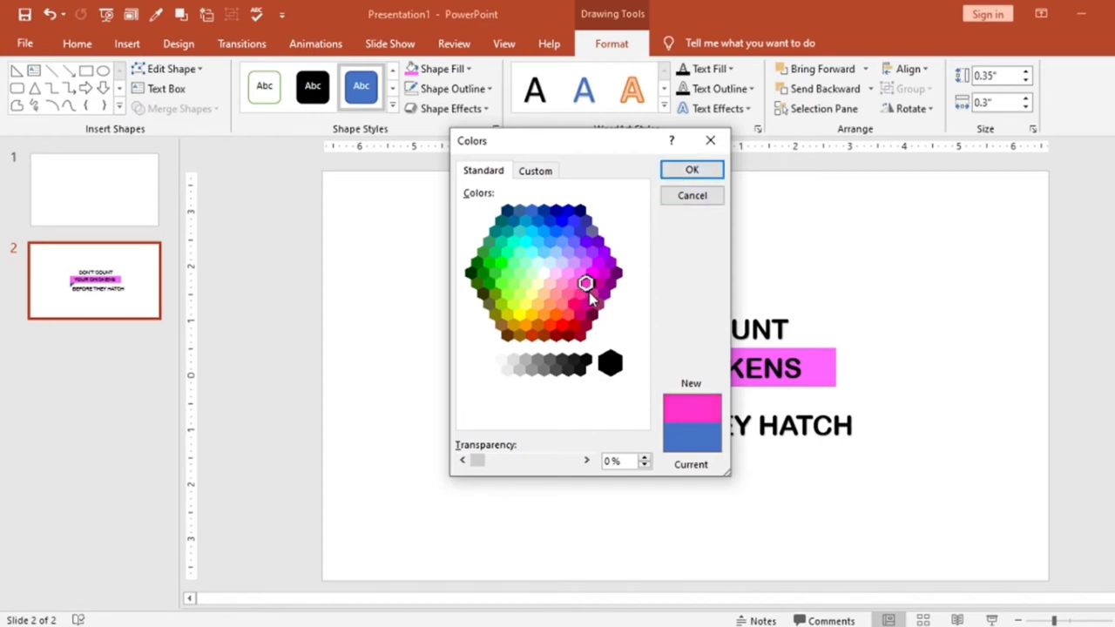
{"action": "left_click", "coordinate": [675, 172]}
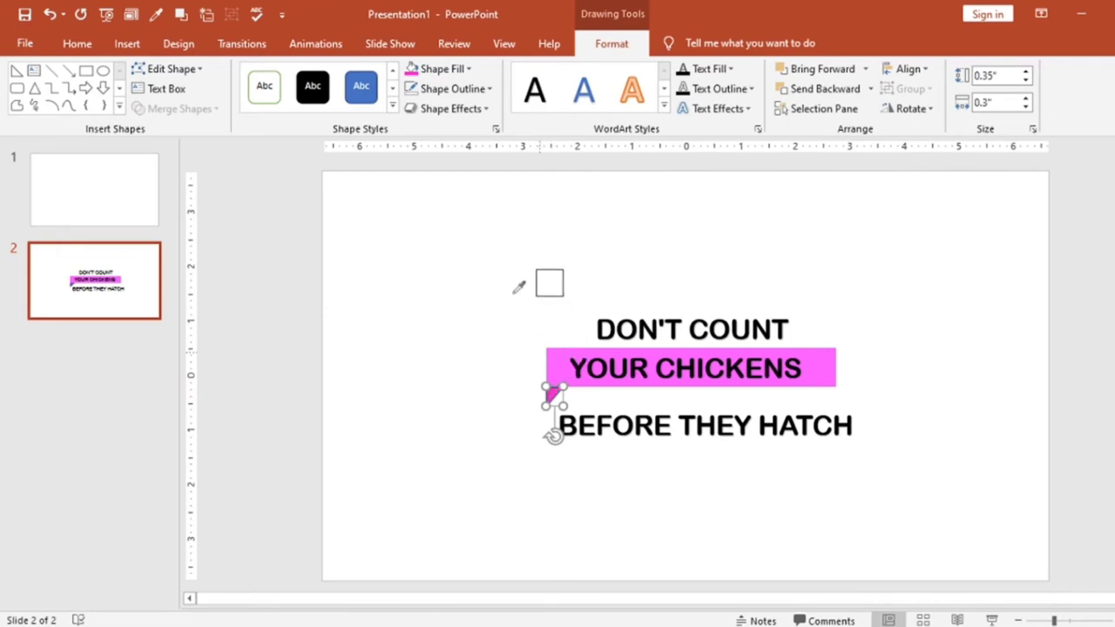
{"action": "left_click", "coordinate": [465, 89]}
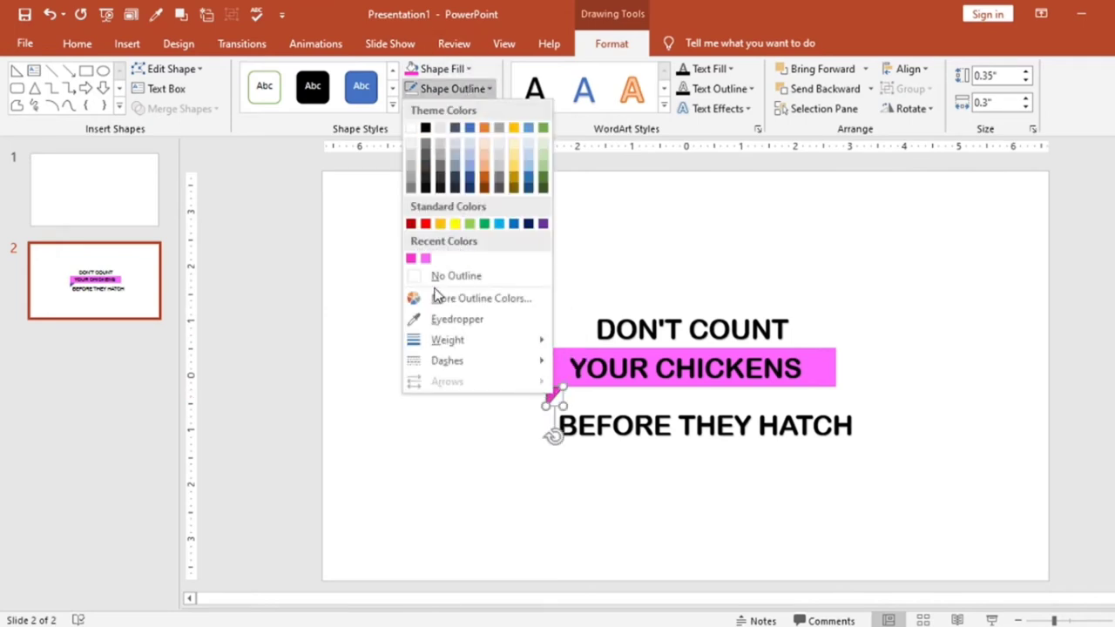
{"action": "left_click", "coordinate": [440, 319]}
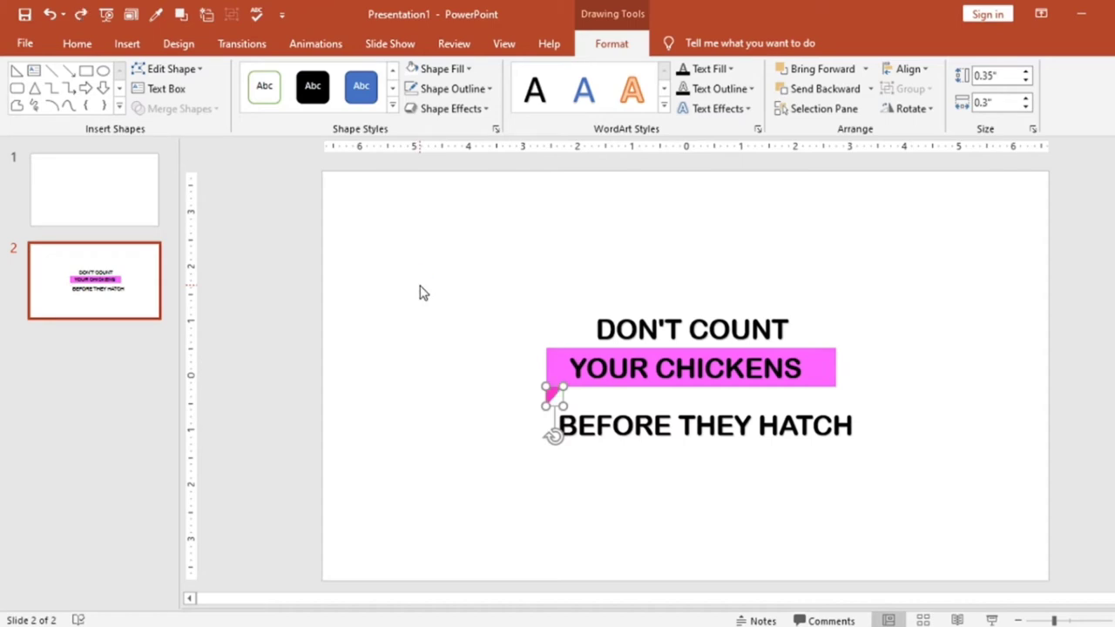
{"action": "left_click", "coordinate": [419, 292]}
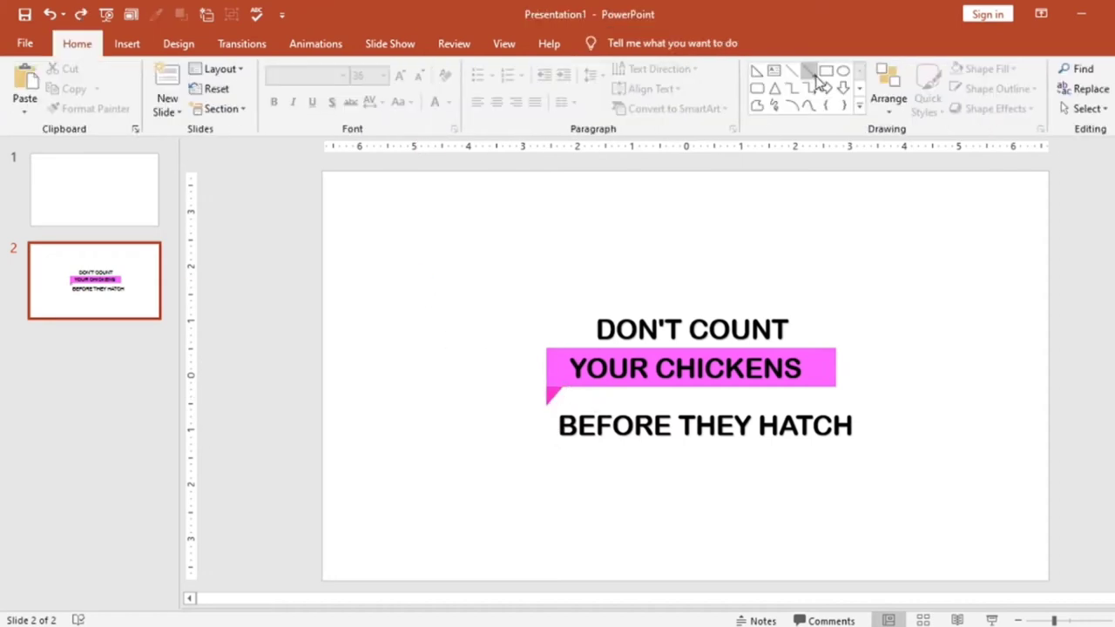
Draw a large chevron block arrow on the slide's left side
{"action": "left_click", "coordinate": [860, 106]}
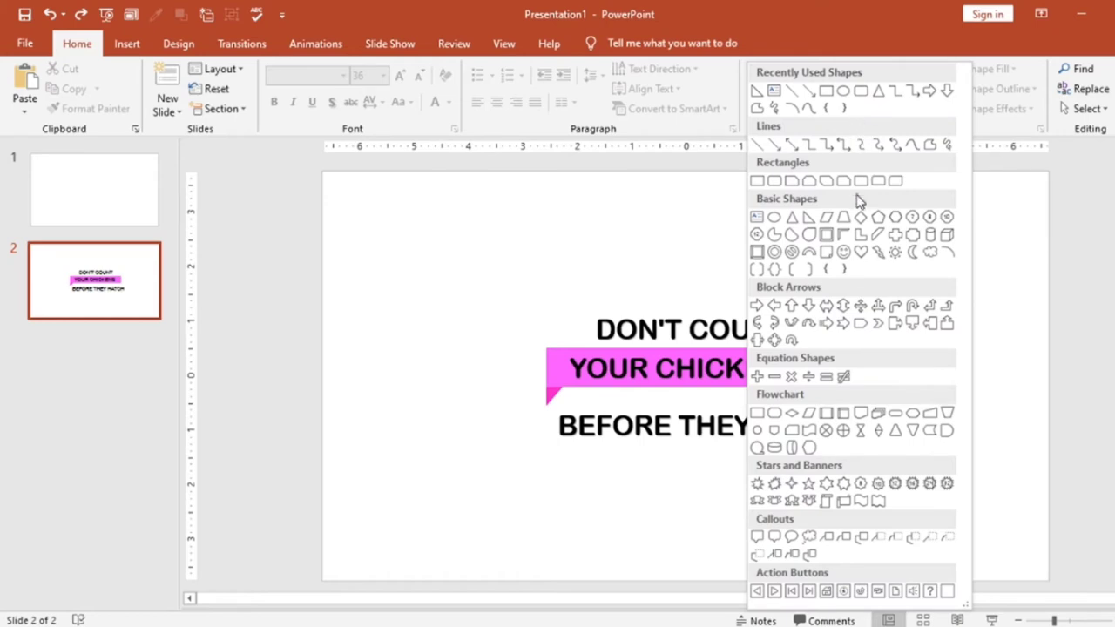
{"action": "left_click", "coordinate": [876, 324]}
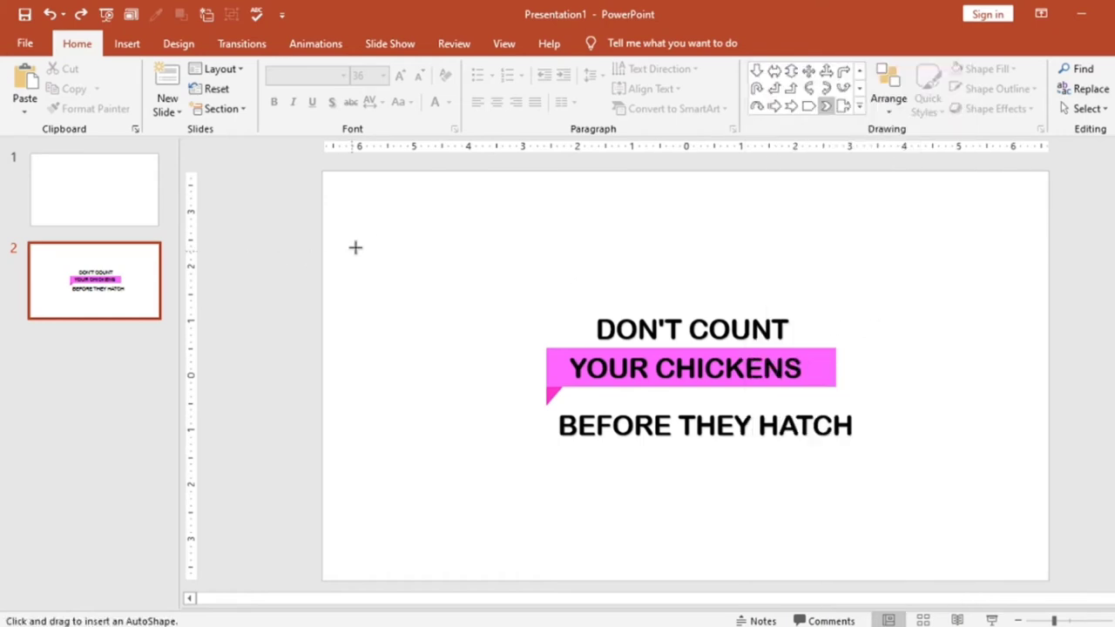
{"action": "left_click_drag", "start_coordinate": [367, 237], "coordinate": [527, 366]}
{"action": "mouse_move", "coordinate": [479, 237]}
{"action": "left_mouse_down"}
{"action": "mouse_move", "coordinate": [377, 250]}
{"action": "mouse_move", "coordinate": [549, 259]}
{"action": "mouse_move", "coordinate": [475, 244]}
{"action": "left_mouse_up"}
{"action": "left_click", "coordinate": [586, 240]}
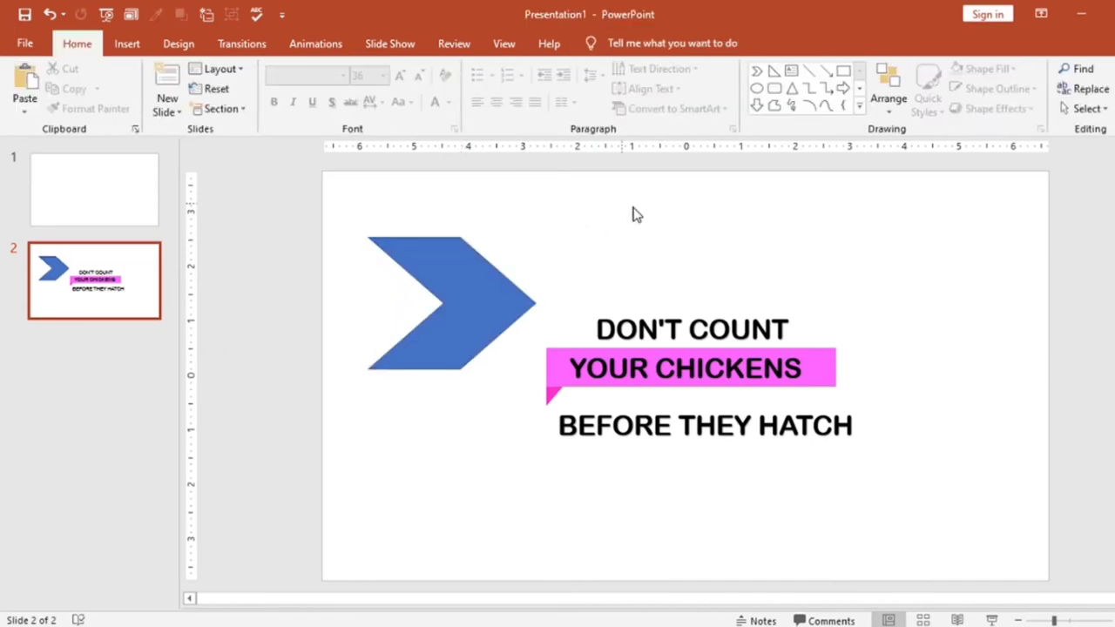
Draw a rectangle over the chevron's right half, widen it to the pink banner, and select both shapes
{"action": "left_click", "coordinate": [847, 72]}
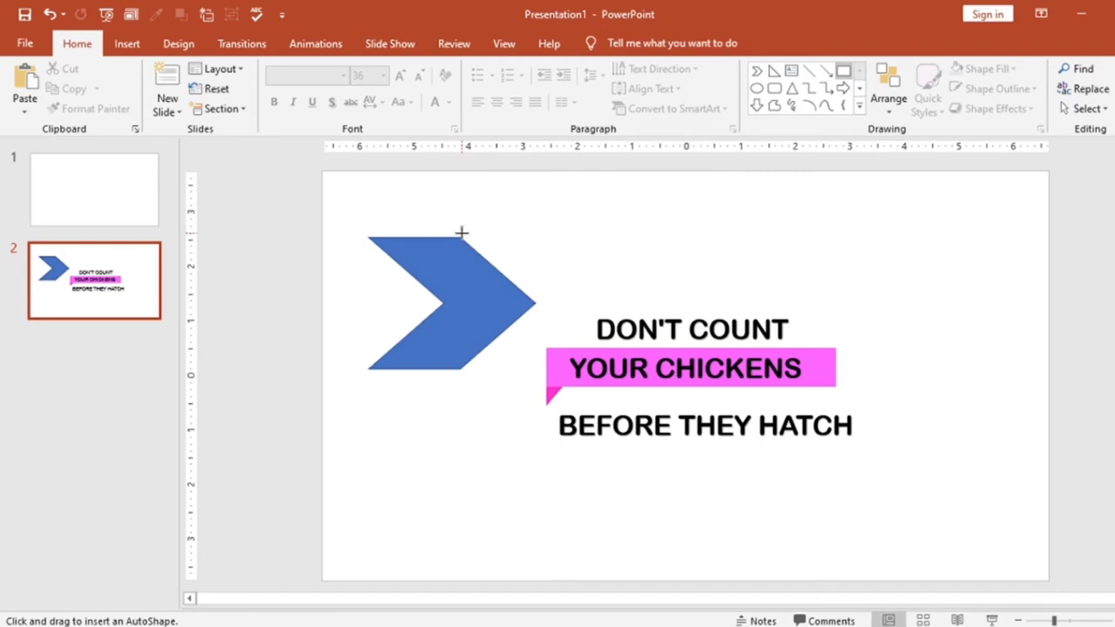
{"action": "left_click_drag", "start_coordinate": [456, 239], "coordinate": [531, 373]}
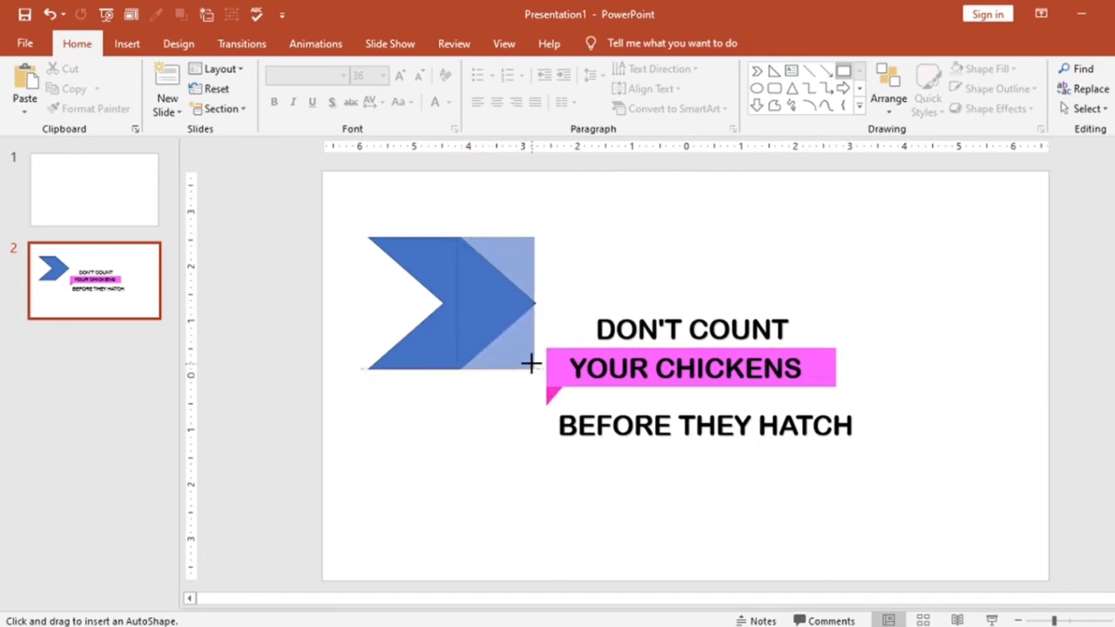
{"action": "left_click_drag", "start_coordinate": [530, 373], "coordinate": [534, 368]}
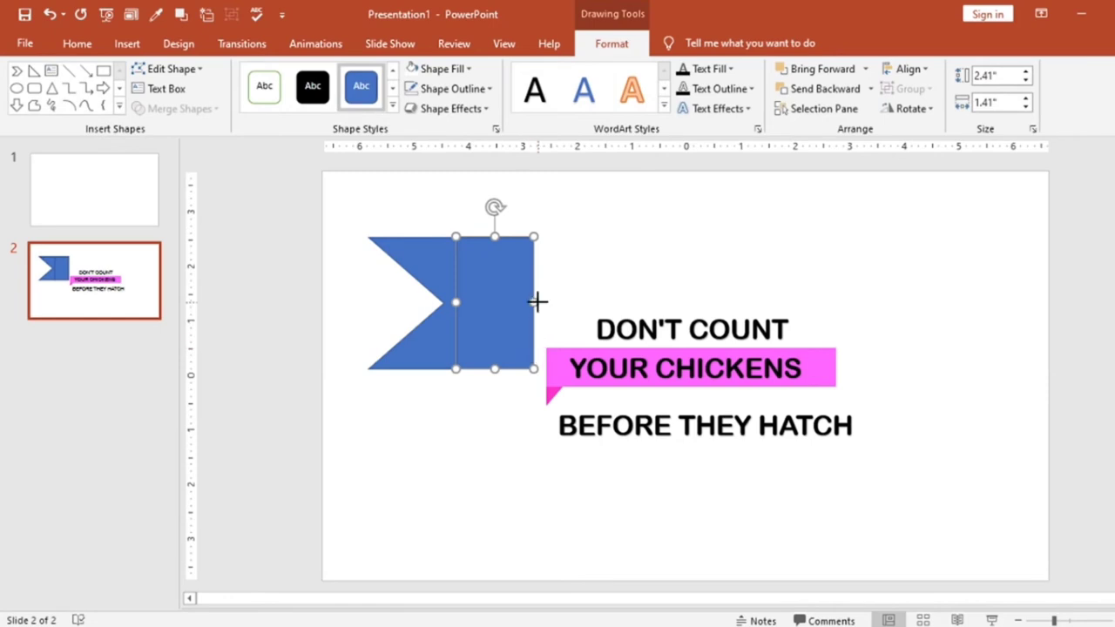
{"action": "left_click_drag", "start_coordinate": [535, 302], "coordinate": [547, 303]}
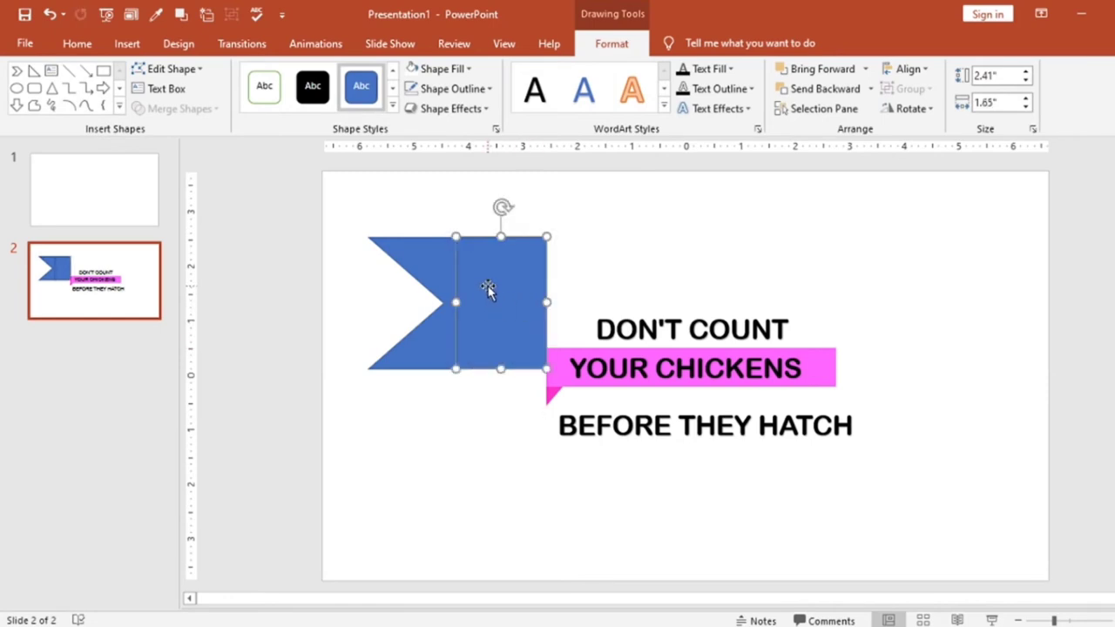
{"action": "left_click", "coordinate": [439, 283], "text": "shift"}
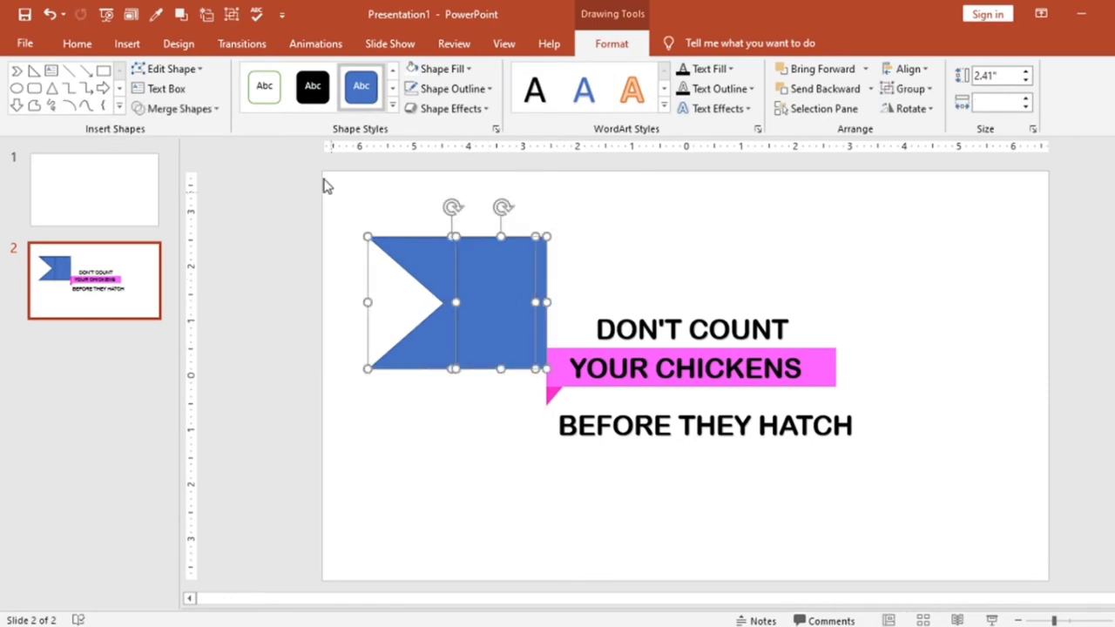
Union the chevron and rectangle, align the result with the banner, and flatten it to 0.71" high
{"action": "left_click", "coordinate": [159, 109]}
{"action": "left_click", "coordinate": [166, 129]}
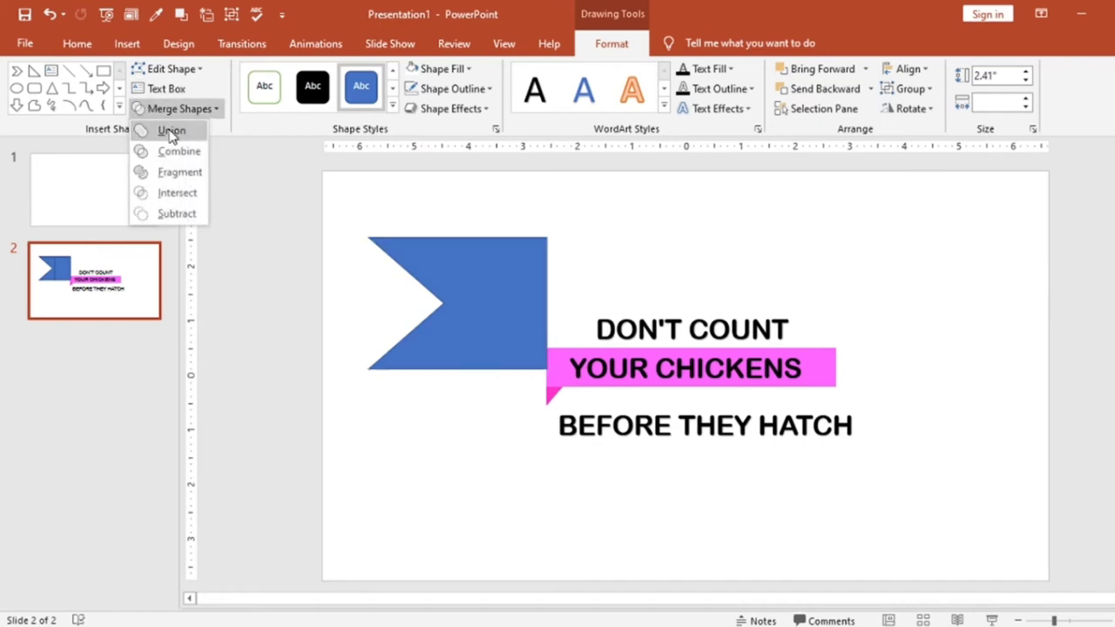
{"action": "mouse_move", "coordinate": [438, 276]}
{"action": "left_mouse_down"}
{"action": "mouse_move", "coordinate": [450, 294]}
{"action": "mouse_move", "coordinate": [448, 389]}
{"action": "left_mouse_up"}
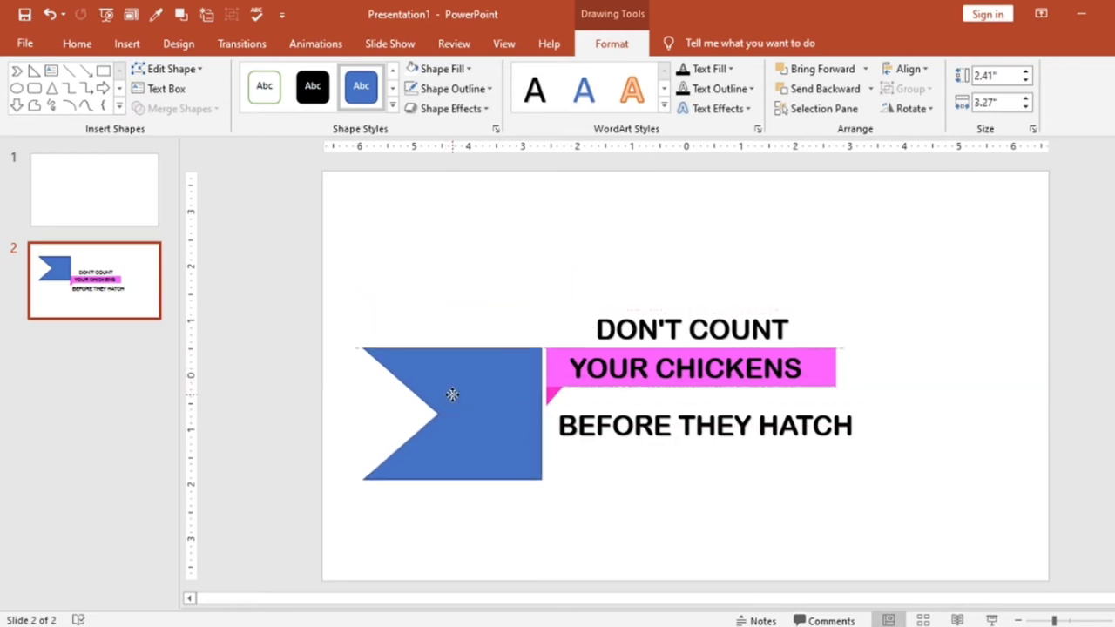
{"action": "left_click_drag", "start_coordinate": [450, 390], "coordinate": [459, 397]}
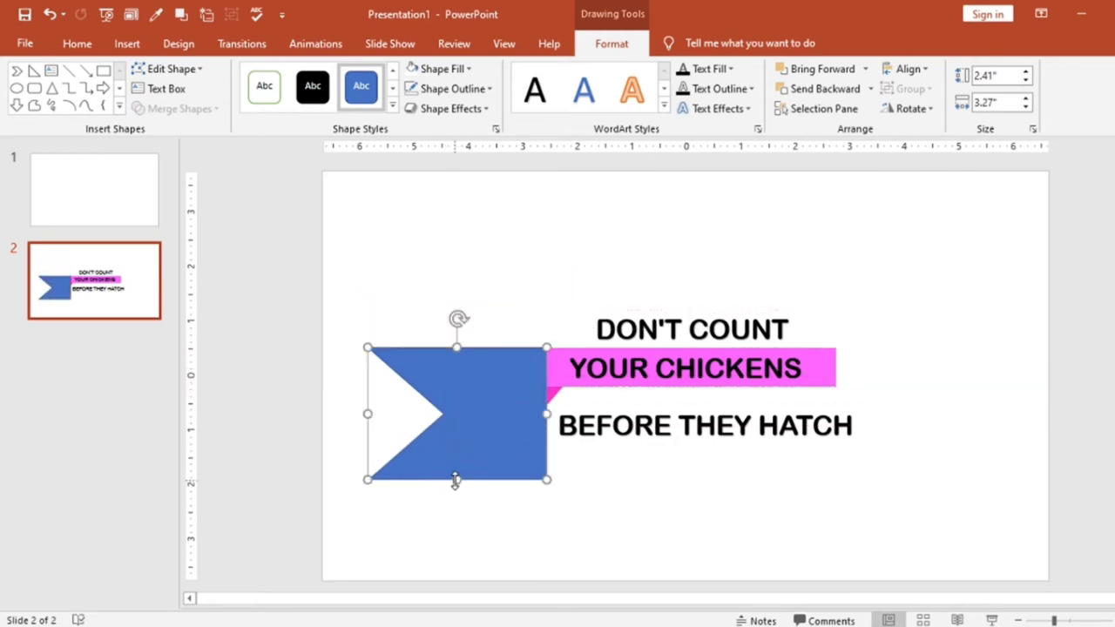
{"action": "left_click_drag", "start_coordinate": [455, 481], "coordinate": [467, 388]}
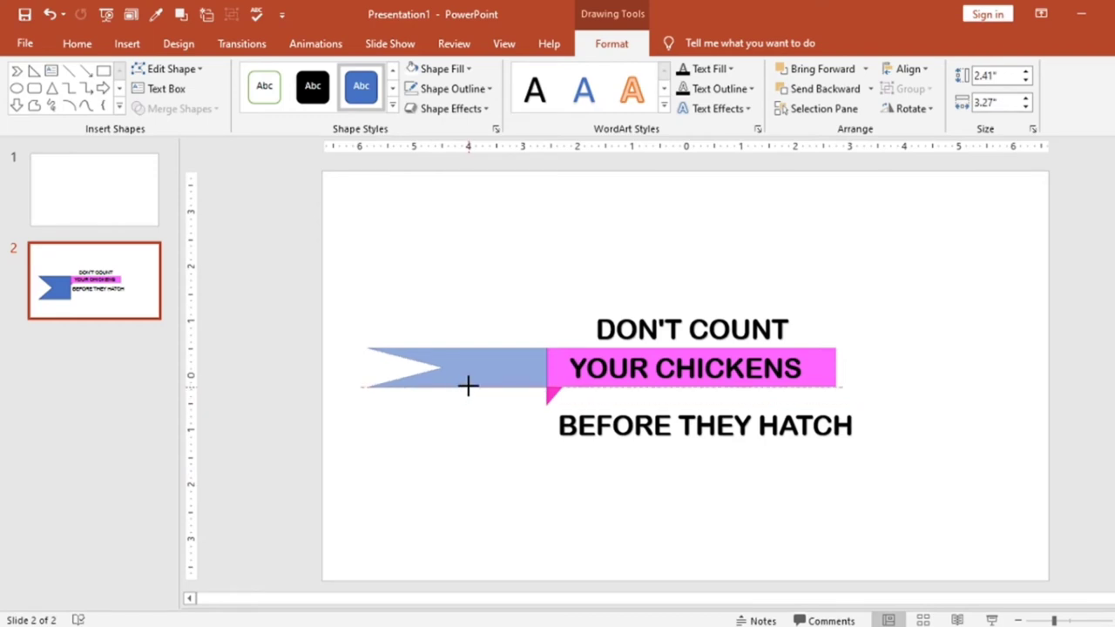
{"action": "left_click_drag", "start_coordinate": [468, 386], "coordinate": [480, 391]}
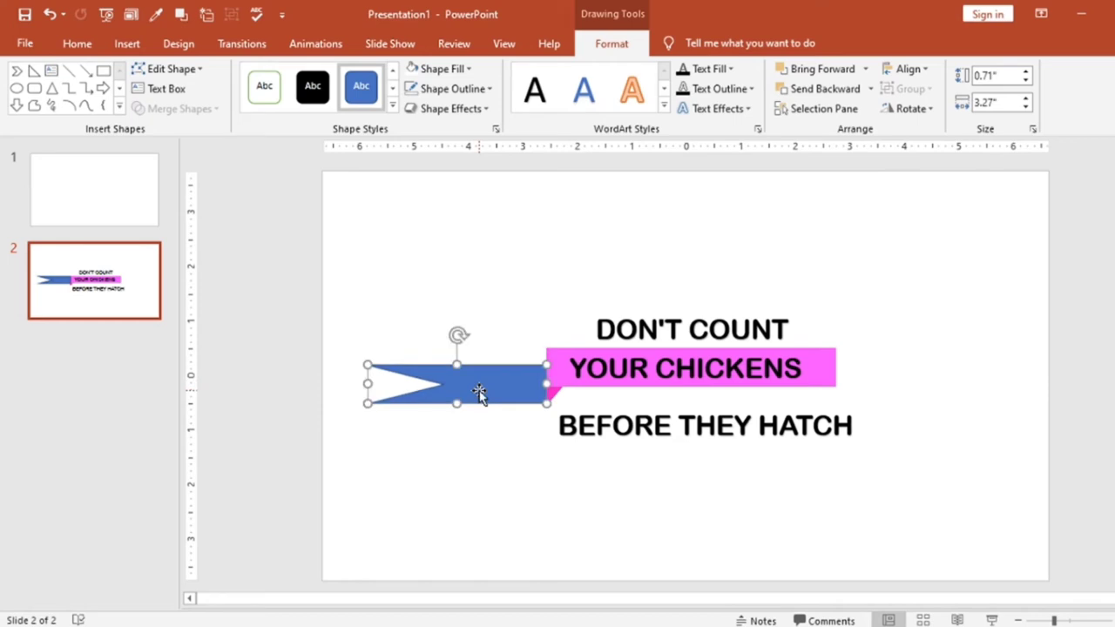
Fill the ribbon tail with the recently used pink
{"action": "left_click", "coordinate": [438, 69]}
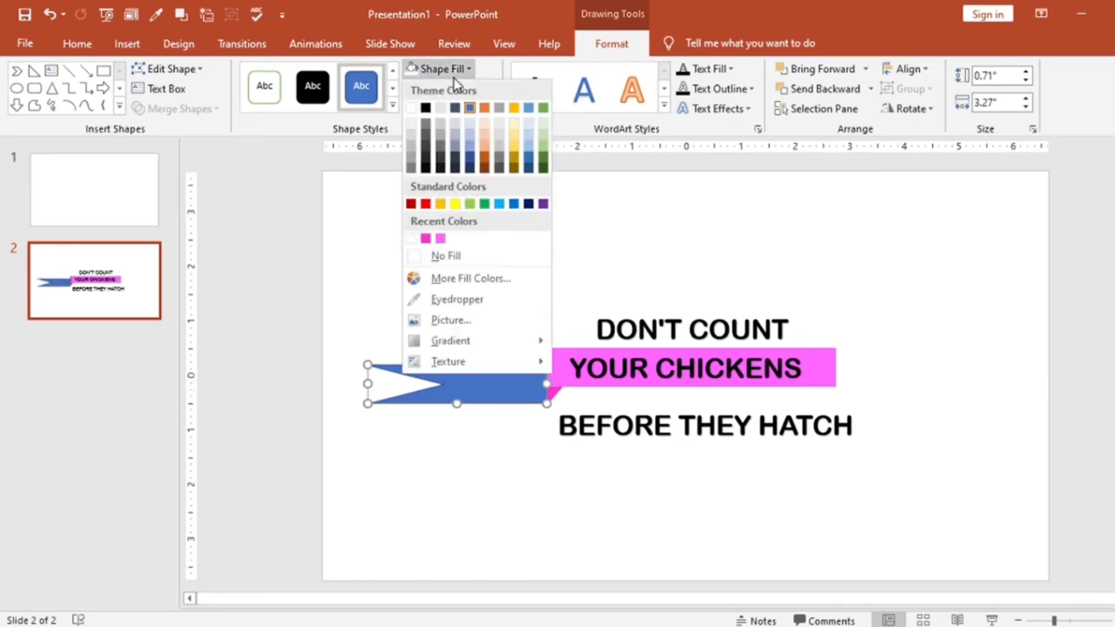
{"action": "left_click", "coordinate": [426, 239]}
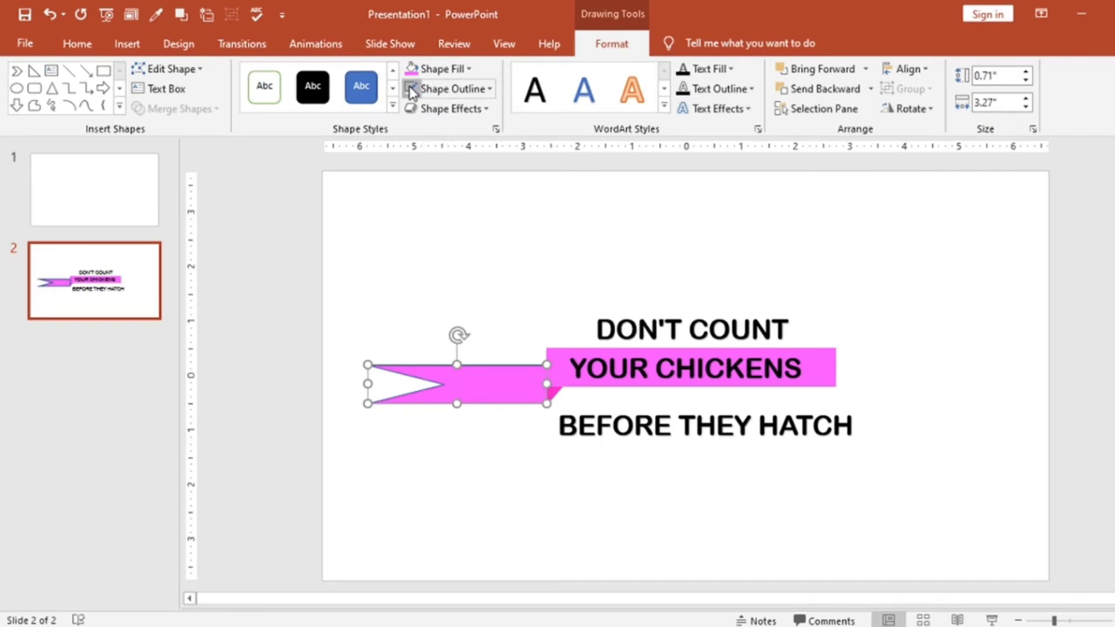
{"action": "left_click", "coordinate": [528, 270]}
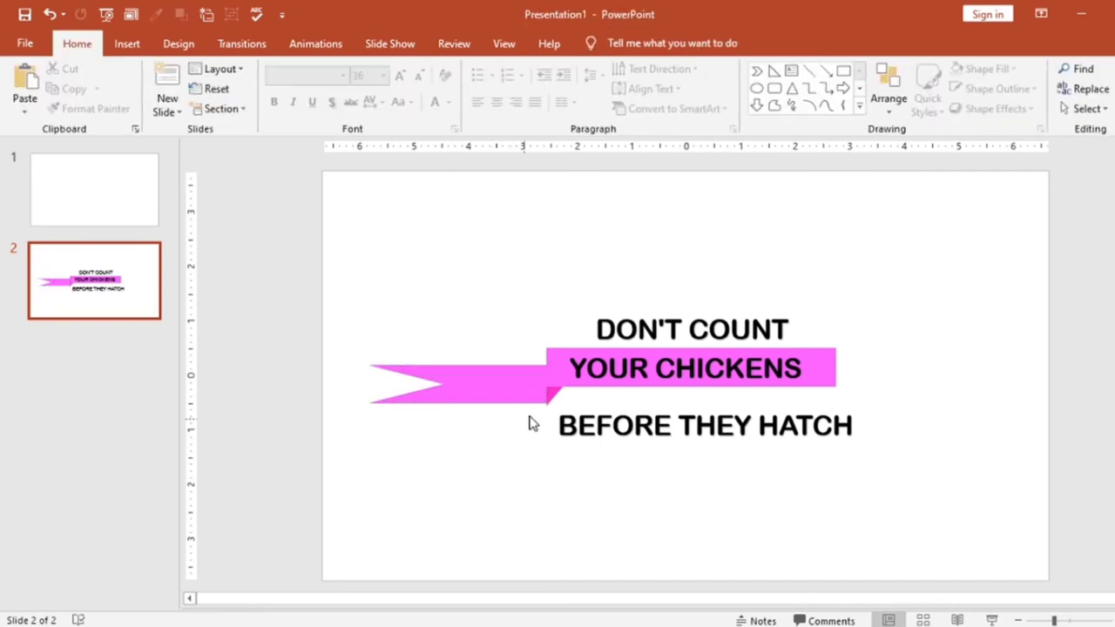
Nudge the tail down and shorten it from the left so it tucks behind the banner
{"action": "left_click", "coordinate": [517, 384]}
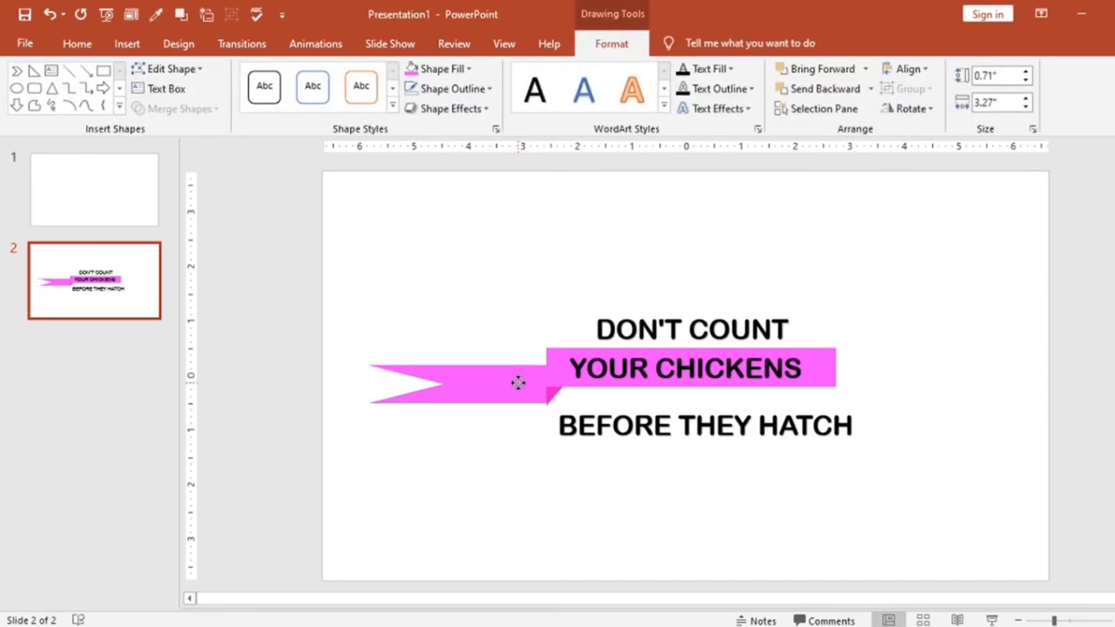
{"action": "left_click_drag", "start_coordinate": [518, 383], "coordinate": [518, 387]}
{"action": "left_click", "coordinate": [479, 427]}
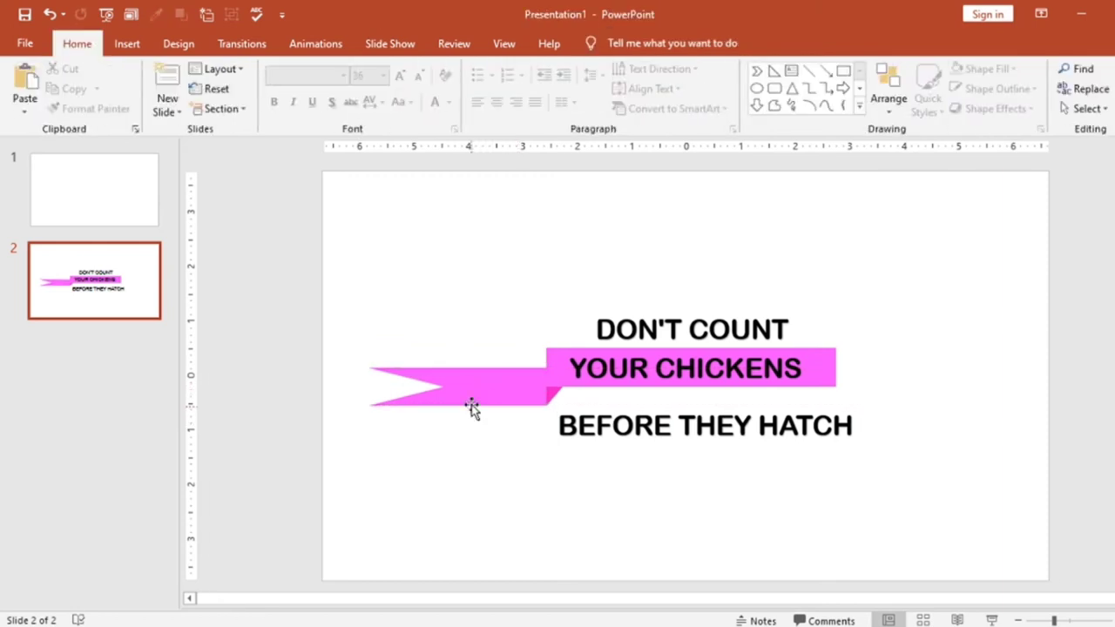
{"action": "left_click", "coordinate": [462, 370]}
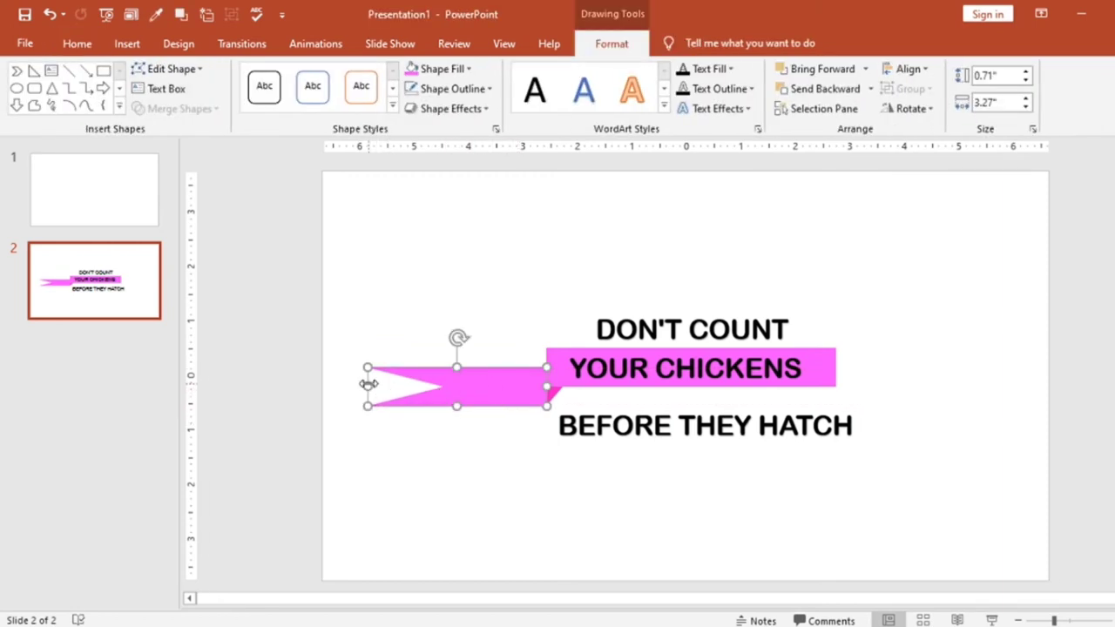
{"action": "left_click_drag", "start_coordinate": [366, 384], "coordinate": [454, 385]}
{"action": "left_click", "coordinate": [404, 428]}
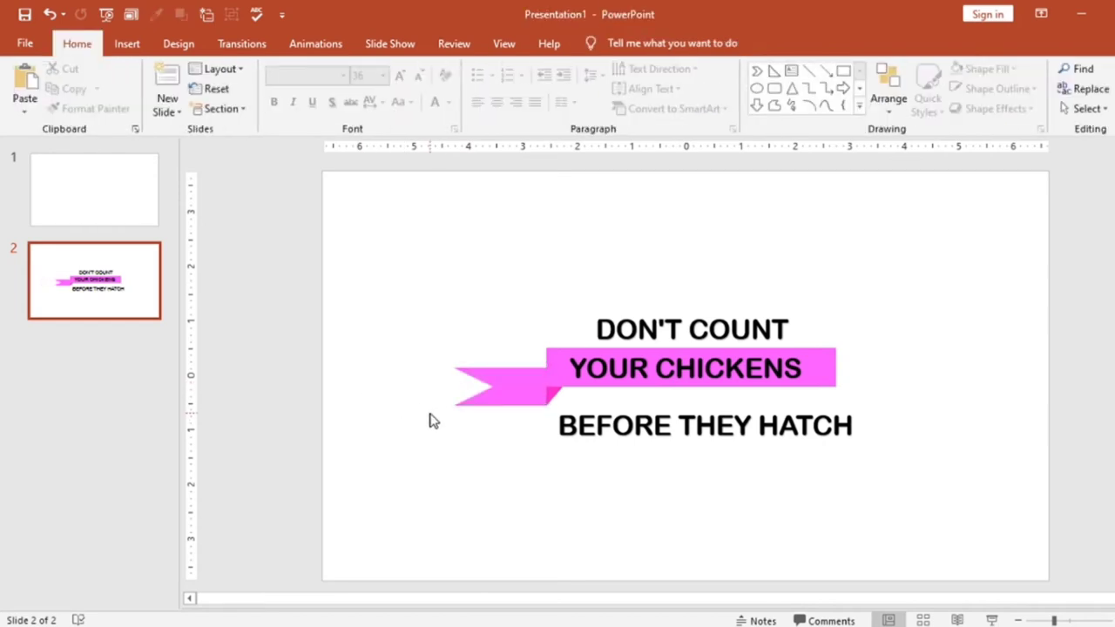
Duplicate the pink ribbon tail and fold triangle, then rotate and place the copy at the banner's right end
{"action": "left_click", "coordinate": [508, 398]}
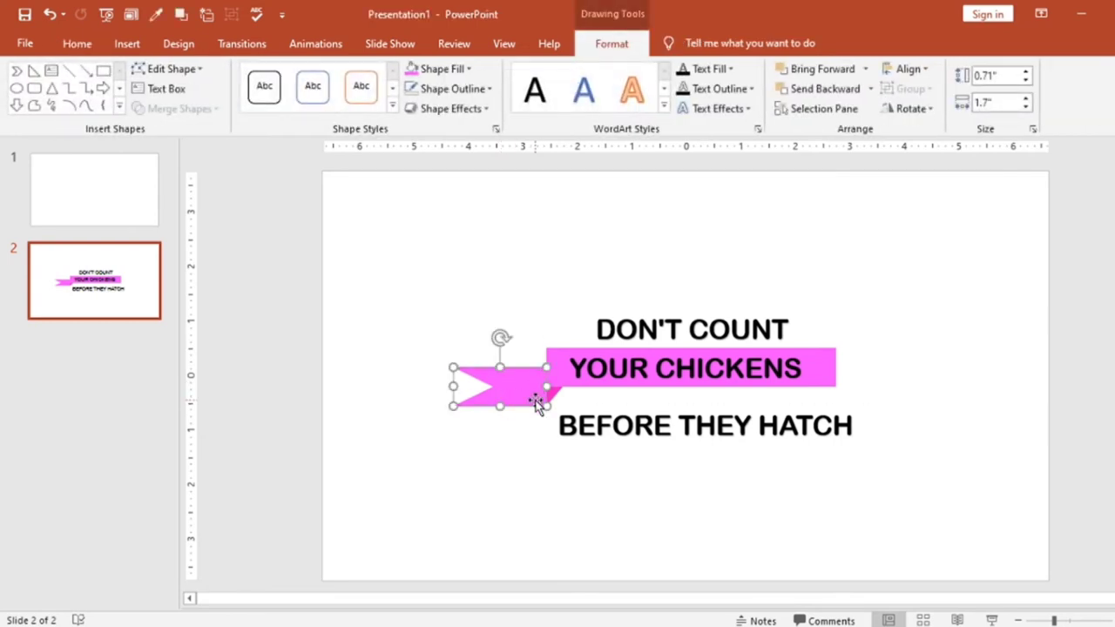
{"action": "left_click", "coordinate": [557, 394], "text": "shift"}
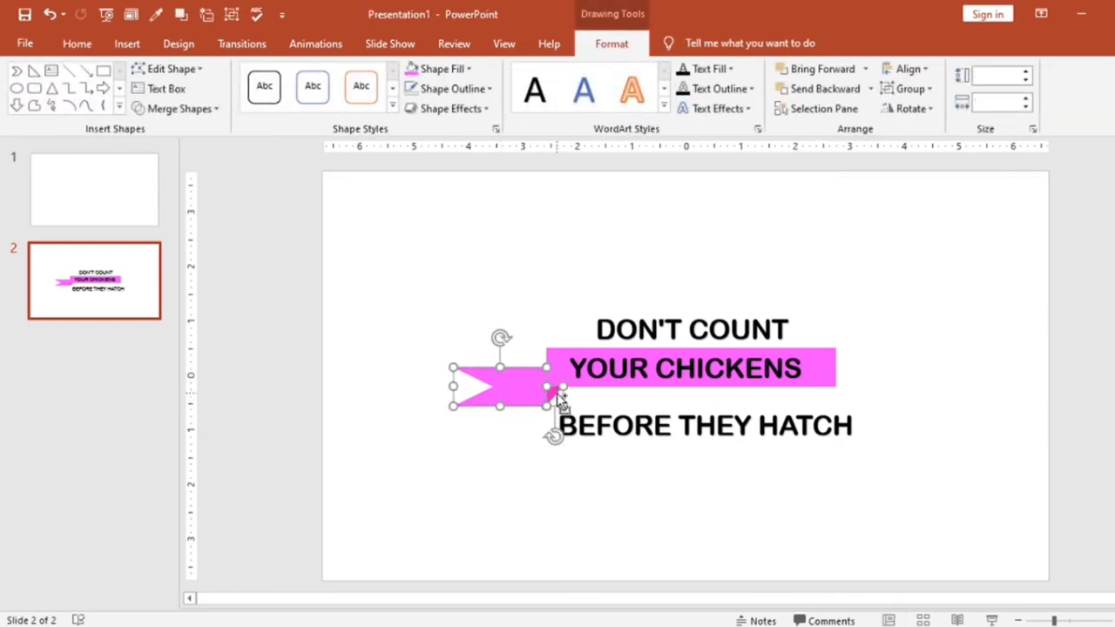
{"action": "key", "text": "Right"}
{"action": "key", "text": "Right"}
{"action": "key", "text": "Down"}
{"action": "key", "text": "Down"}
{"action": "left_click_drag", "start_coordinate": [537, 406], "coordinate": [857, 422]}
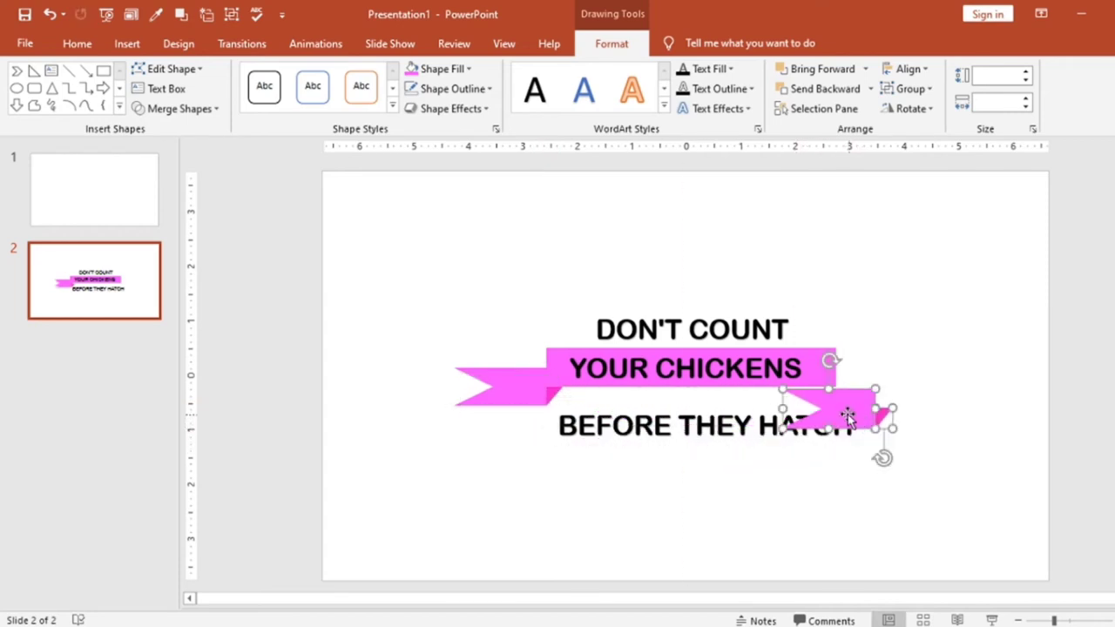
{"action": "left_click_drag", "start_coordinate": [826, 362], "coordinate": [839, 473]}
{"action": "mouse_move", "coordinate": [827, 436]}
{"action": "left_mouse_down"}
{"action": "mouse_move", "coordinate": [883, 388]}
{"action": "mouse_move", "coordinate": [866, 448]}
{"action": "mouse_move", "coordinate": [833, 397]}
{"action": "left_mouse_up"}
Flip the duplicate fold triangle so the right end mirrors the left
{"action": "left_click", "coordinate": [891, 455]}
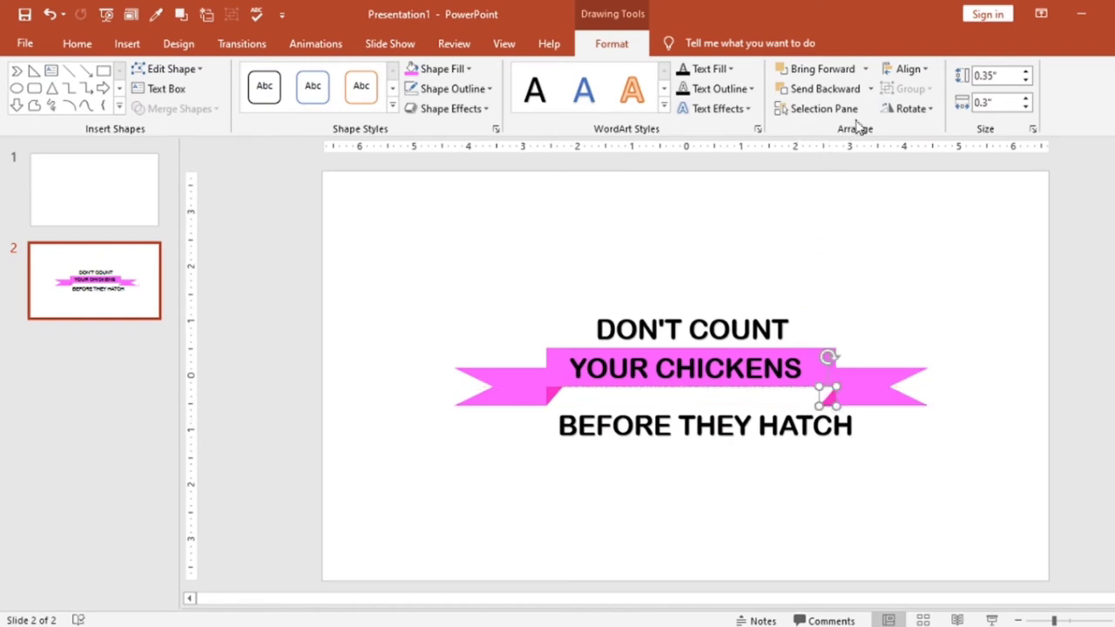
{"action": "left_click", "coordinate": [910, 108]}
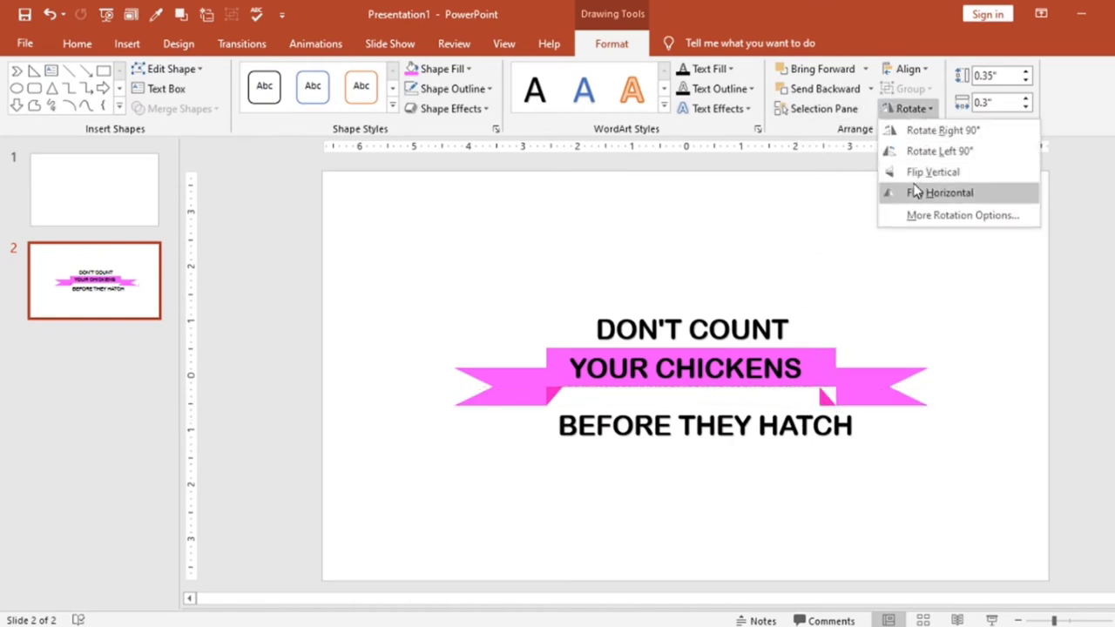
{"action": "left_click", "coordinate": [923, 172]}
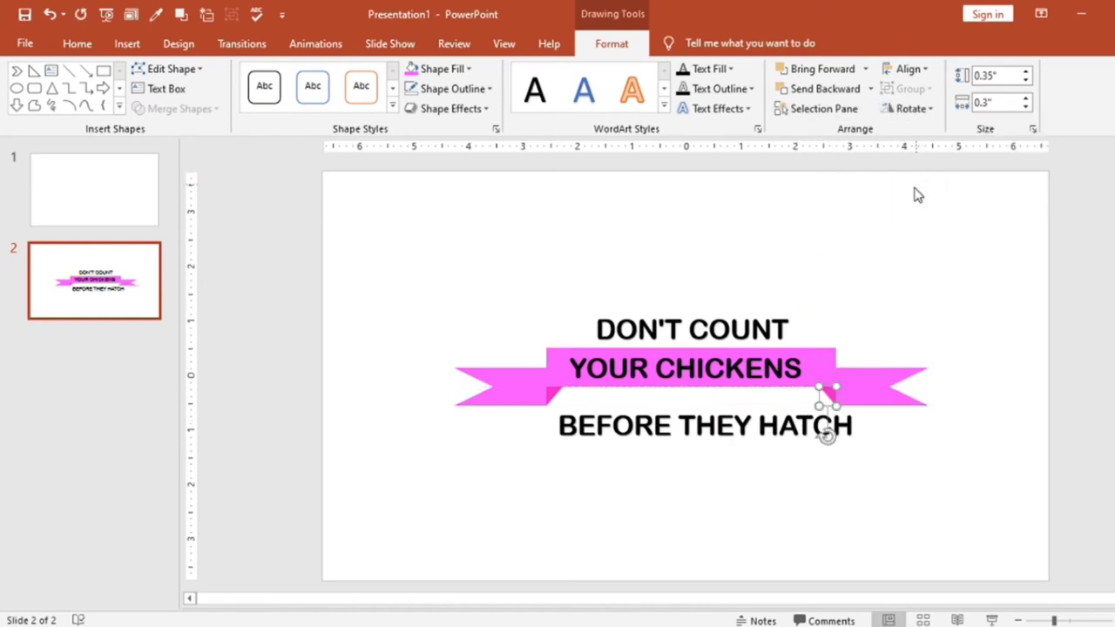
{"action": "left_click", "coordinate": [904, 247]}
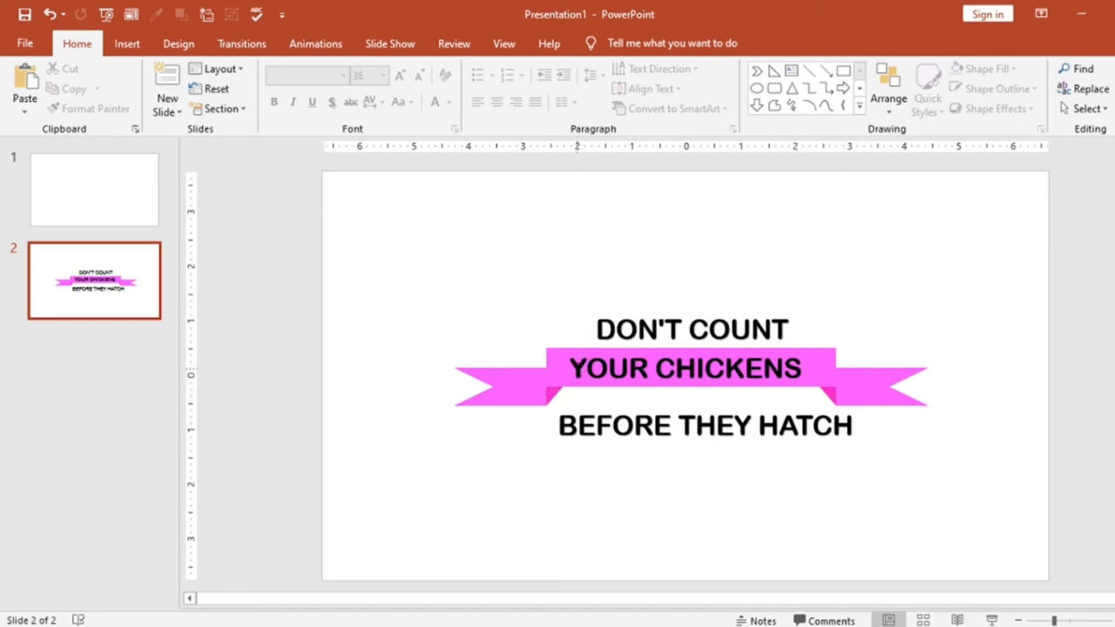
Make the YOUR CHICKENS text white and set its text outline
{"action": "left_click_drag", "start_coordinate": [568, 366], "coordinate": [803, 370]}
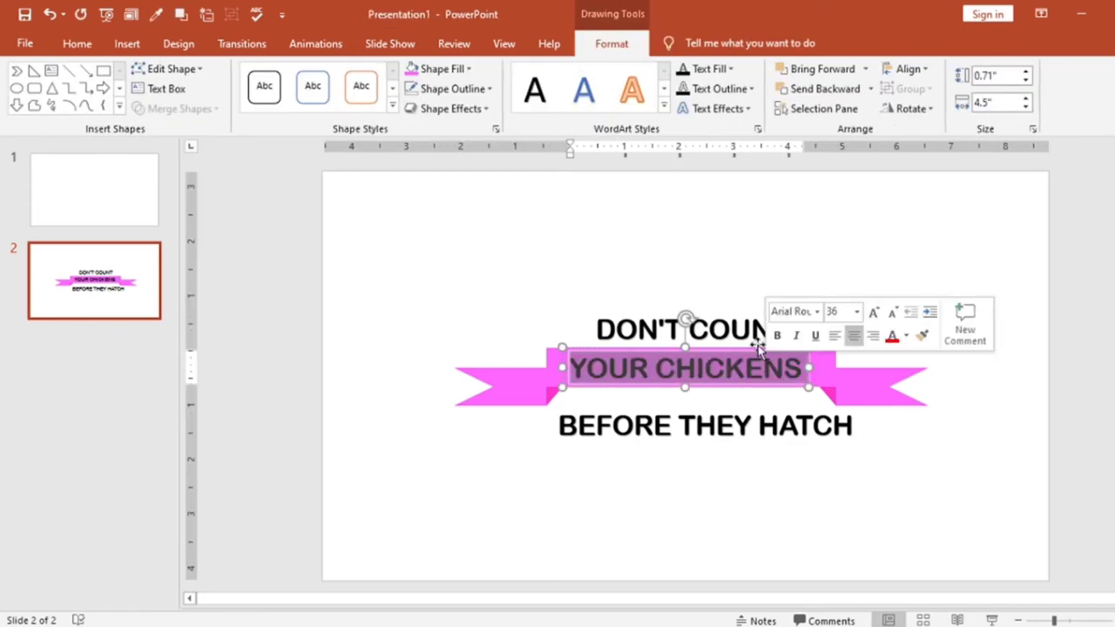
{"action": "left_click", "coordinate": [698, 75]}
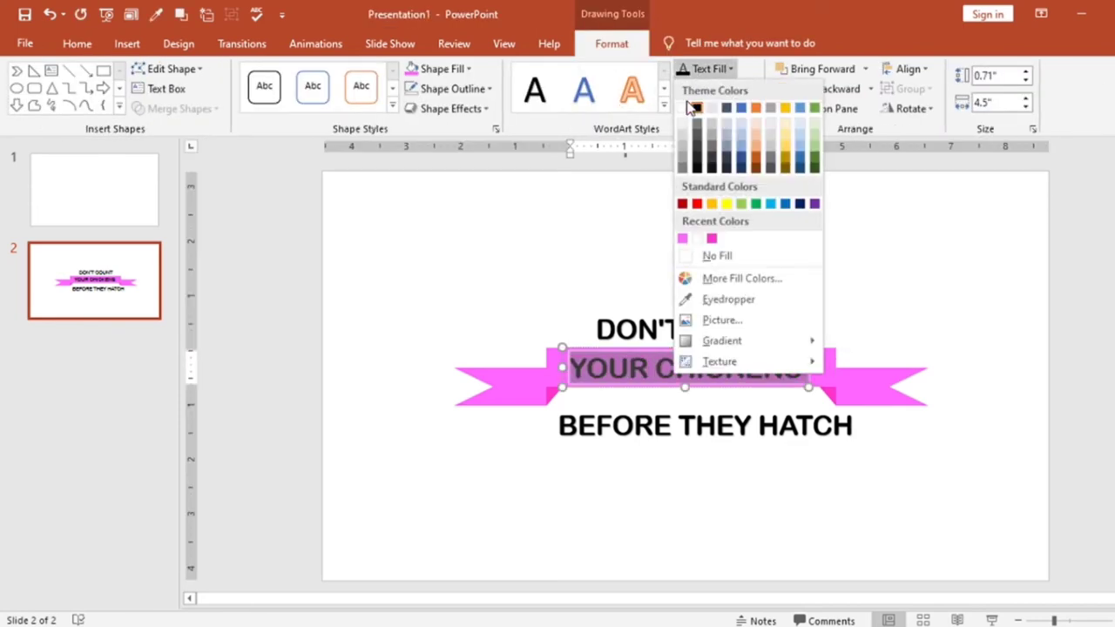
{"action": "left_click", "coordinate": [684, 107]}
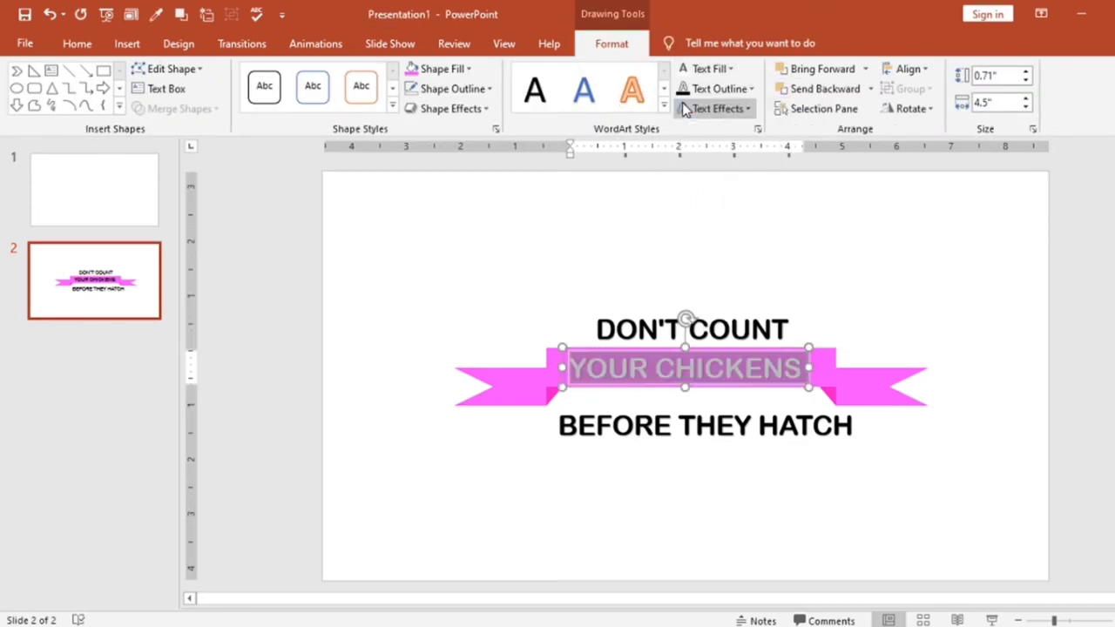
{"action": "left_click", "coordinate": [738, 89]}
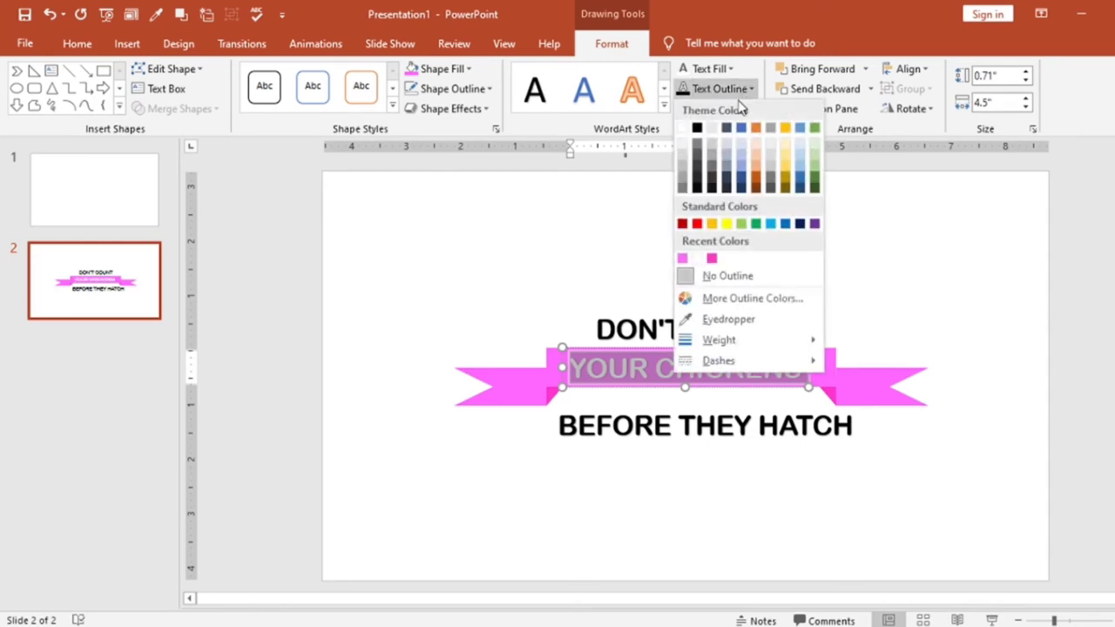
{"action": "left_click", "coordinate": [692, 129]}
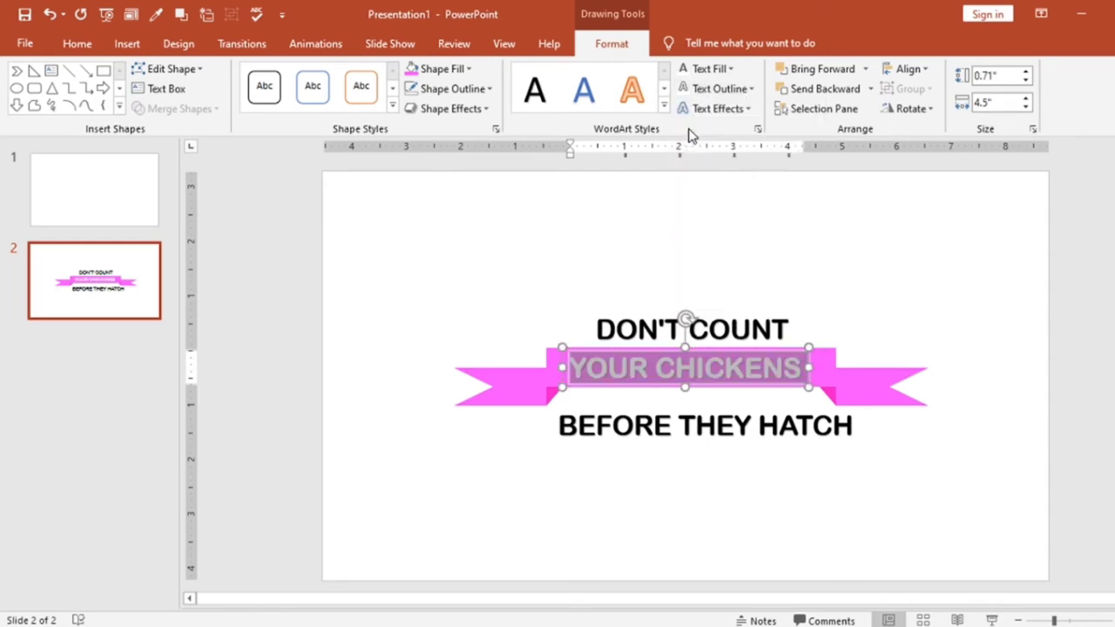
Draw a tall rectangle down over the stacked text
{"action": "left_click", "coordinate": [1043, 253]}
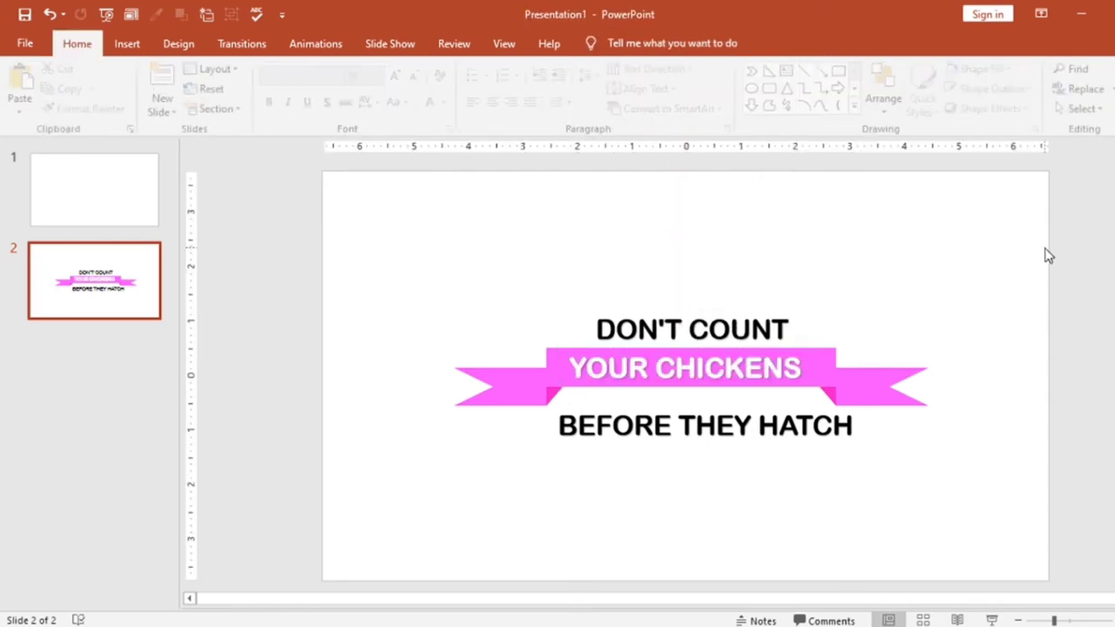
{"action": "left_click", "coordinate": [843, 77]}
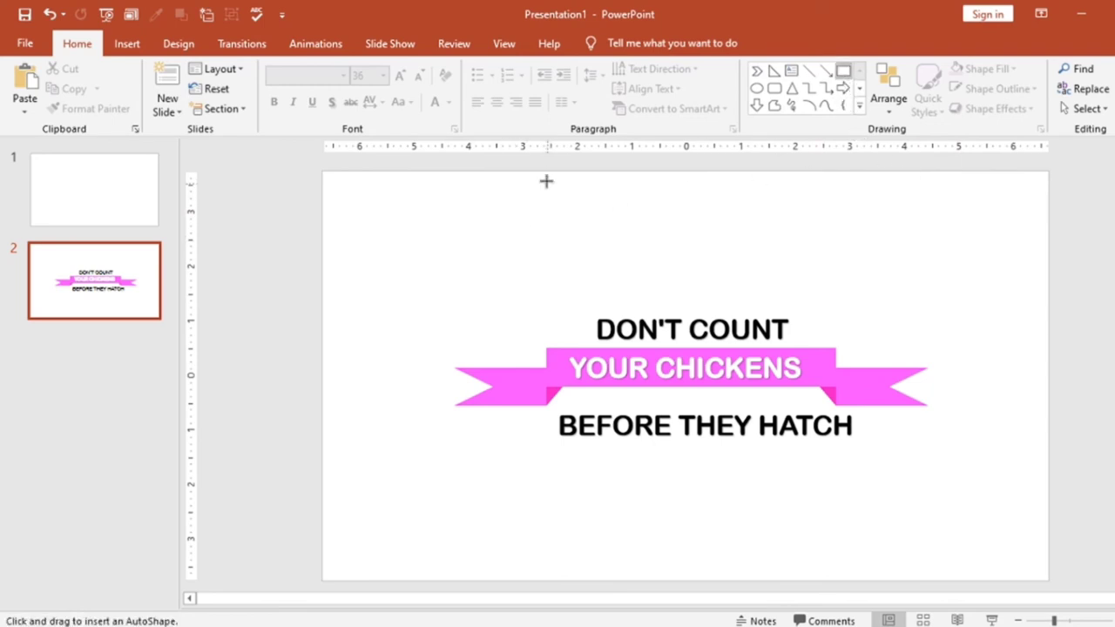
{"action": "left_click_drag", "start_coordinate": [546, 180], "coordinate": [827, 539]}
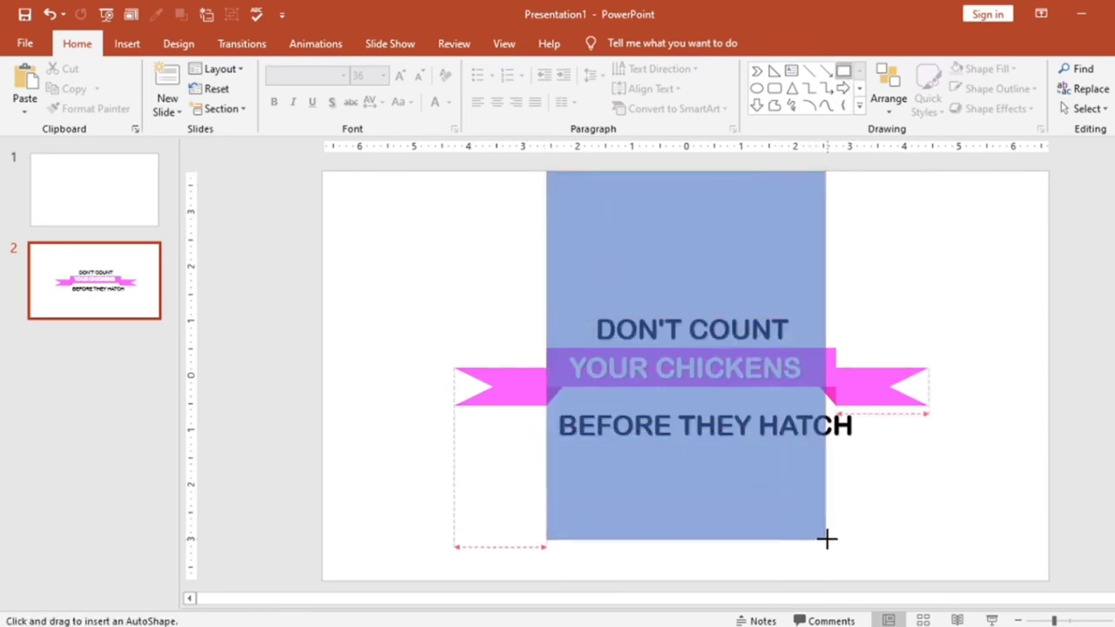
Finish the 7" by 5.01" rectangle and shift it slightly right over the text
{"action": "left_click_drag", "start_coordinate": [827, 540], "coordinate": [819, 552]}
{"action": "mouse_move", "coordinate": [772, 505]}
{"action": "left_mouse_down"}
{"action": "mouse_move", "coordinate": [783, 486]}
{"action": "mouse_move", "coordinate": [772, 502]}
{"action": "left_mouse_up"}
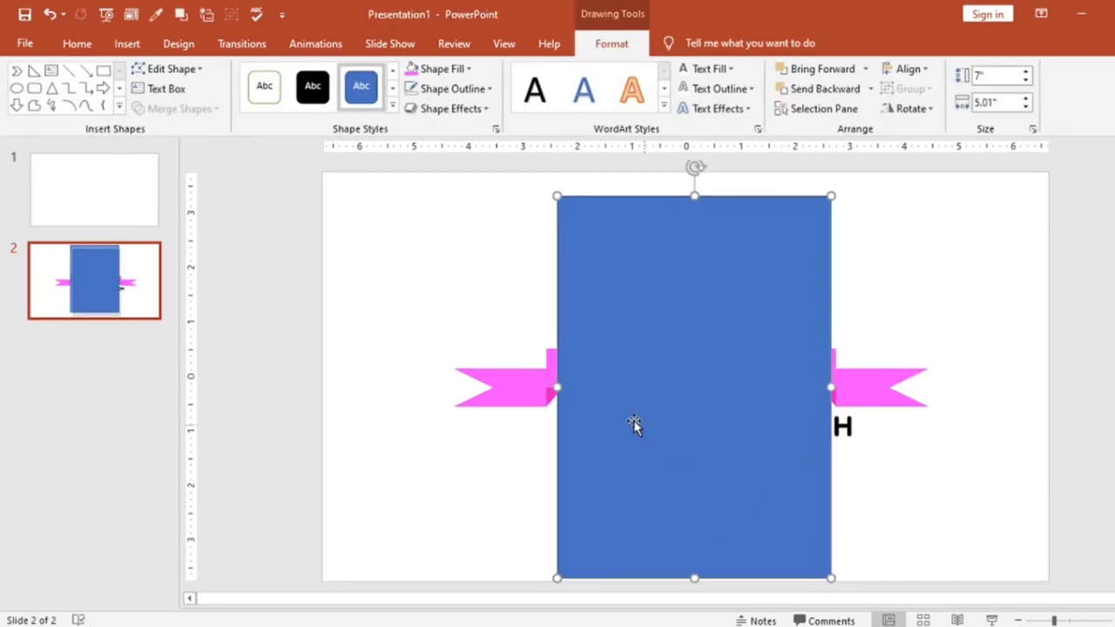
{"action": "left_click", "coordinate": [534, 382]}
{"action": "mouse_move", "coordinate": [609, 374]}
{"action": "left_mouse_down"}
{"action": "mouse_move", "coordinate": [697, 372]}
{"action": "mouse_move", "coordinate": [608, 374]}
{"action": "left_mouse_up"}
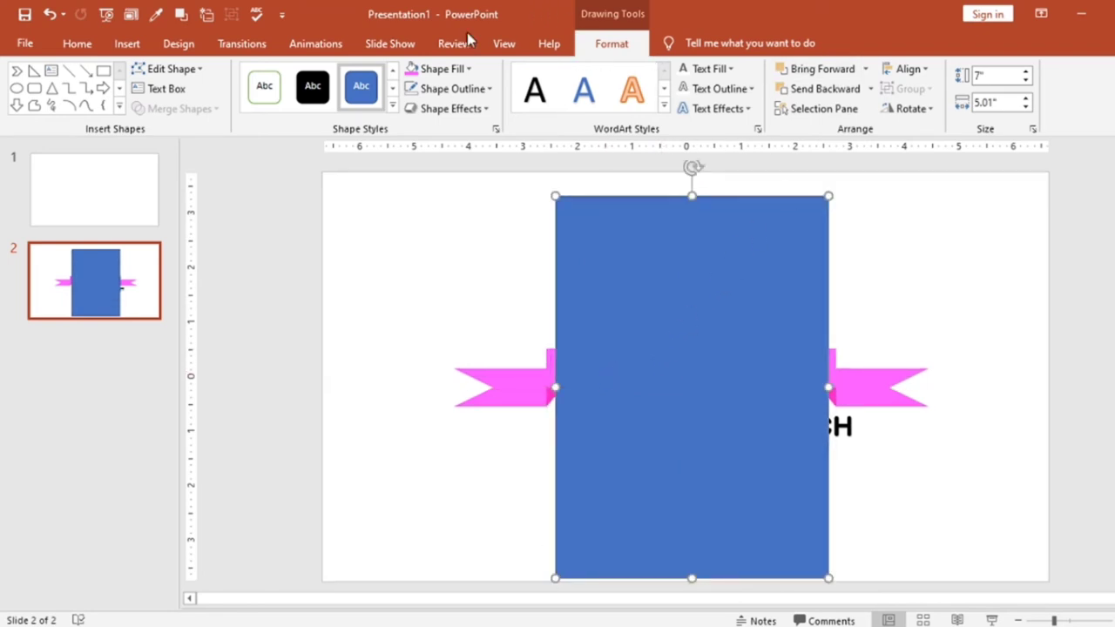
Fill the tall rectangle with black and send it backward behind the YOUR CHICKENS ribbon
{"action": "left_click", "coordinate": [470, 70]}
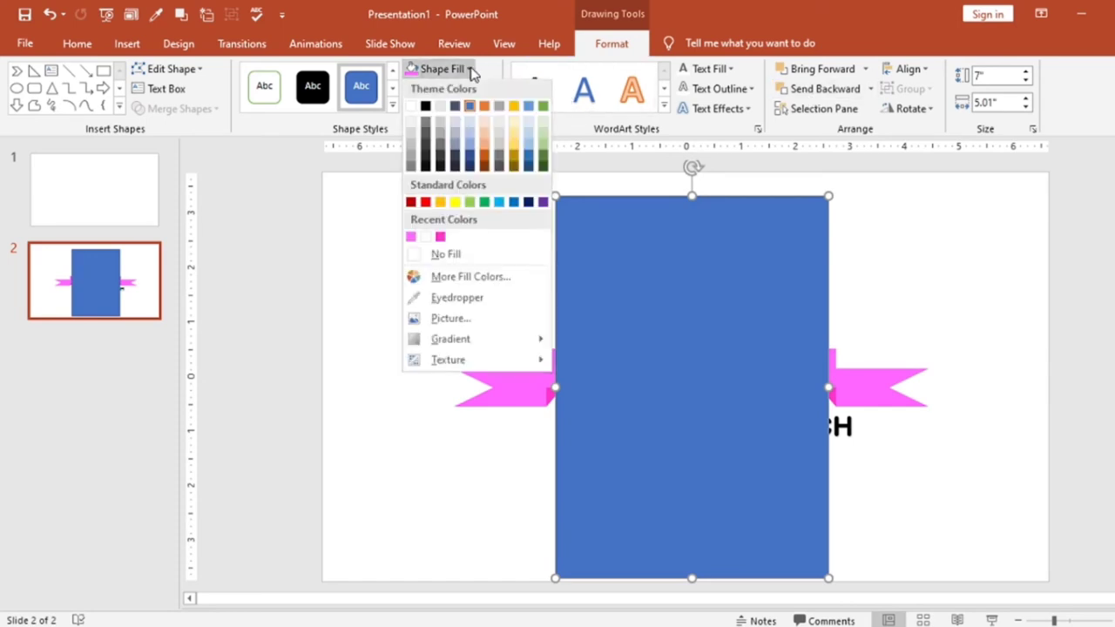
{"action": "left_click", "coordinate": [426, 108]}
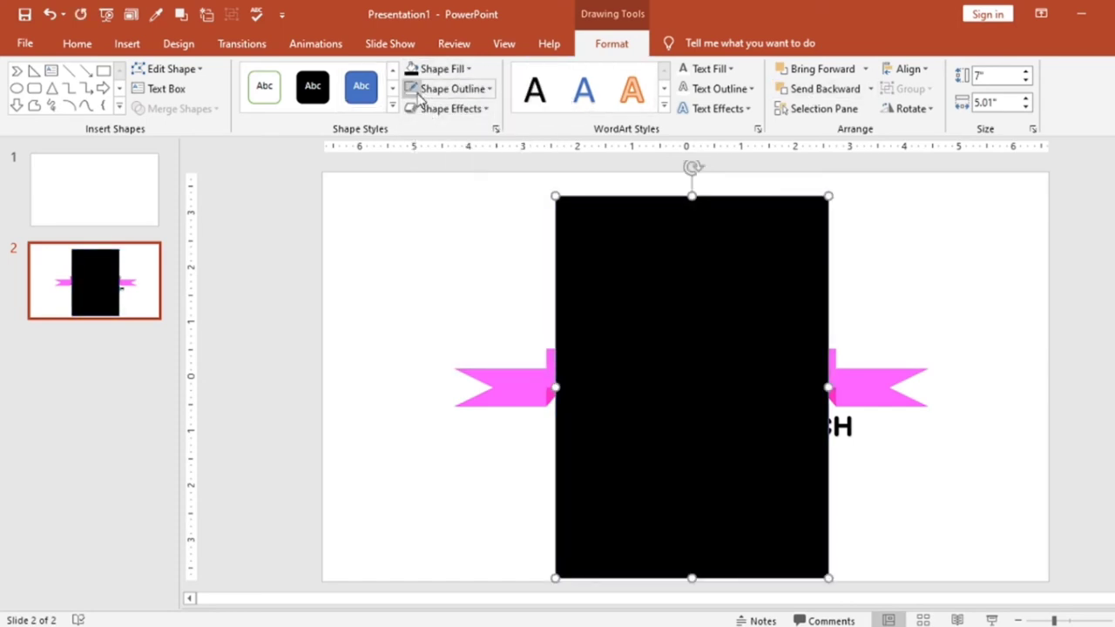
{"action": "left_click", "coordinate": [460, 192]}
{"action": "left_click", "coordinate": [664, 224]}
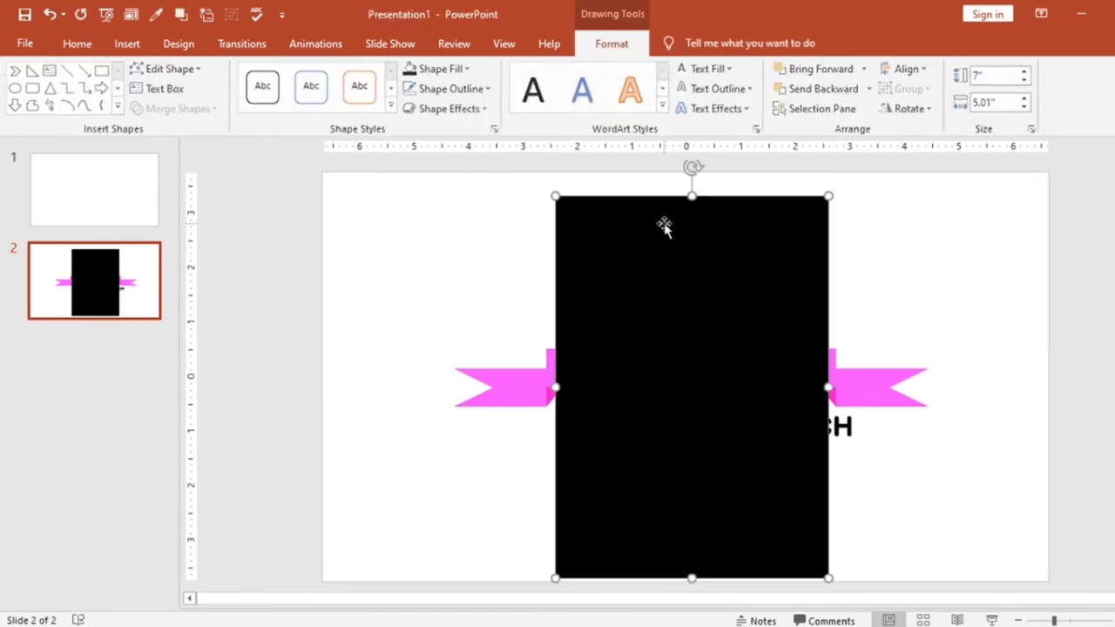
{"action": "left_click", "coordinate": [819, 91]}
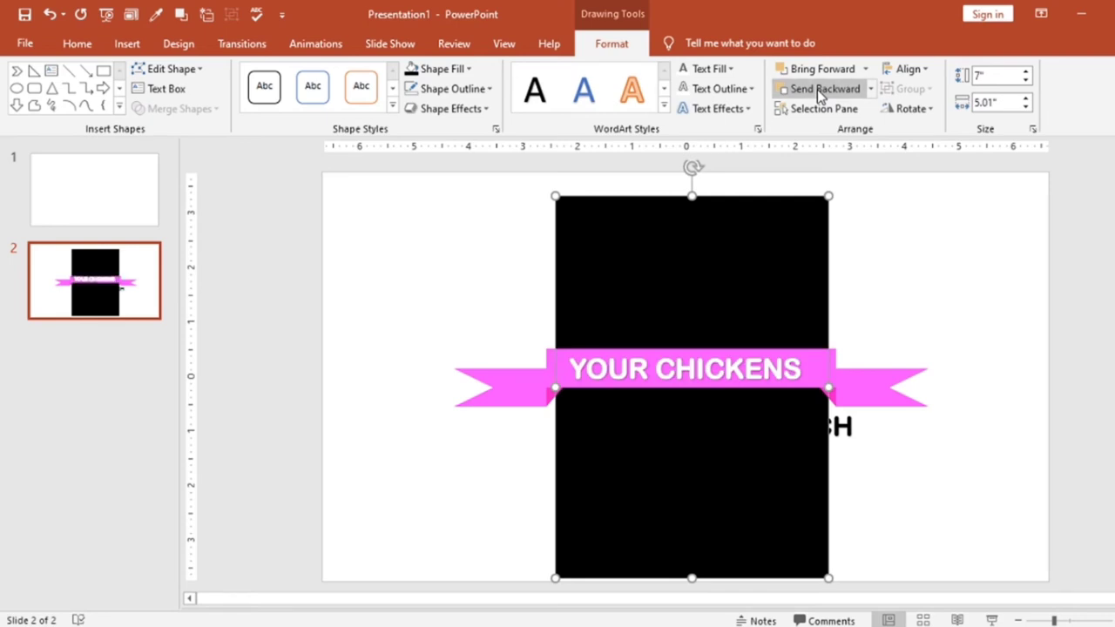
{"action": "left_click", "coordinate": [867, 258]}
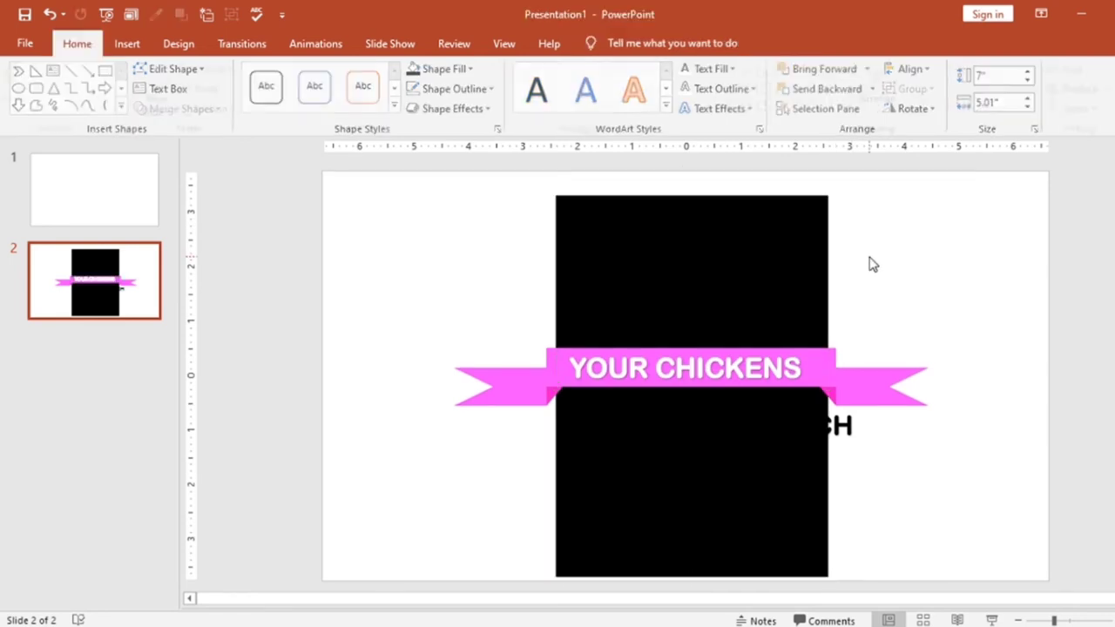
Send both ribbon fold shapes backward until they sit behind the black panel
{"action": "left_click", "coordinate": [553, 398]}
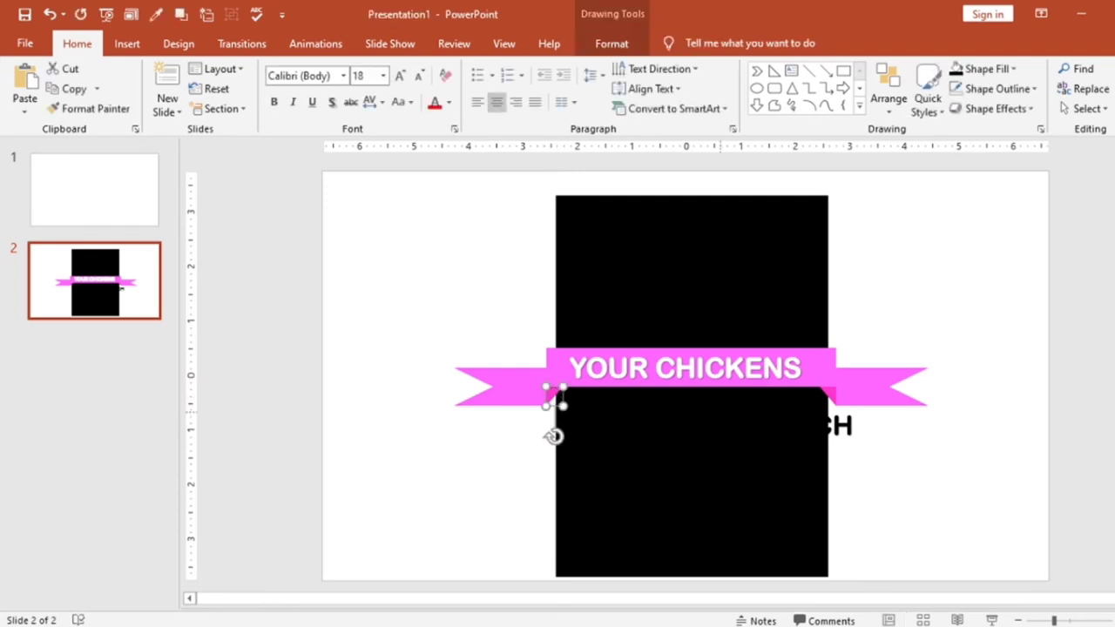
{"action": "left_click", "coordinate": [828, 401], "text": "shift"}
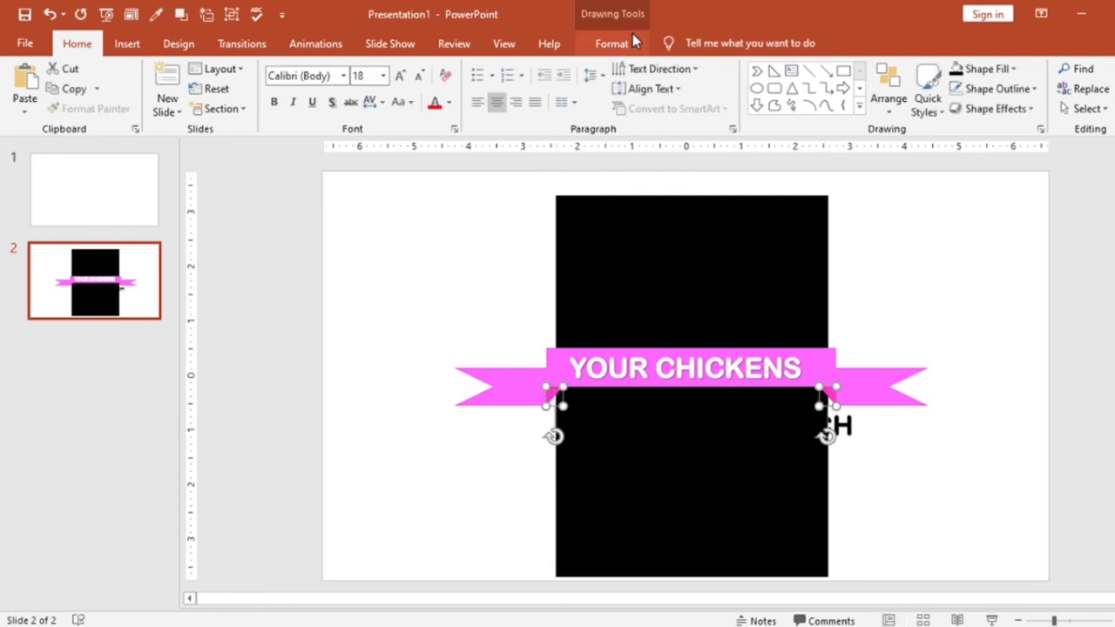
{"action": "left_click", "coordinate": [611, 43]}
{"action": "left_click", "coordinate": [819, 91]}
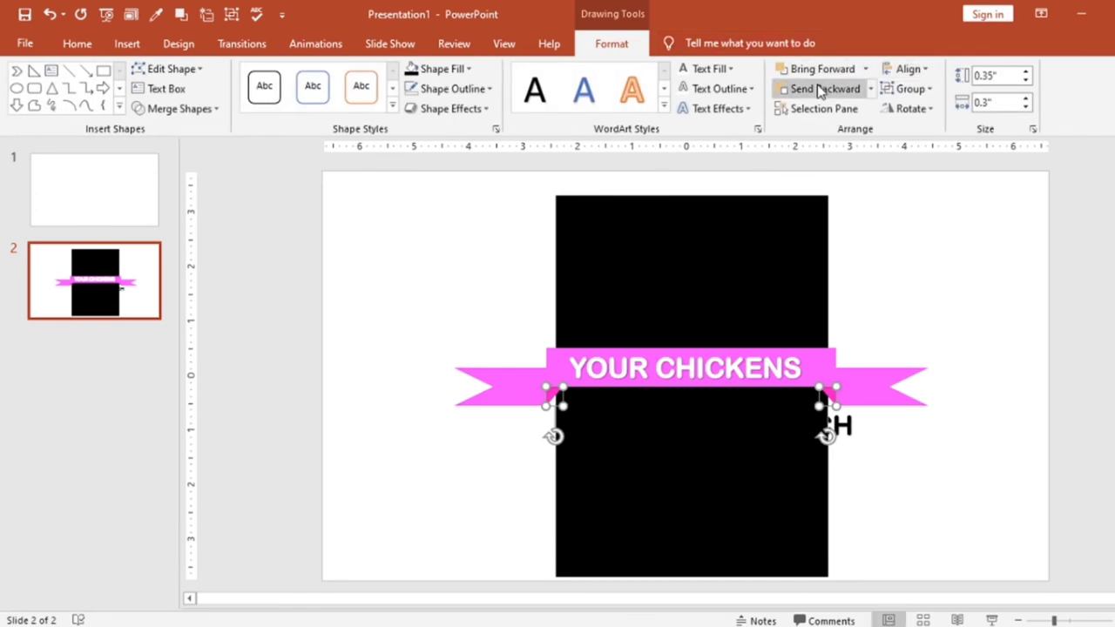
{"action": "left_click", "coordinate": [819, 90]}
{"action": "left_click", "coordinate": [818, 91]}
{"action": "left_click", "coordinate": [819, 90]}
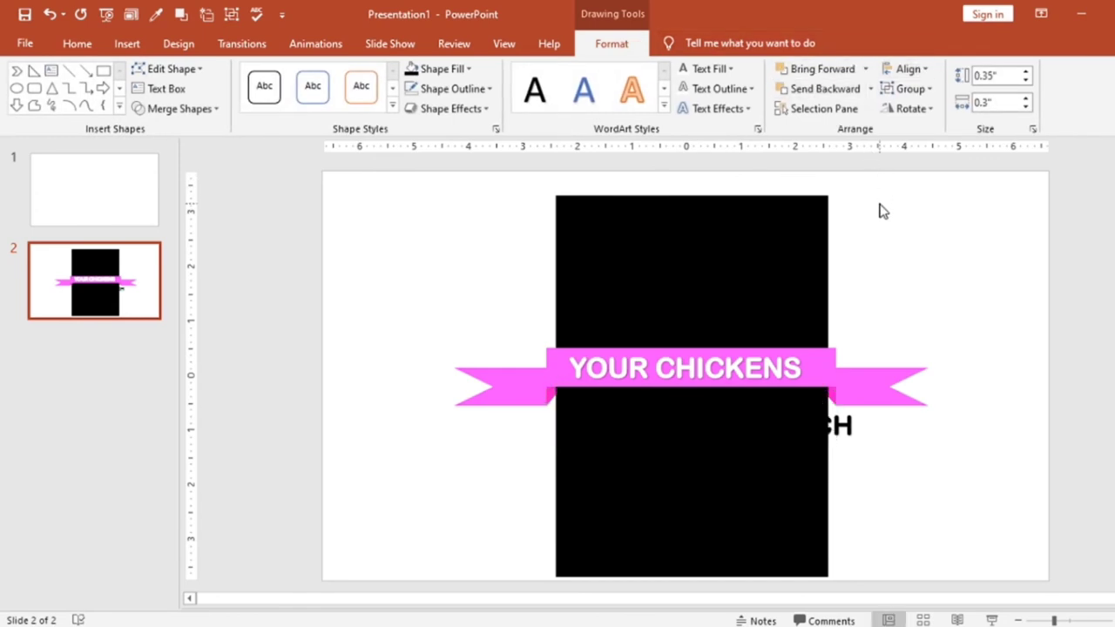
Nudge the black panel up to centre it on the ribbon
{"action": "left_click", "coordinate": [878, 209]}
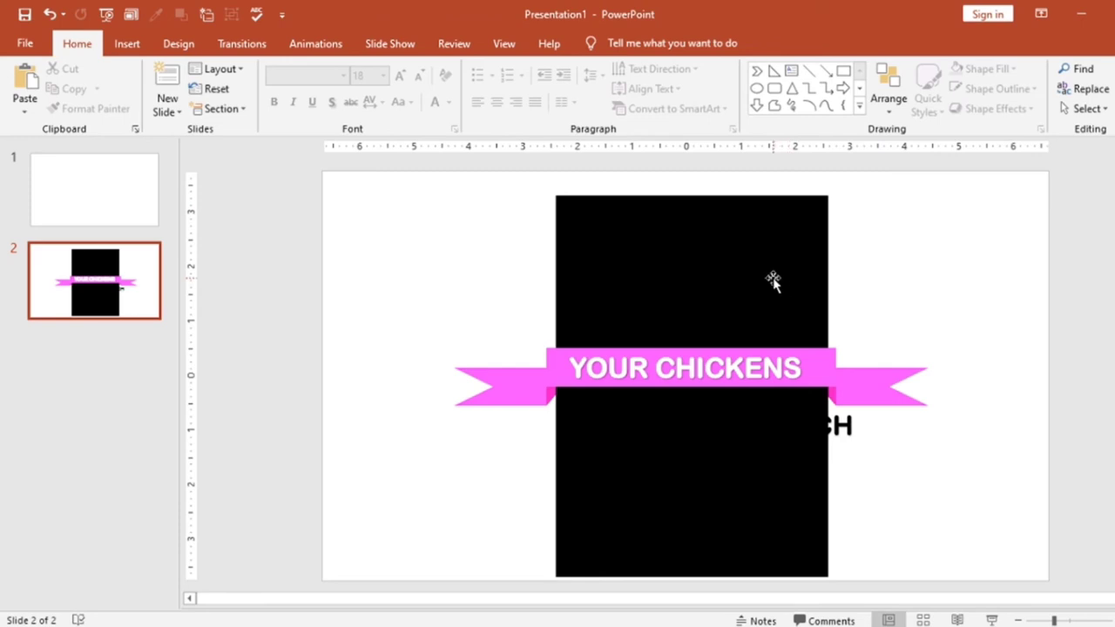
{"action": "left_click_drag", "start_coordinate": [771, 277], "coordinate": [776, 267]}
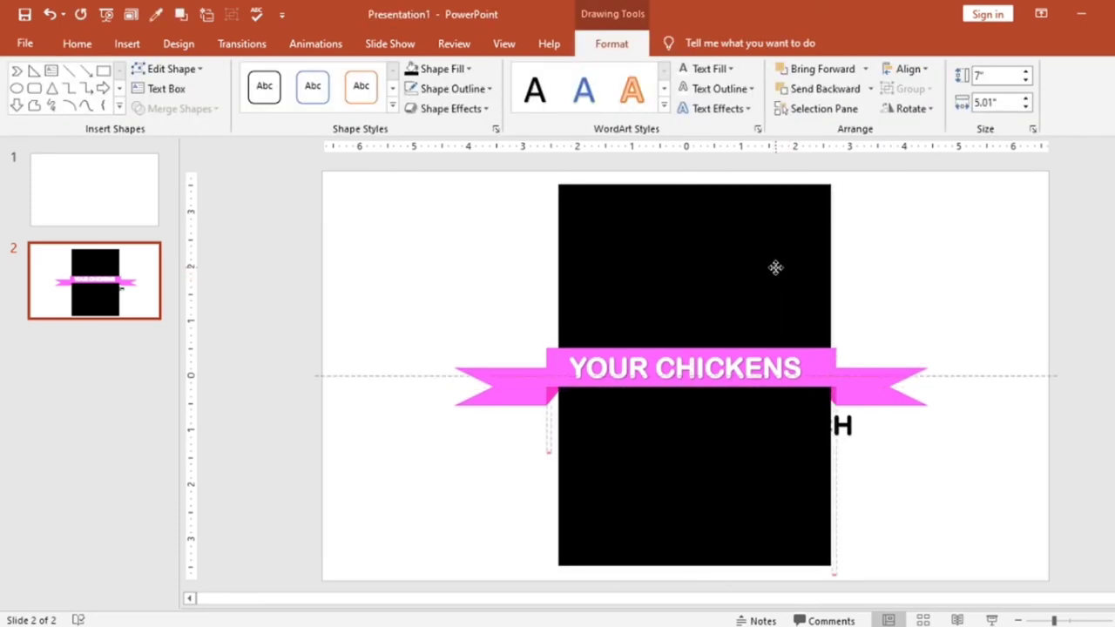
{"action": "left_click", "coordinate": [886, 295]}
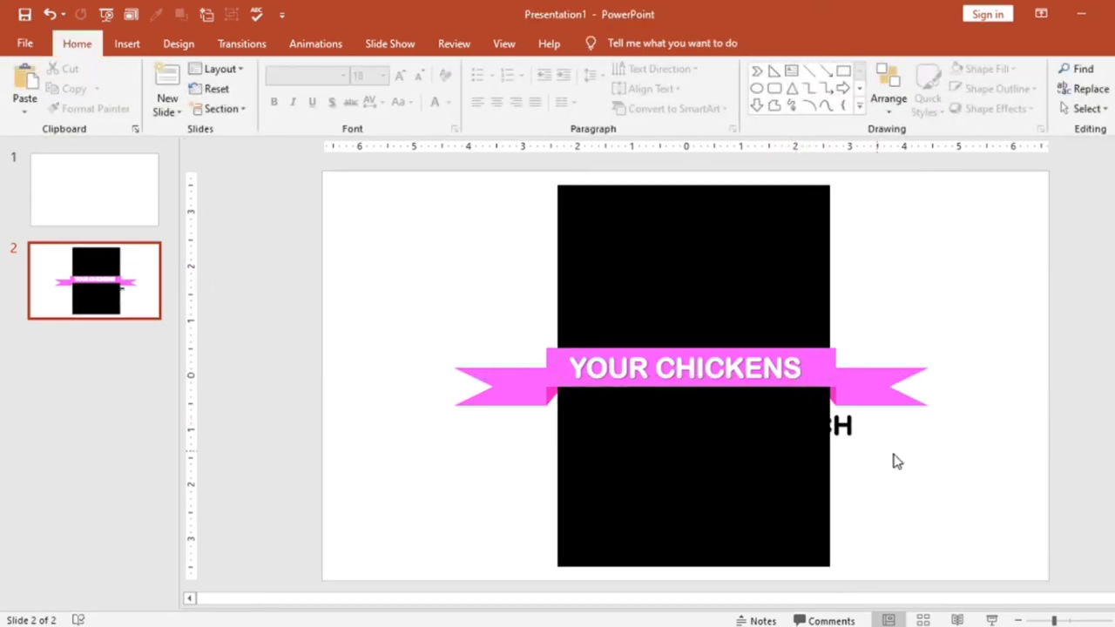
Bring the BEFORE THEY HATCH text box forward in front of the black panel
{"action": "double_click", "coordinate": [844, 438]}
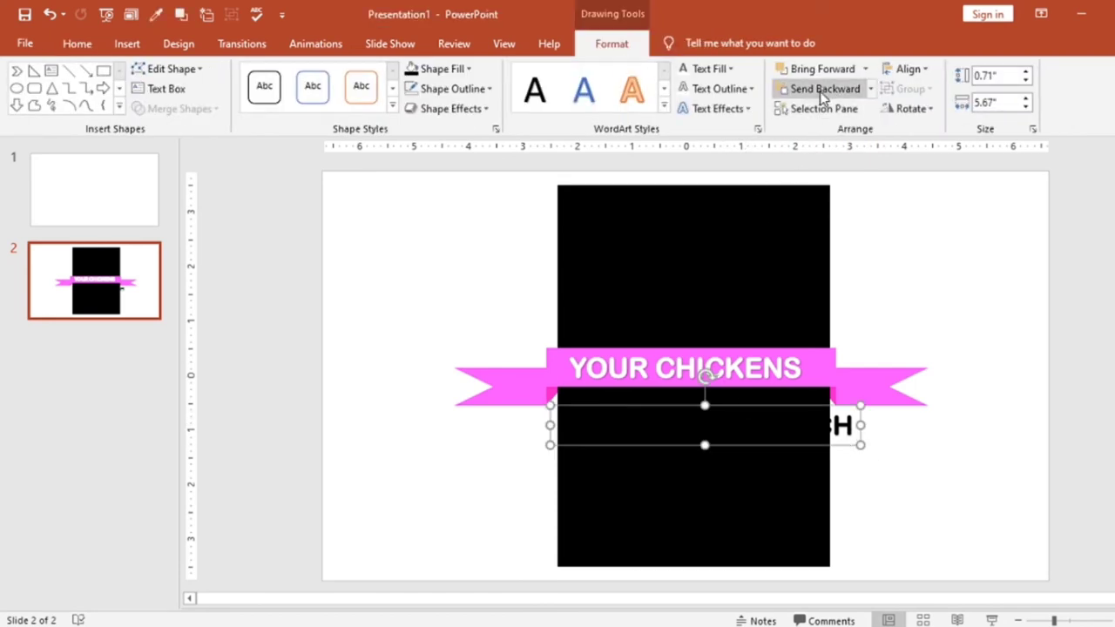
{"action": "left_click", "coordinate": [821, 90]}
{"action": "left_click", "coordinate": [823, 71]}
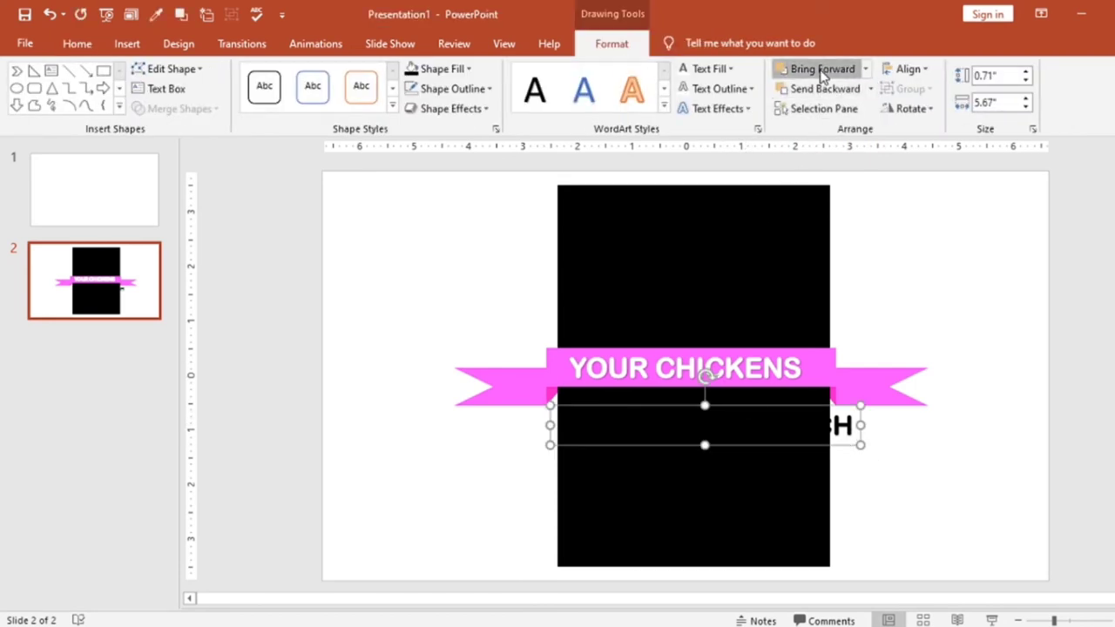
{"action": "left_click", "coordinate": [823, 72]}
{"action": "left_click", "coordinate": [823, 74]}
{"action": "left_click", "coordinate": [823, 74]}
Make the BEFORE THEY HATCH text white
{"action": "left_click_drag", "start_coordinate": [849, 431], "coordinate": [628, 433]}
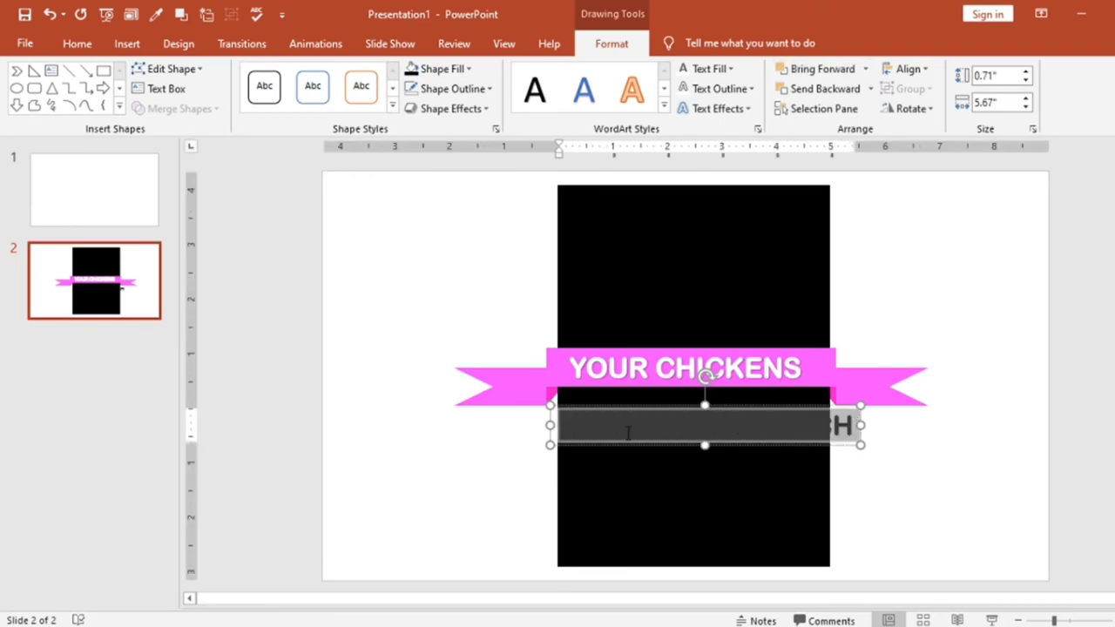
{"action": "left_click", "coordinate": [438, 70]}
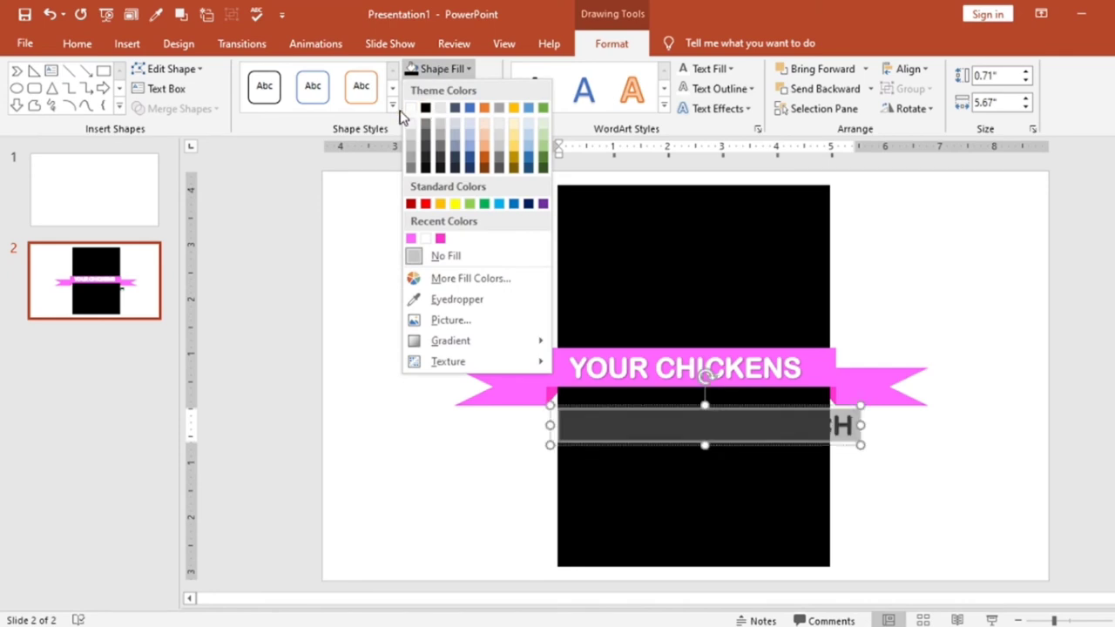
{"action": "left_click", "coordinate": [707, 69]}
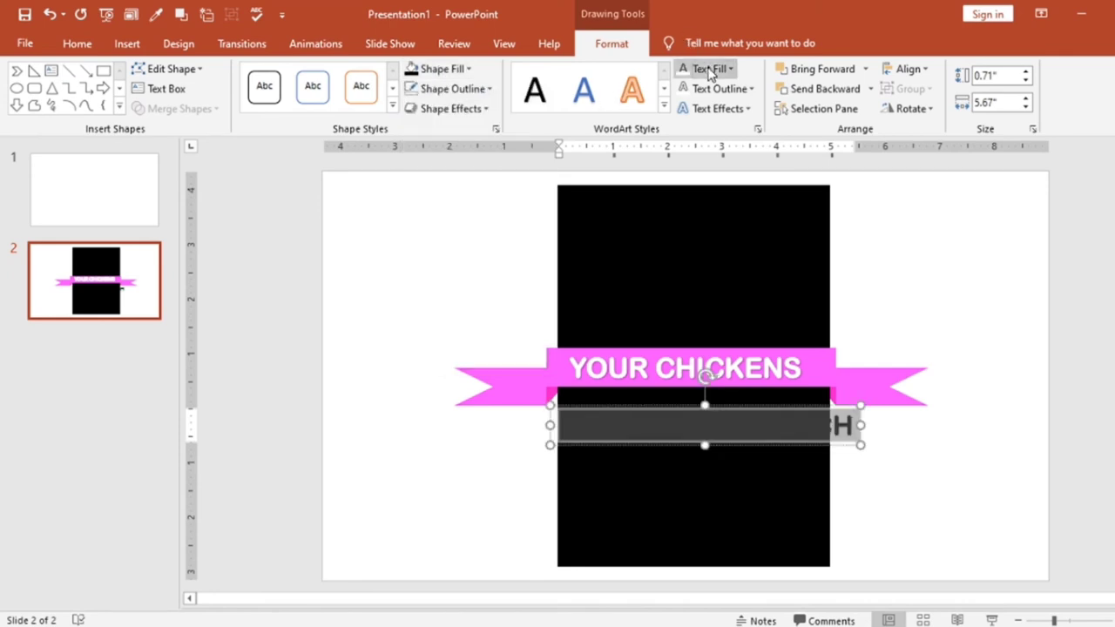
{"action": "left_click", "coordinate": [697, 70]}
{"action": "left_click", "coordinate": [678, 73]}
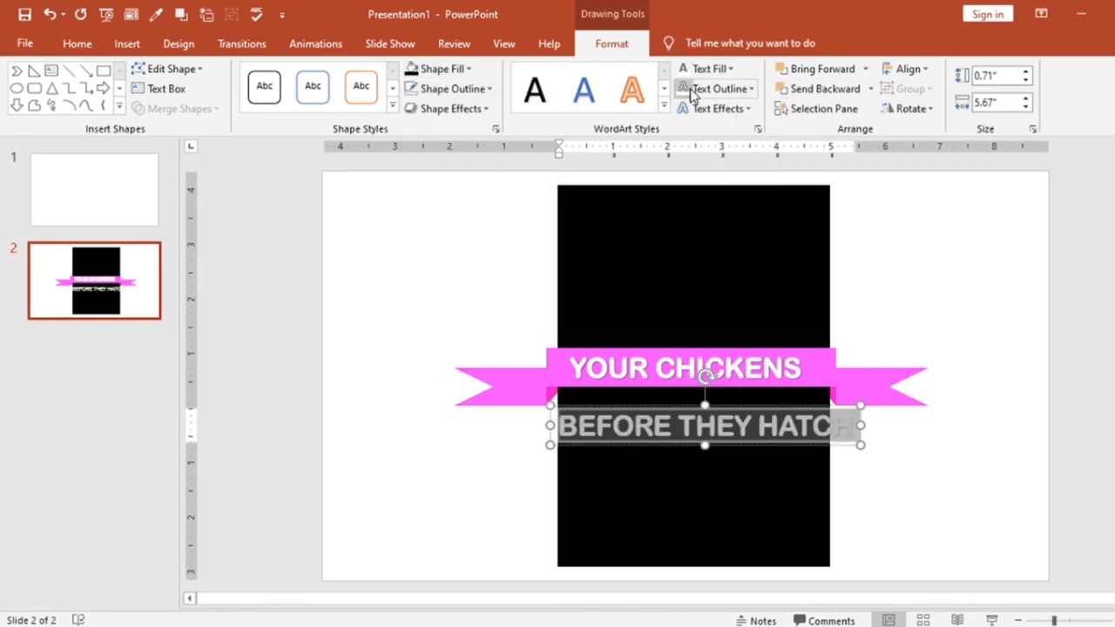
{"action": "left_click", "coordinate": [498, 274]}
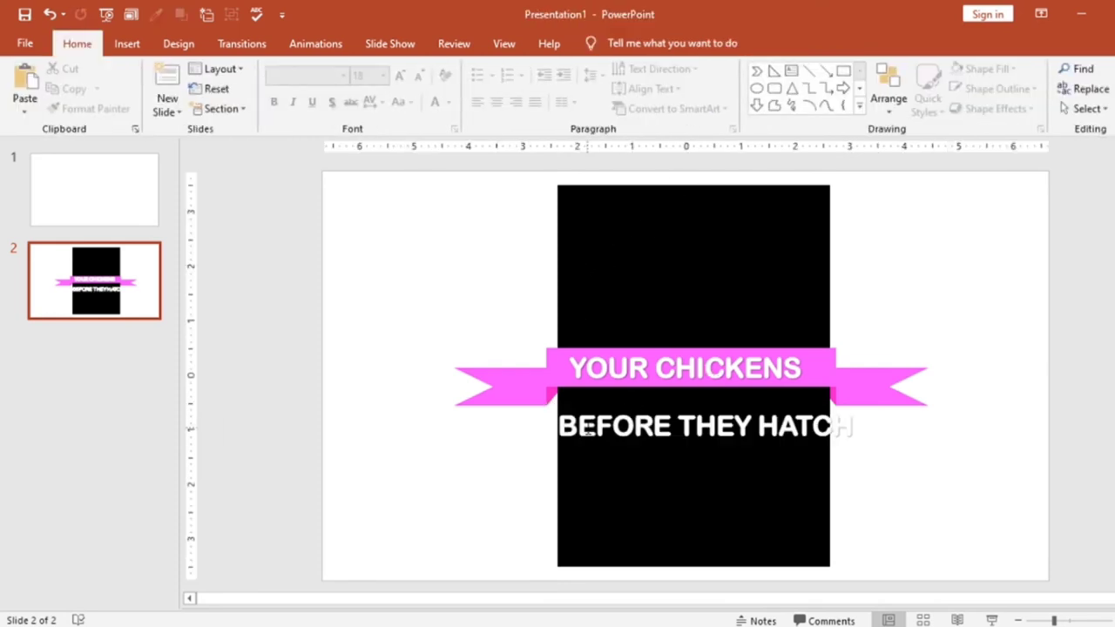
{"action": "left_click_drag", "start_coordinate": [562, 425], "coordinate": [864, 442]}
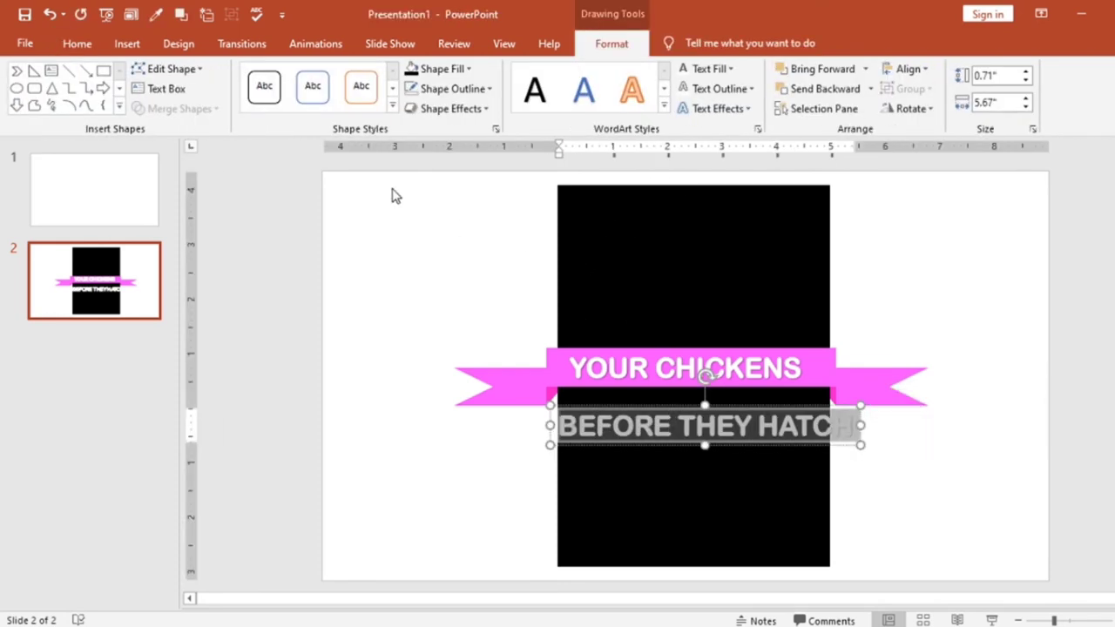
Shrink BEFORE THEY HATCH from 36 to 28 pt and centre it on the panel
{"action": "left_click", "coordinate": [77, 44]}
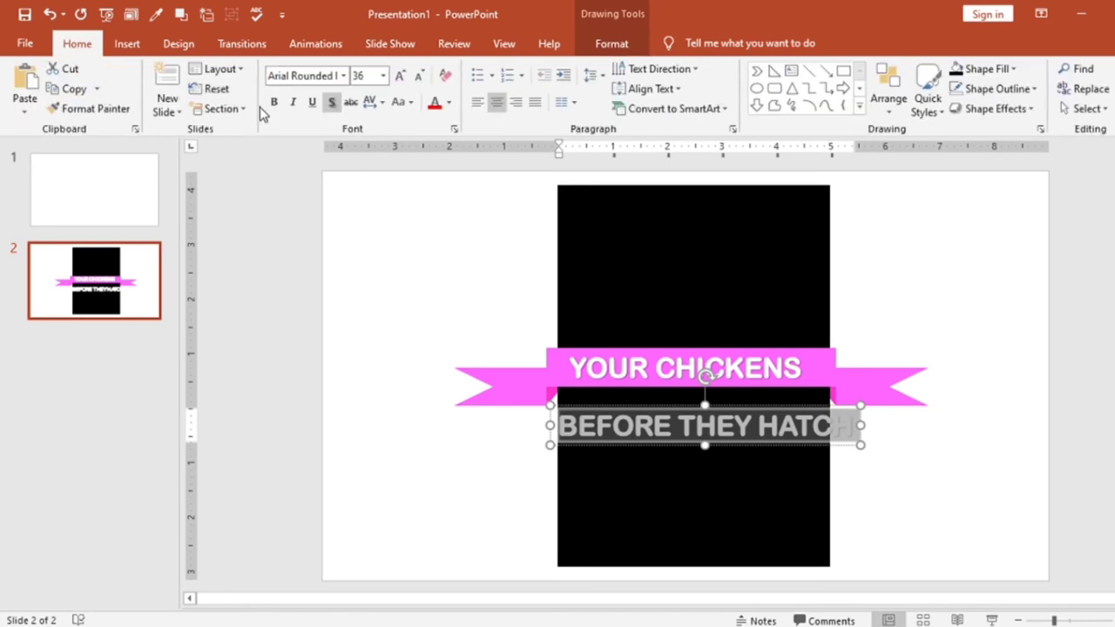
{"action": "left_click", "coordinate": [419, 76]}
{"action": "left_click", "coordinate": [419, 76]}
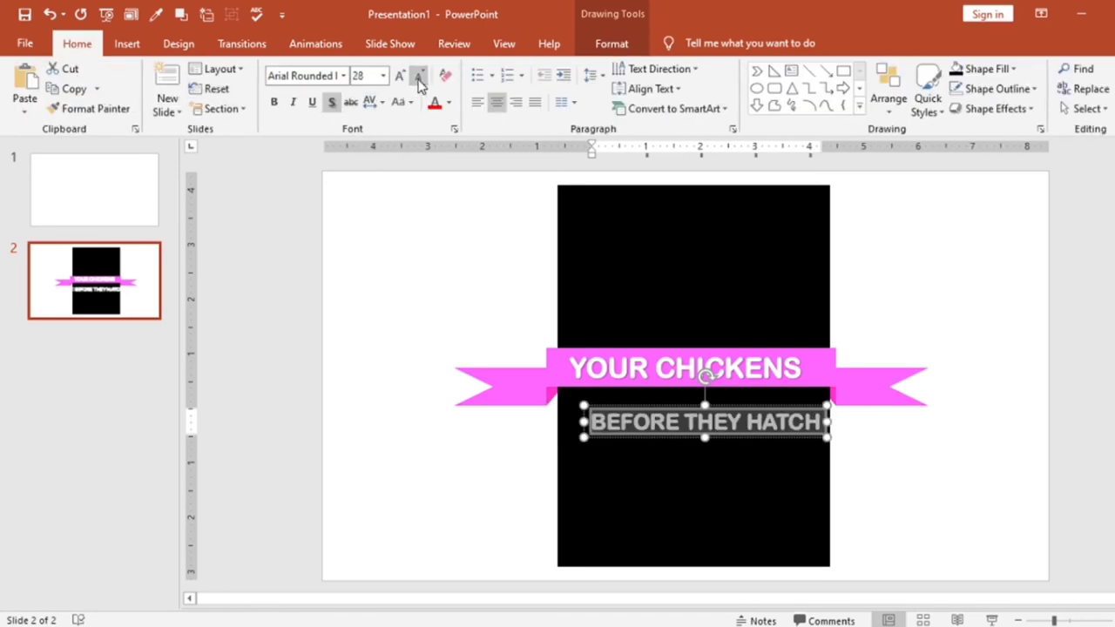
{"action": "left_click_drag", "start_coordinate": [660, 404], "coordinate": [651, 408]}
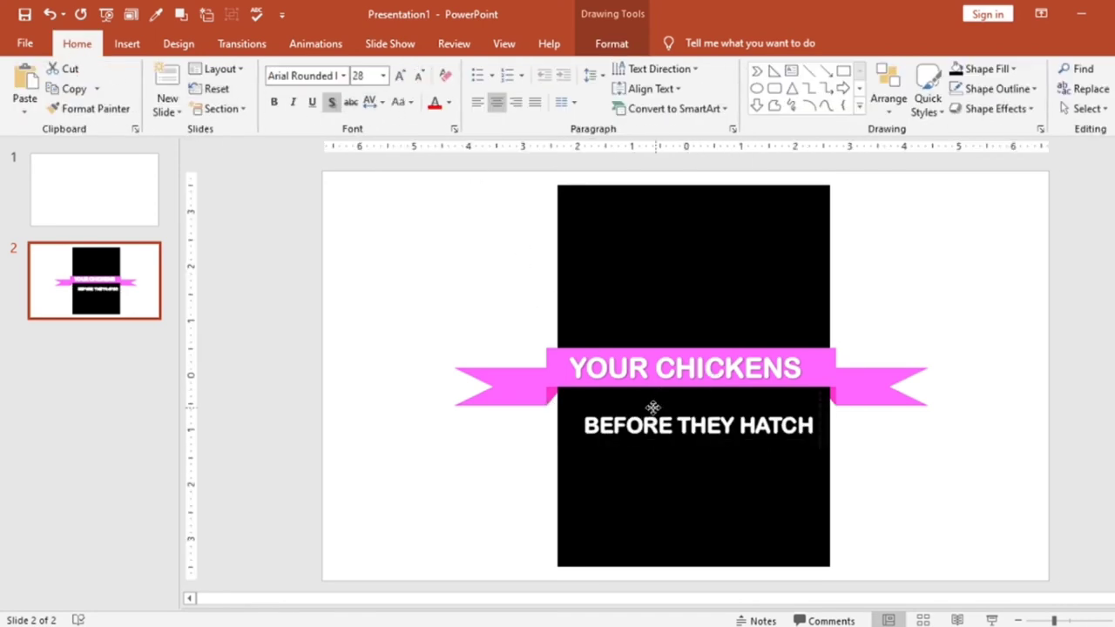
Move the top text box higher above the ribbon and make its DON'T COUNT text white
{"action": "left_click", "coordinate": [730, 311]}
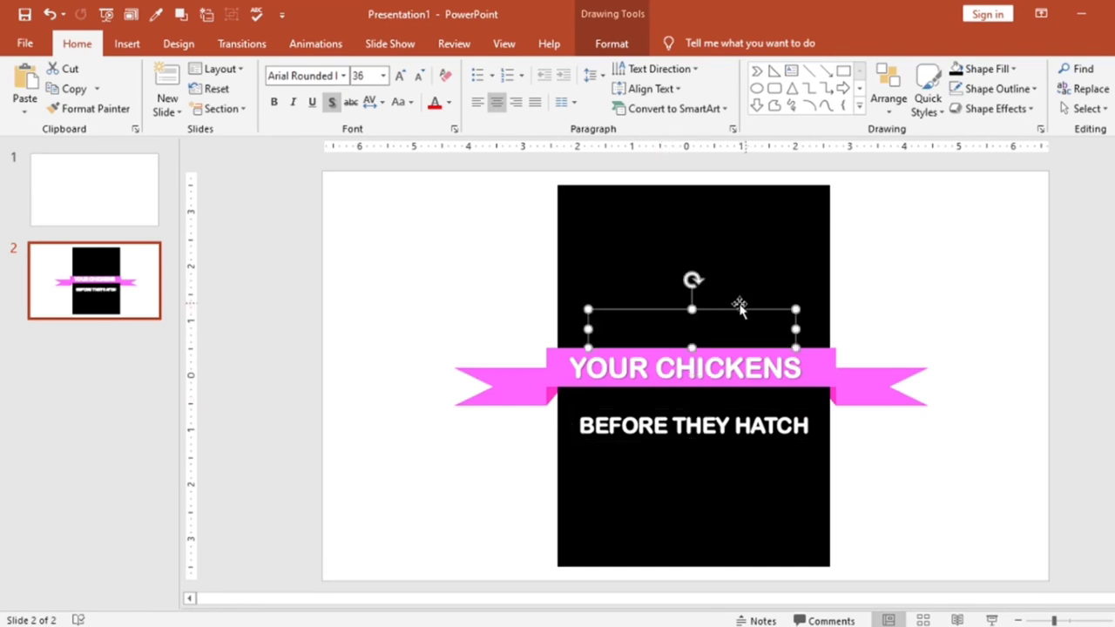
{"action": "left_click_drag", "start_coordinate": [730, 311], "coordinate": [731, 292]}
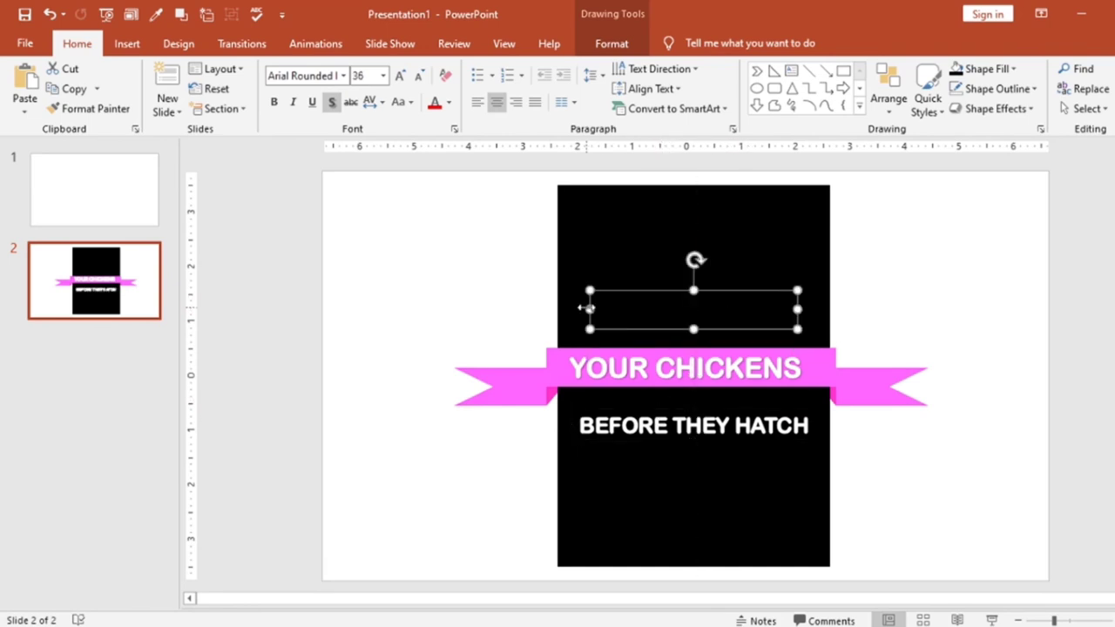
{"action": "double_click", "coordinate": [732, 309]}
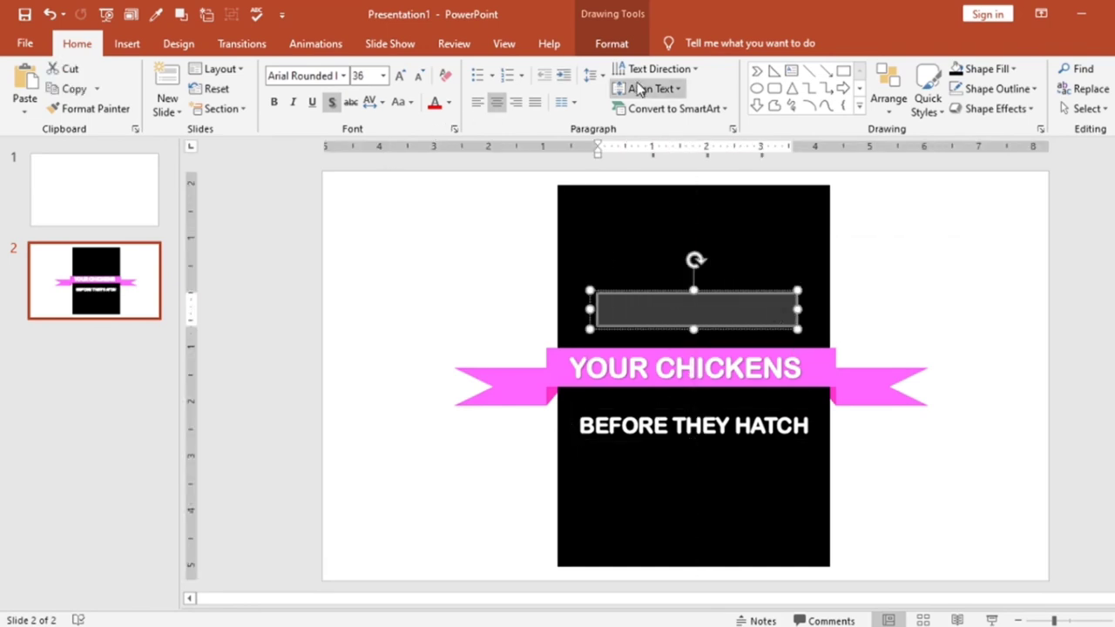
{"action": "left_click", "coordinate": [621, 47]}
{"action": "left_click", "coordinate": [684, 73]}
{"action": "type", "text": "DON'T COUNT"}
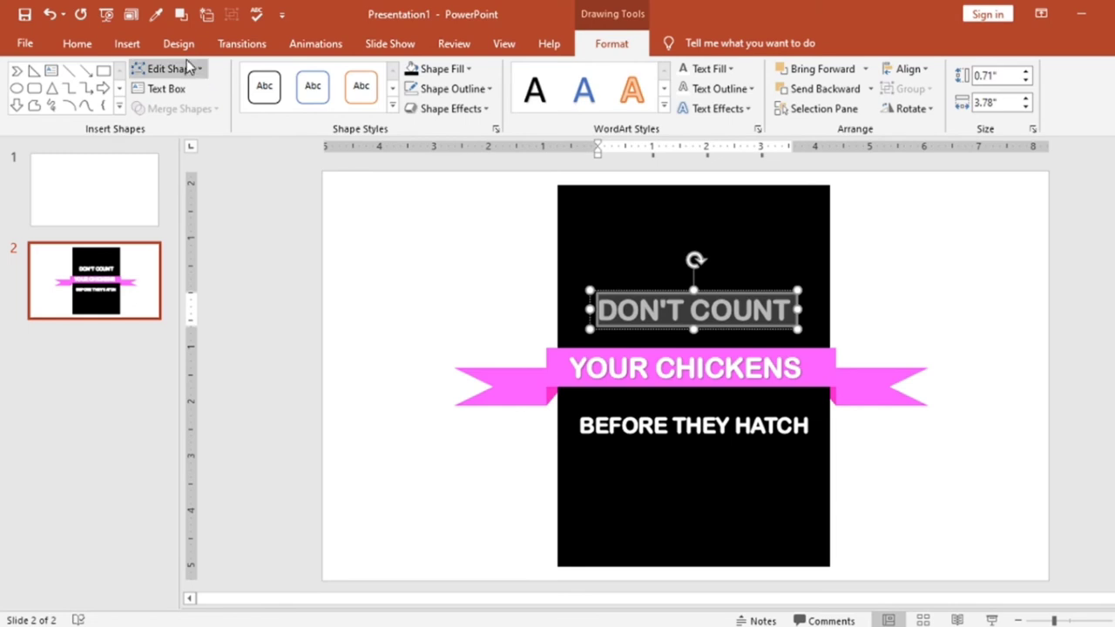
Enlarge DON'T COUNT to 44 pt and nudge it up slightly
{"action": "left_click", "coordinate": [76, 46]}
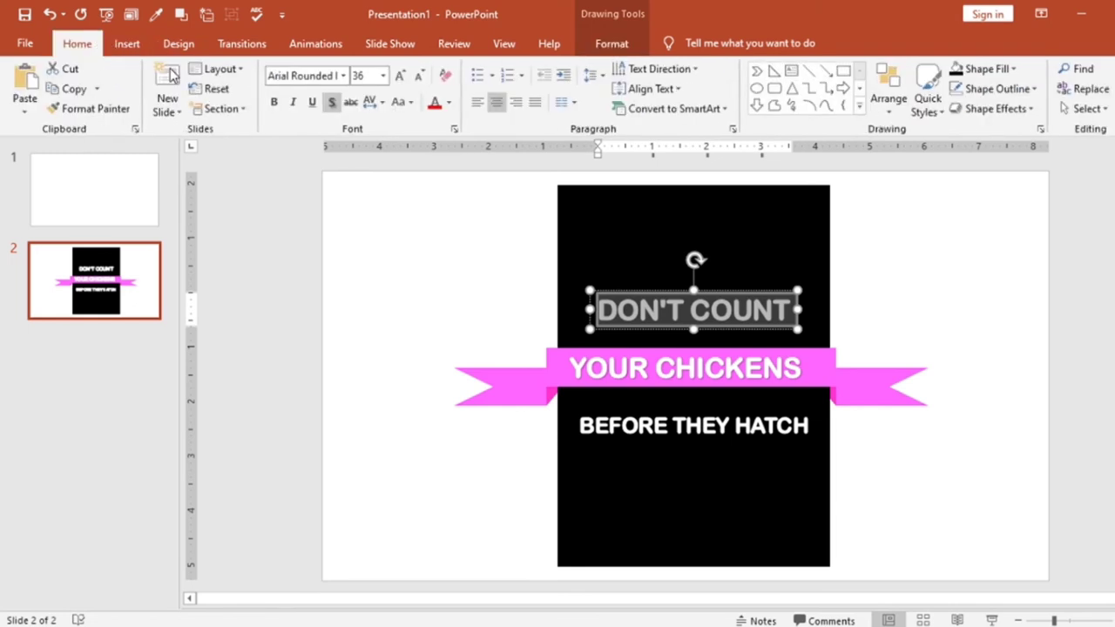
{"action": "left_click", "coordinate": [398, 76]}
{"action": "left_click", "coordinate": [399, 76]}
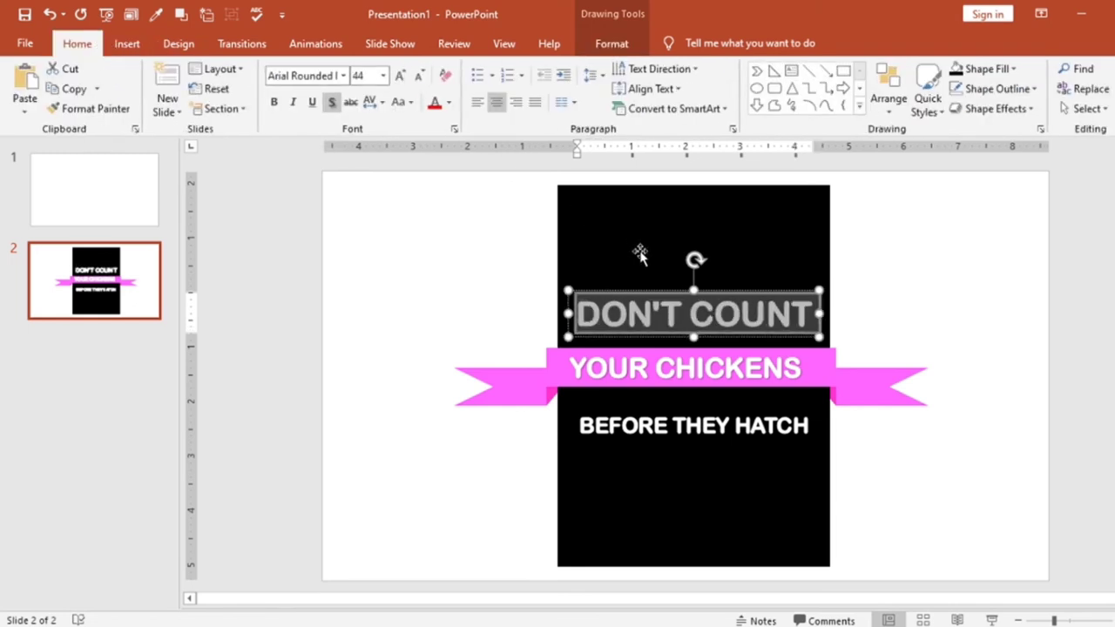
{"action": "left_click_drag", "start_coordinate": [654, 288], "coordinate": [655, 280]}
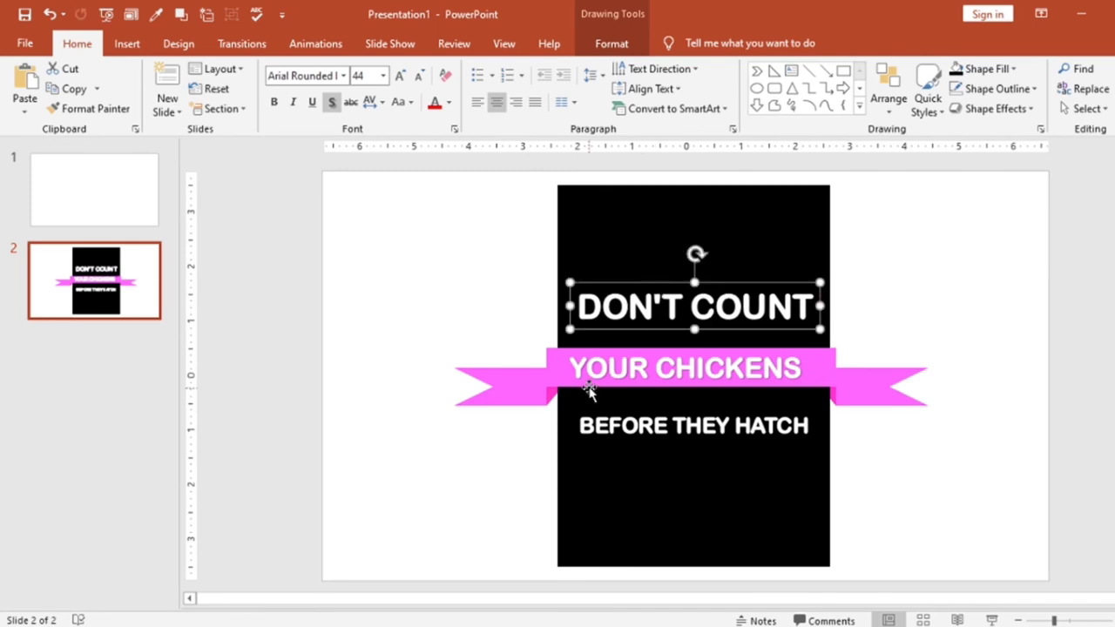
{"action": "left_click_drag", "start_coordinate": [575, 373], "coordinate": [768, 380]}
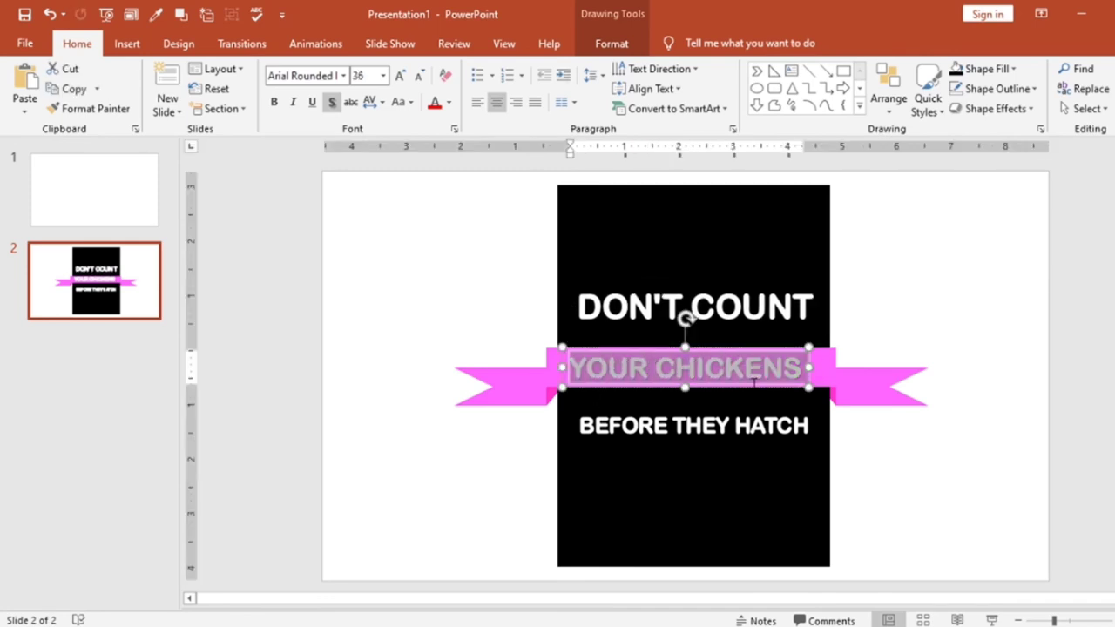
Enlarge YOUR CHICKENS to 40 pt and move it up slightly within the ribbon
{"action": "left_click", "coordinate": [399, 77]}
{"action": "left_click", "coordinate": [411, 187]}
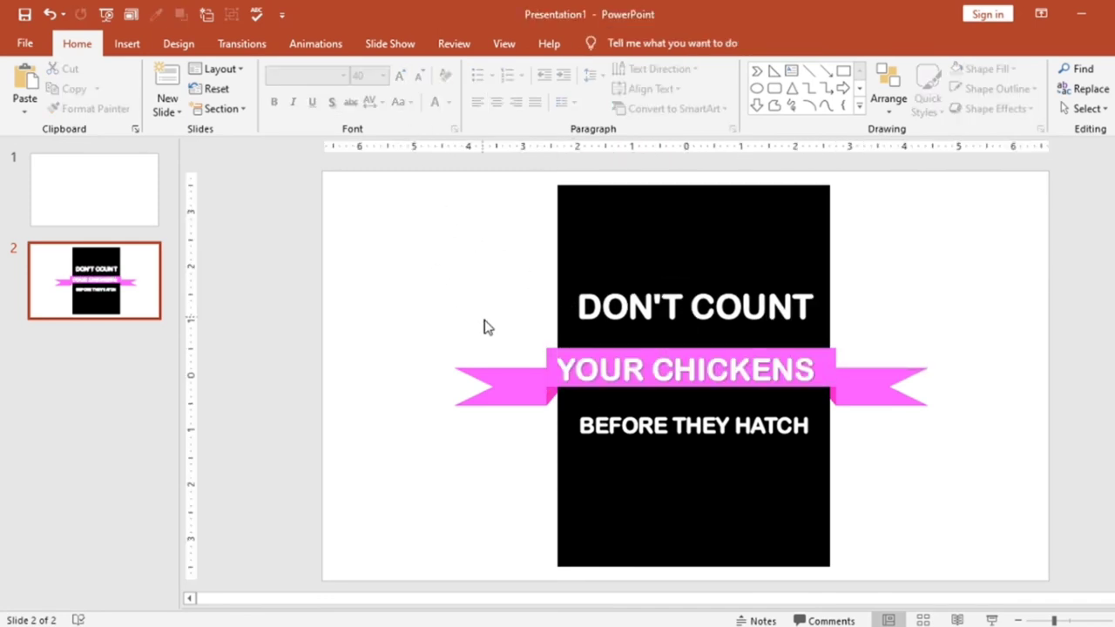
{"action": "left_click", "coordinate": [691, 374]}
{"action": "left_click_drag", "start_coordinate": [701, 346], "coordinate": [705, 344]}
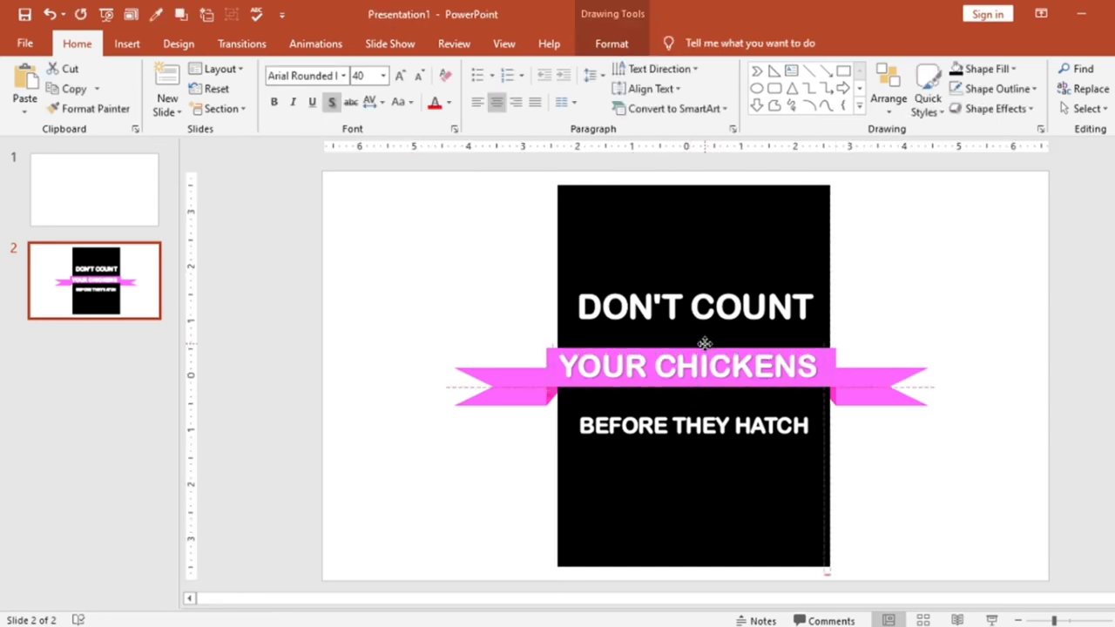
Enlarge BEFORE THEY HATCH to 32 pt and move it slightly down
{"action": "left_click", "coordinate": [702, 425]}
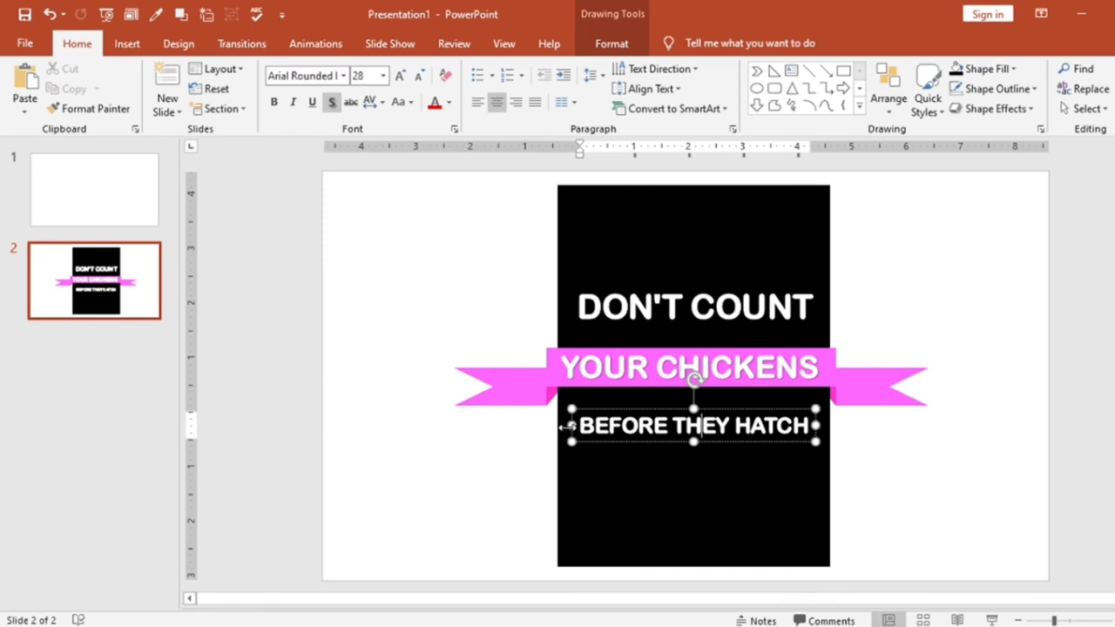
{"action": "left_click_drag", "start_coordinate": [577, 425], "coordinate": [817, 425]}
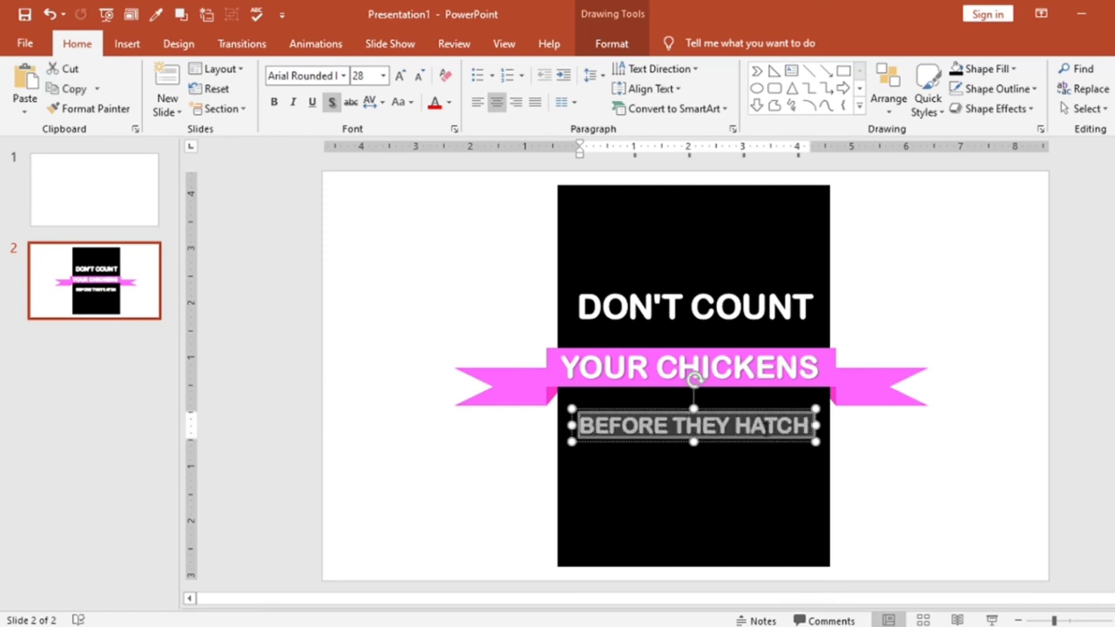
{"action": "left_click", "coordinate": [403, 77]}
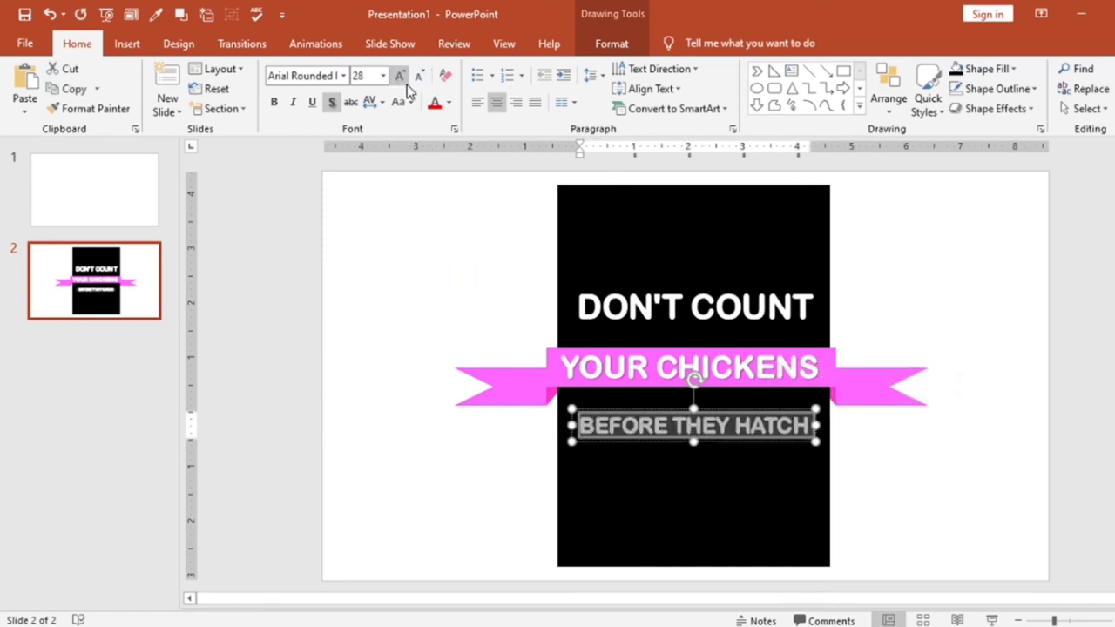
{"action": "left_click", "coordinate": [403, 79]}
{"action": "left_click", "coordinate": [362, 401]}
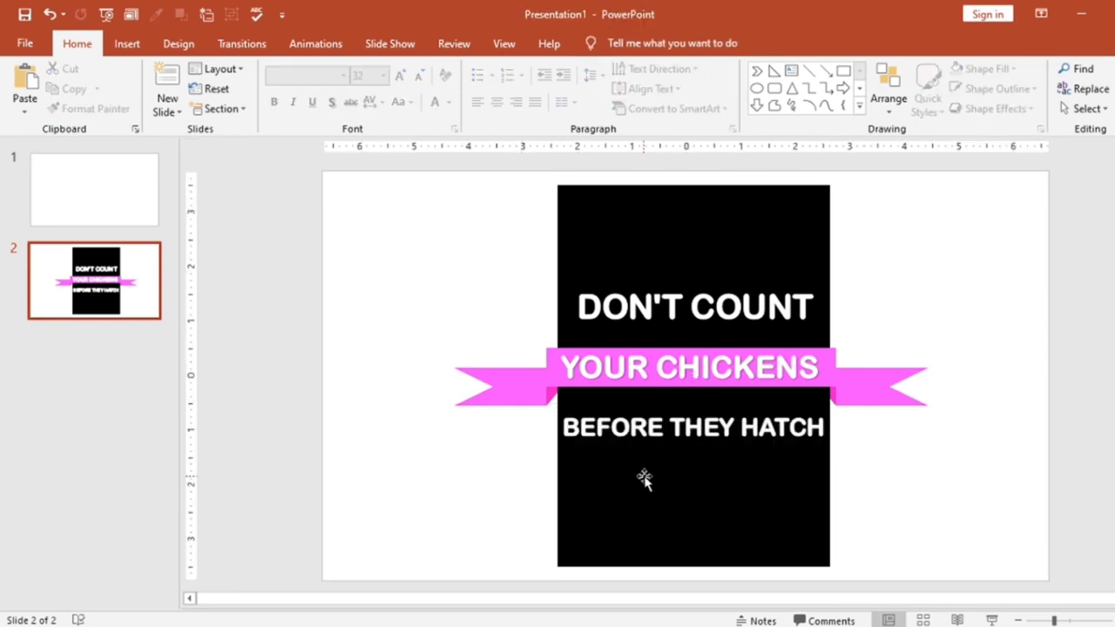
{"action": "left_click", "coordinate": [657, 442]}
{"action": "left_click", "coordinate": [674, 417]}
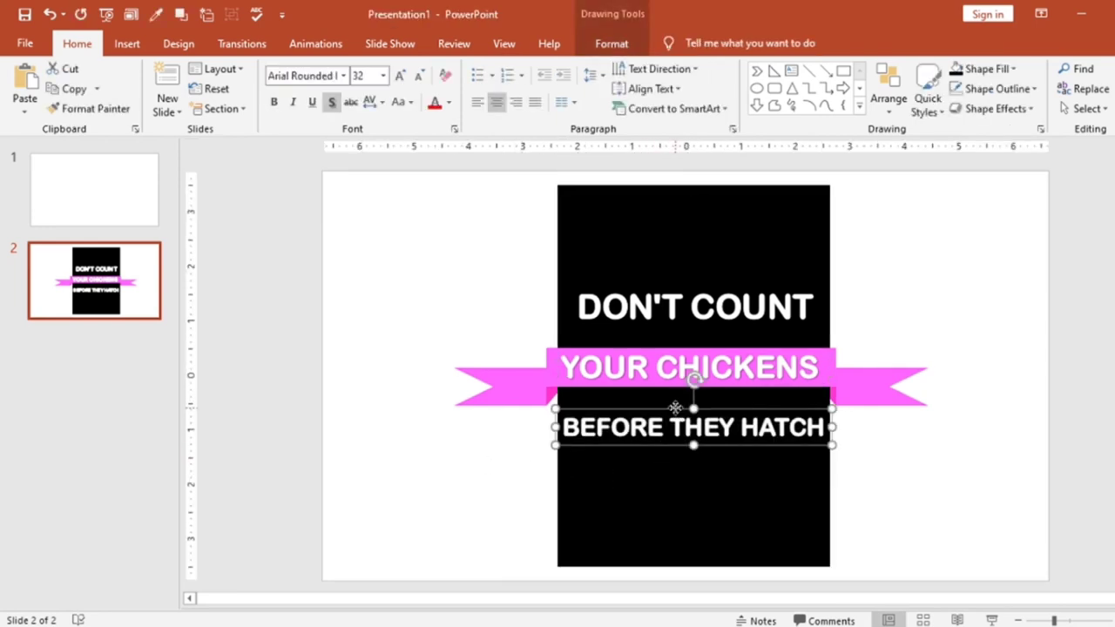
{"action": "left_click_drag", "start_coordinate": [676, 408], "coordinate": [647, 417]}
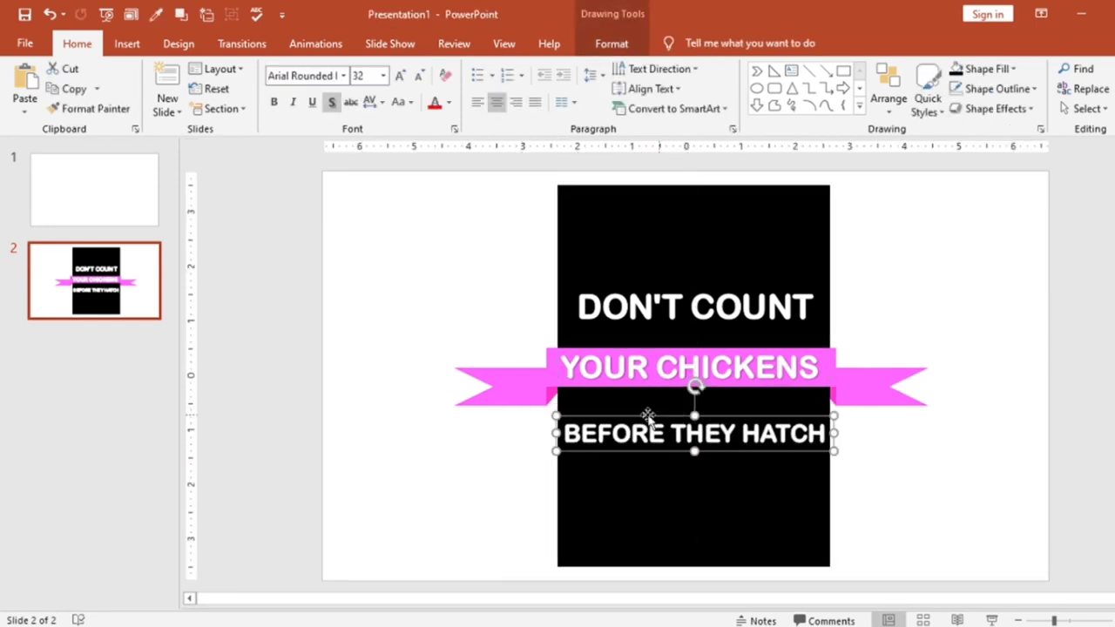
{"action": "left_click", "coordinate": [429, 405]}
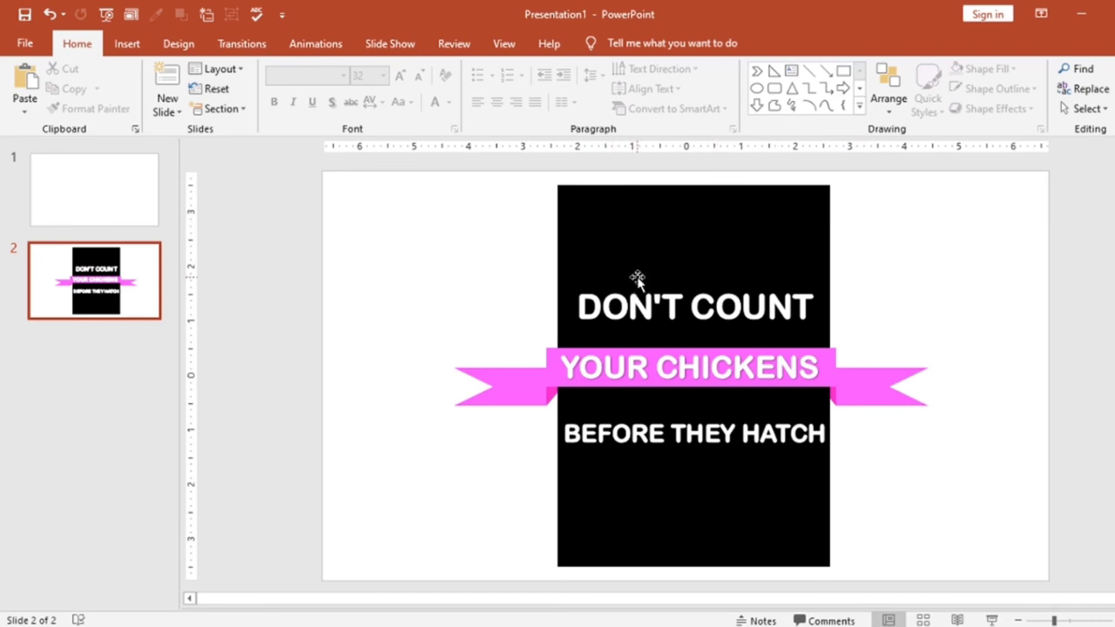
Drag the black panel a little left, then lift BEFORE THEY HATCH just beneath the pink ribbon
{"action": "left_click_drag", "start_coordinate": [658, 266], "coordinate": [664, 263]}
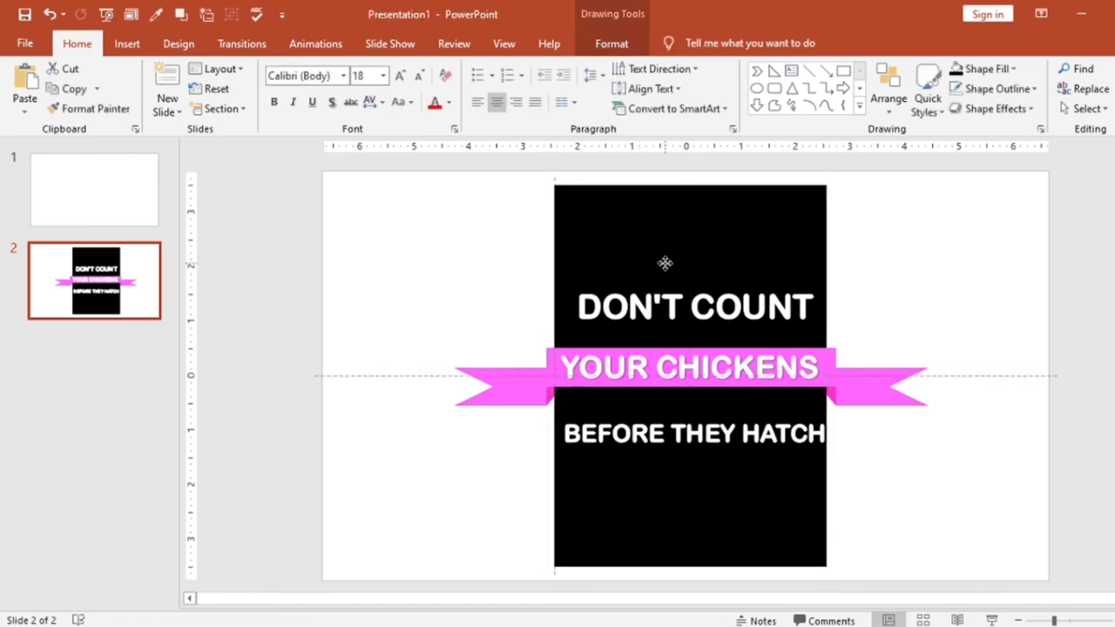
{"action": "left_click_drag", "start_coordinate": [664, 263], "coordinate": [664, 261]}
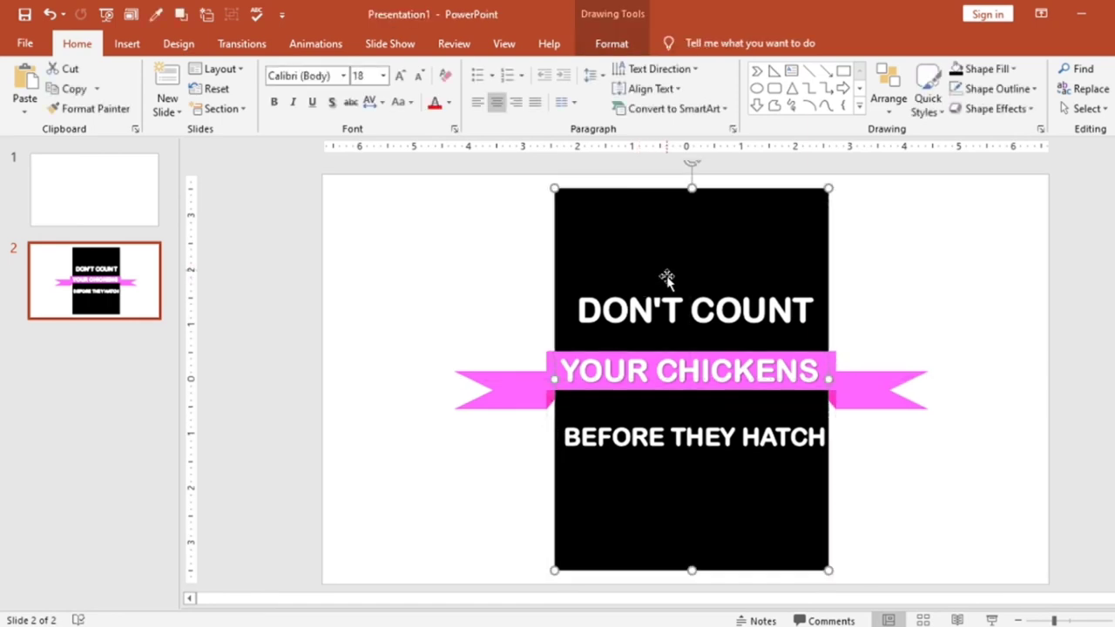
{"action": "left_click", "coordinate": [906, 349]}
{"action": "left_click", "coordinate": [747, 433]}
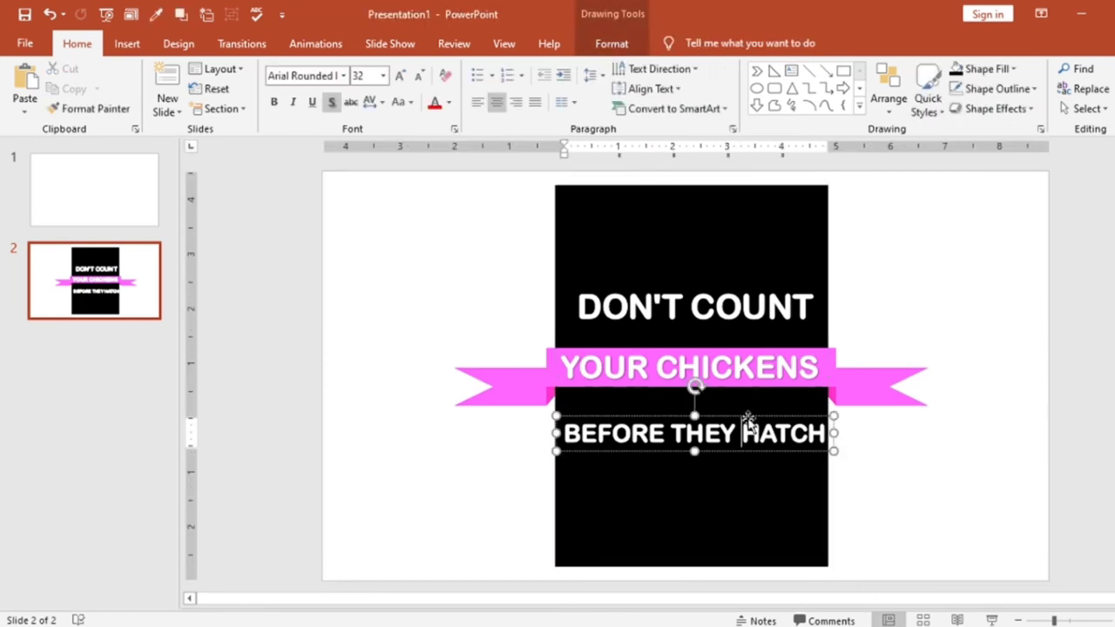
{"action": "left_click_drag", "start_coordinate": [745, 418], "coordinate": [748, 412]}
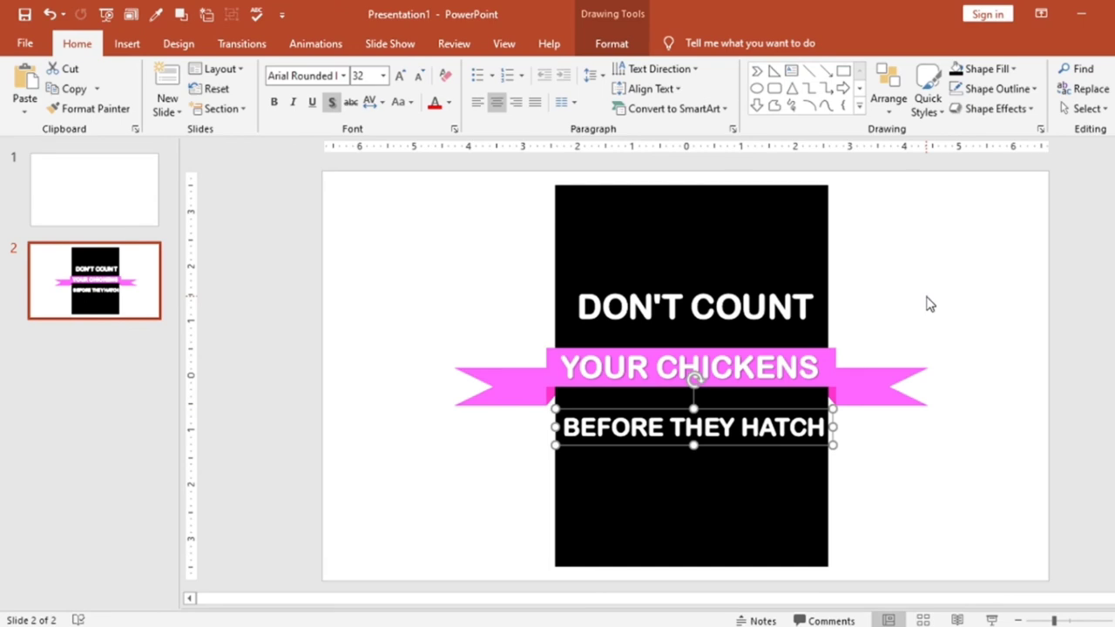